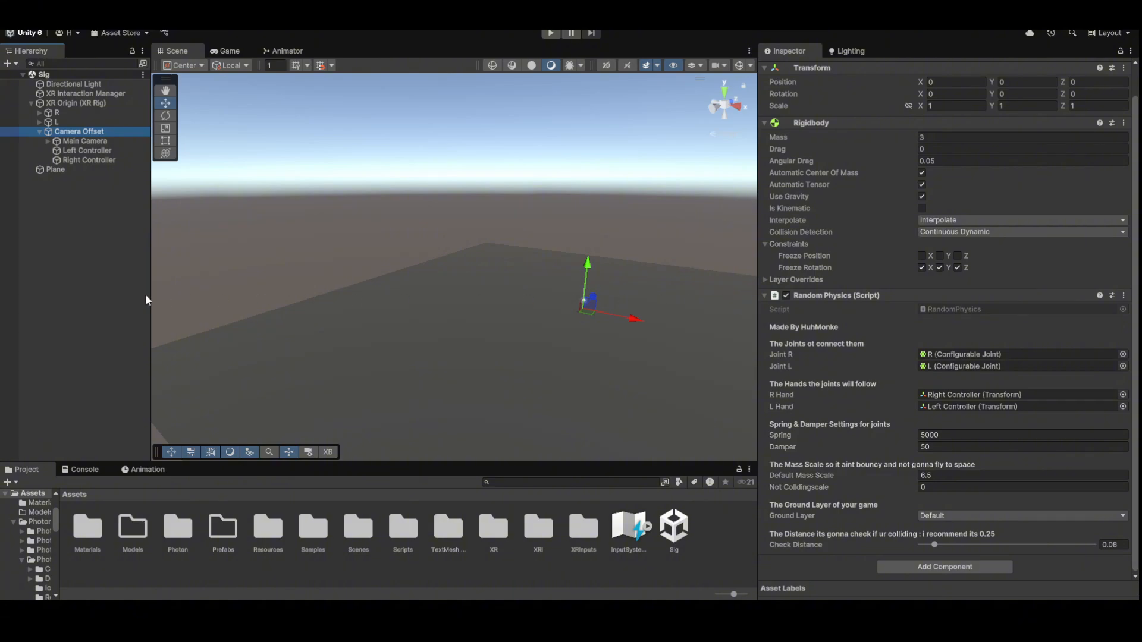
- Clear the Camera Offset selection and collapse the original XR Origin (XR Rig) in the Hierarchy
left_click(119, 302)
left_click(29, 104)
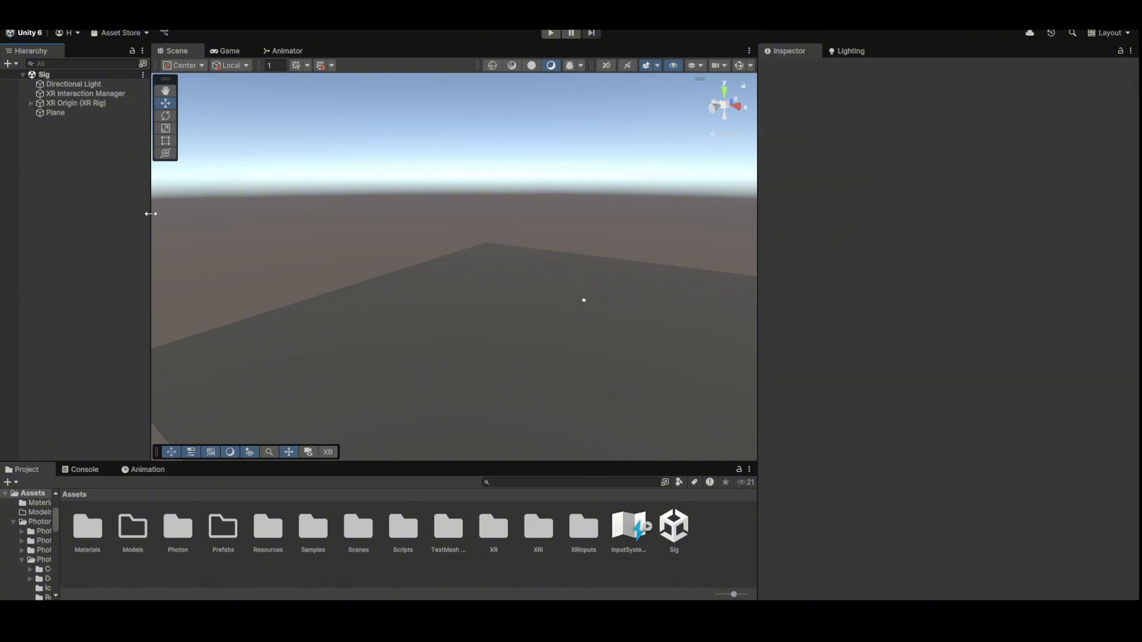
- Add an XR Origin (VR) rig to the scene and name it XR Origin
right_click(84, 196)
mouse_move(179, 492)
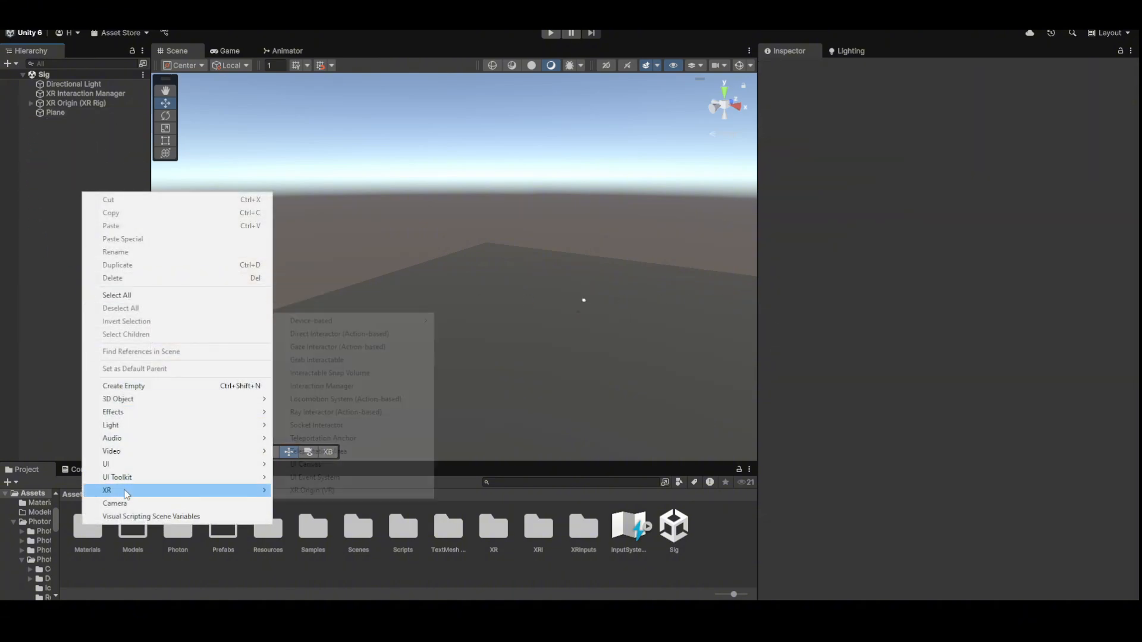
left_click(313, 490)
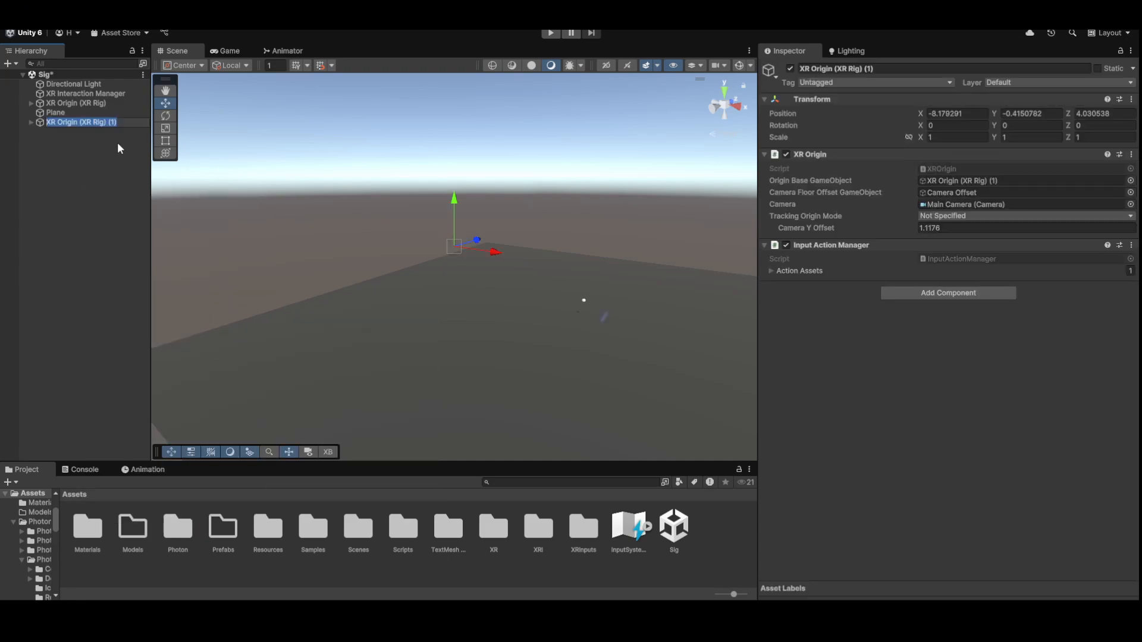
type("XR Origin")
key("Return")
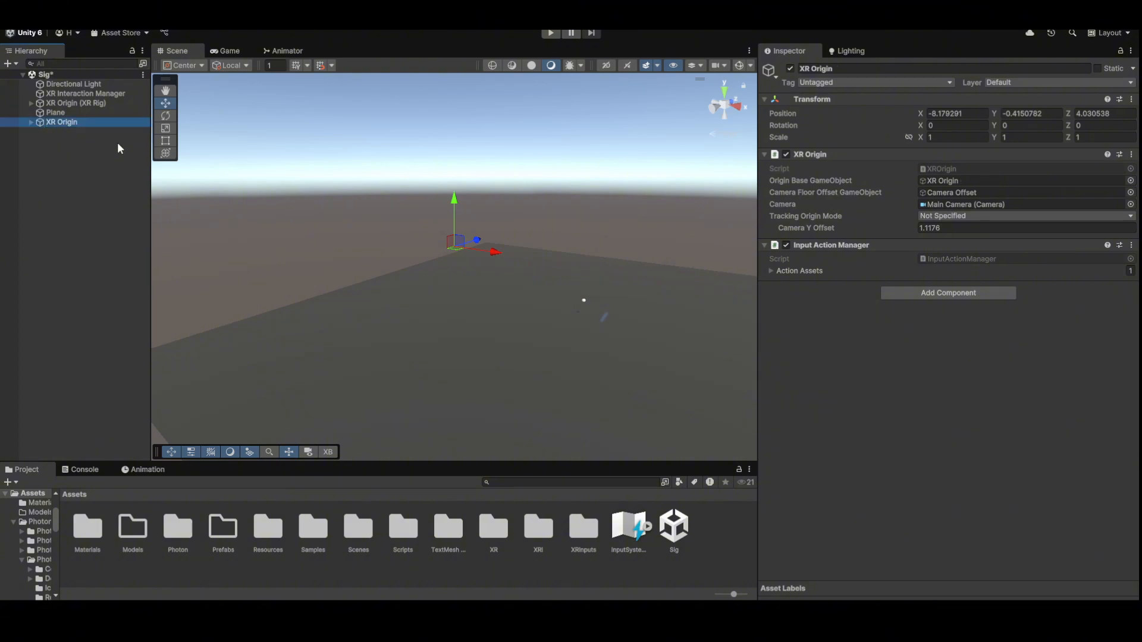
- Select the new XR Origin and browse the XR components list without adding any
left_click(83, 94)
left_click(89, 123)
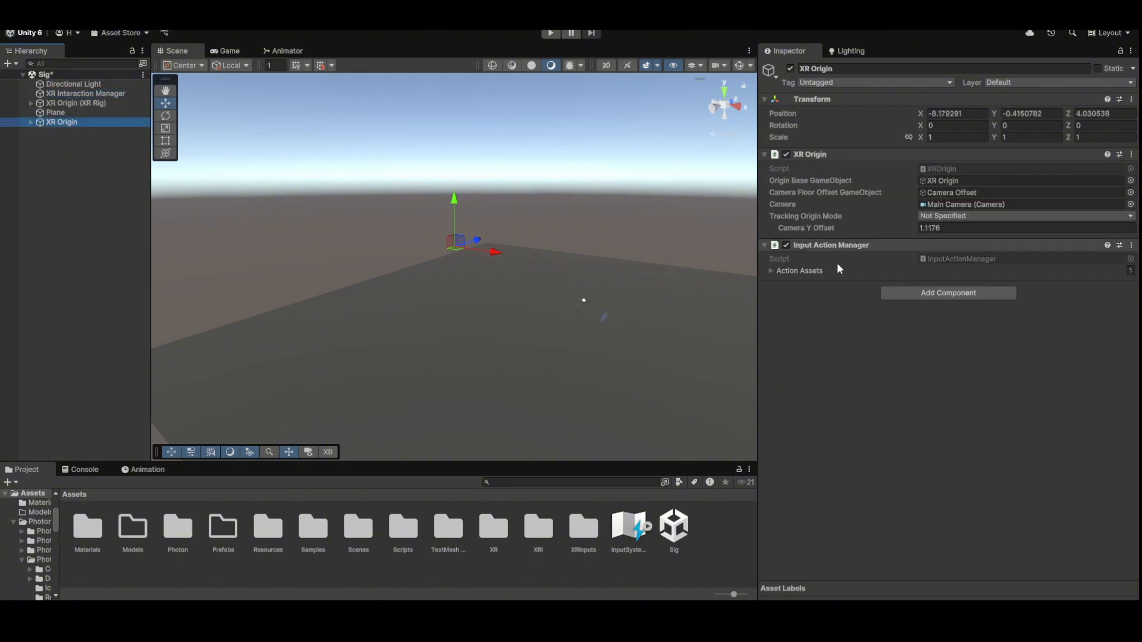
left_click(948, 293)
key("Down")
key("Down")
key("Down")
key("Down")
key("Down")
key("Down")
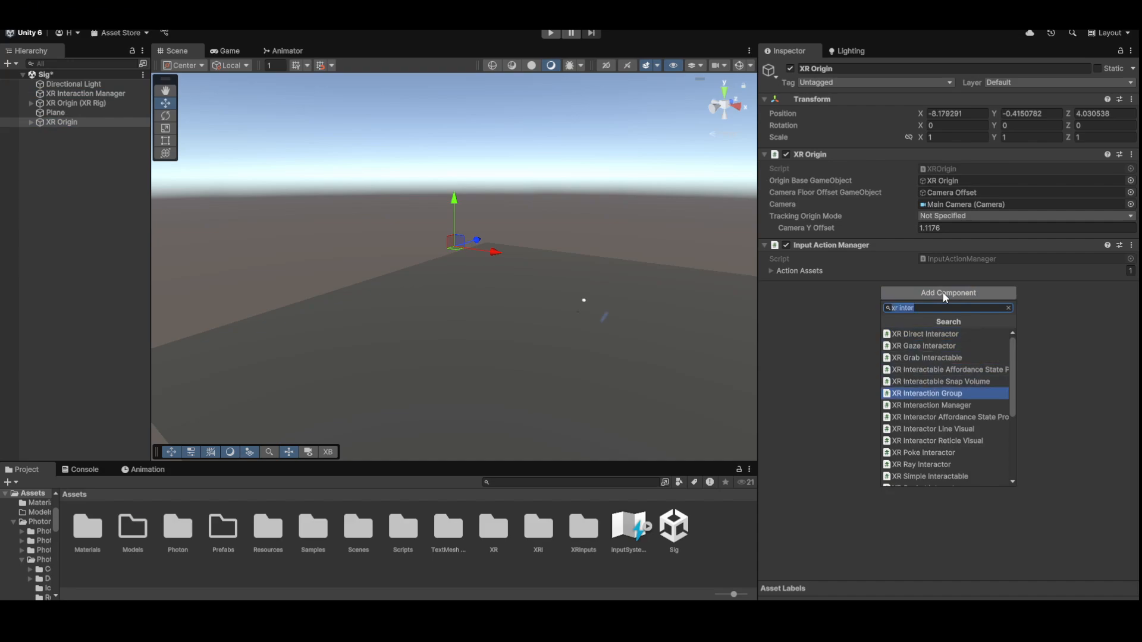
key("Escape")
- Expand XR Origin and Camera Offset to inspect Main Camera and the Left Controller
left_click(31, 122)
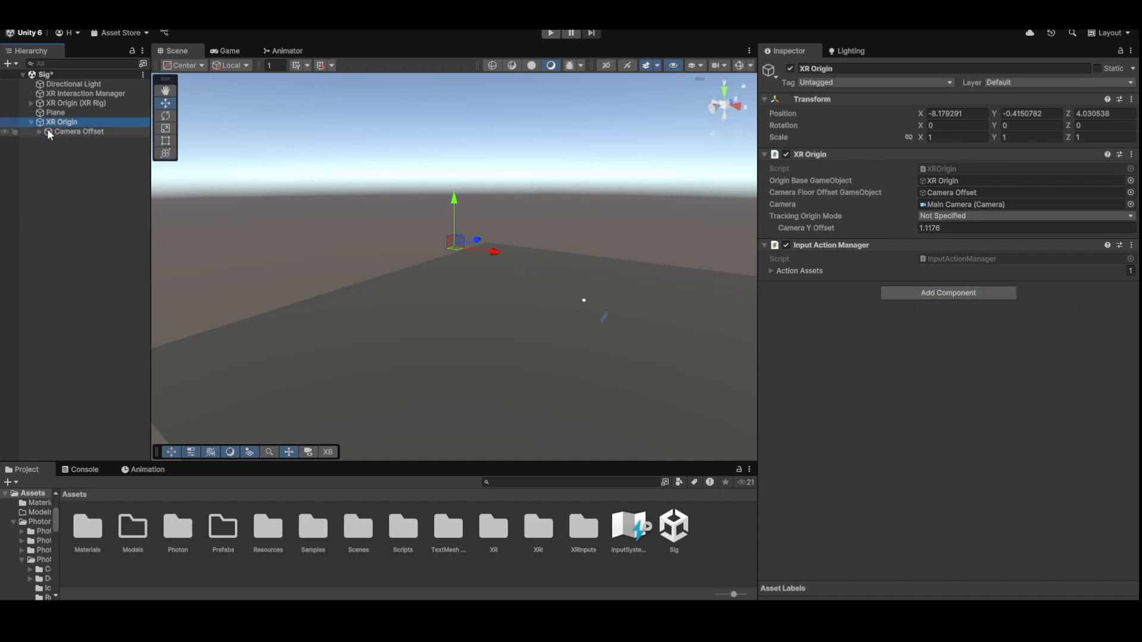
left_click(39, 131)
left_click(67, 132)
left_click(89, 150)
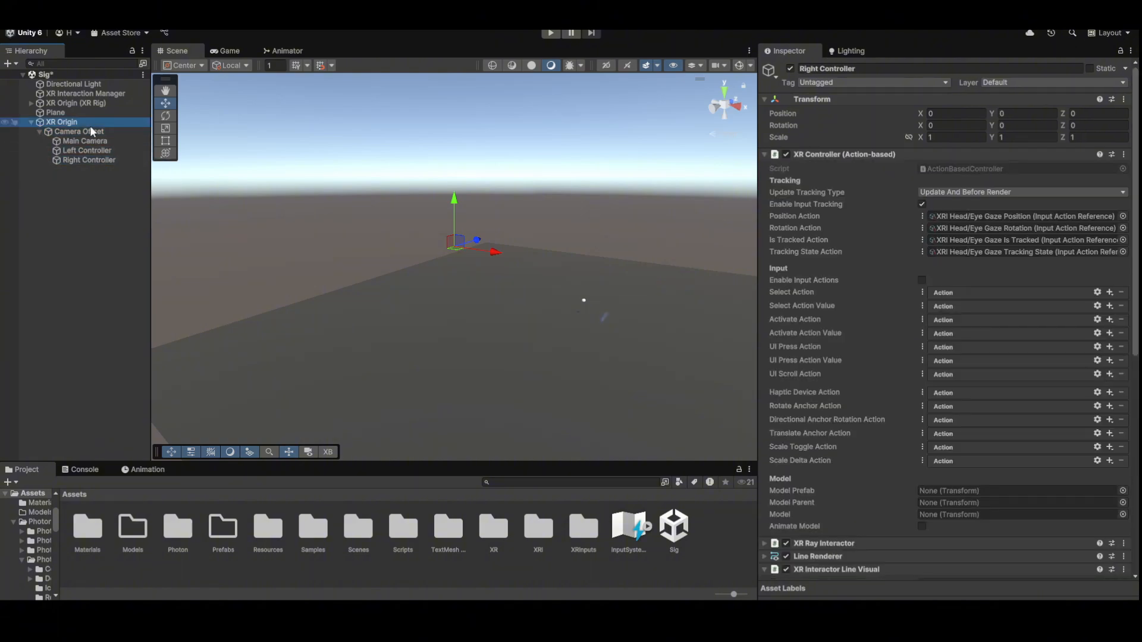
left_click(89, 131)
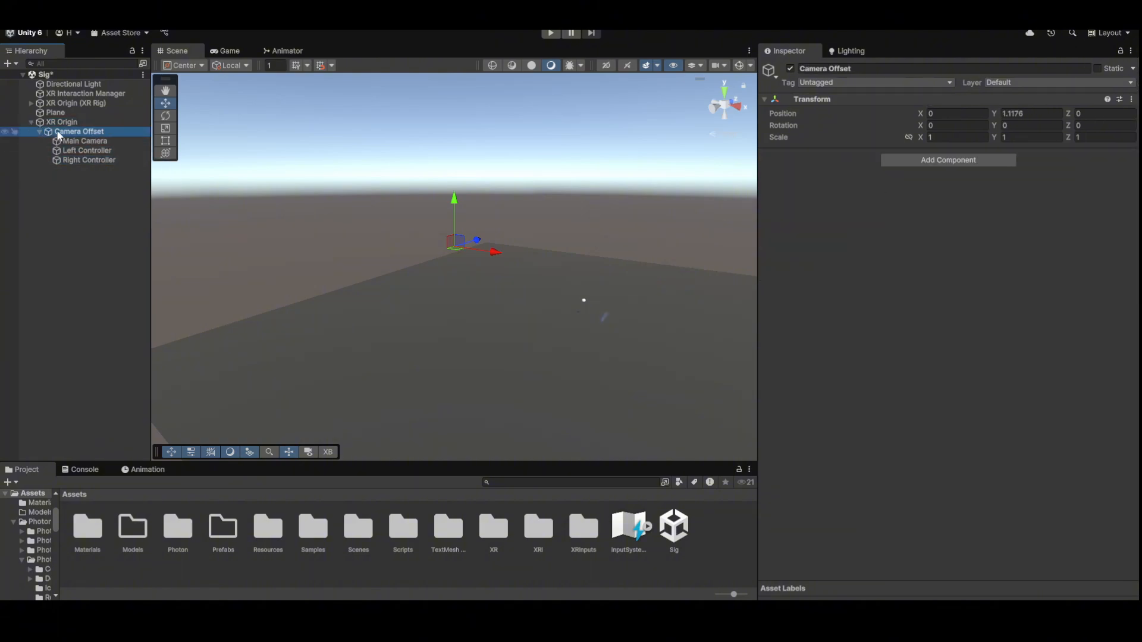
left_click(95, 141)
left_click(94, 151)
left_click(93, 141)
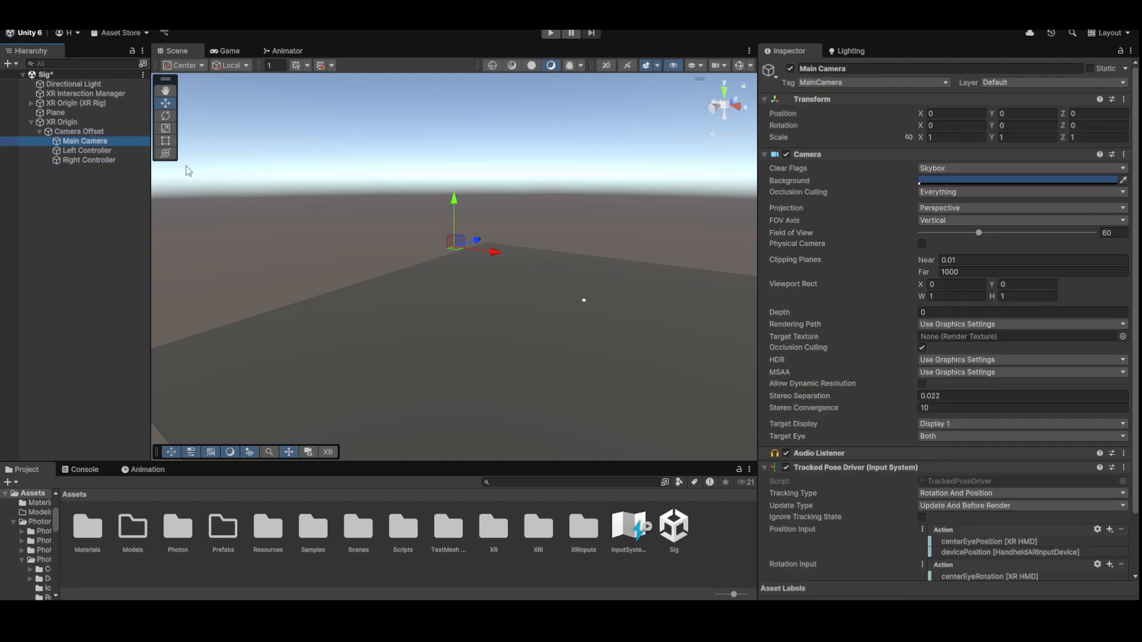
left_click(136, 239)
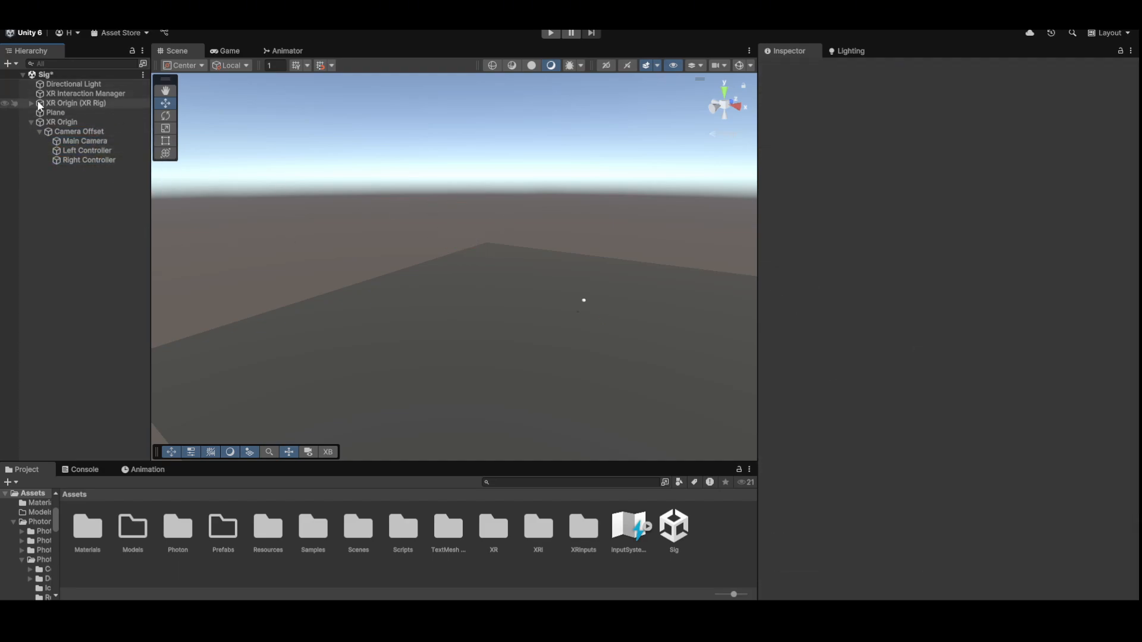
left_click(29, 16)
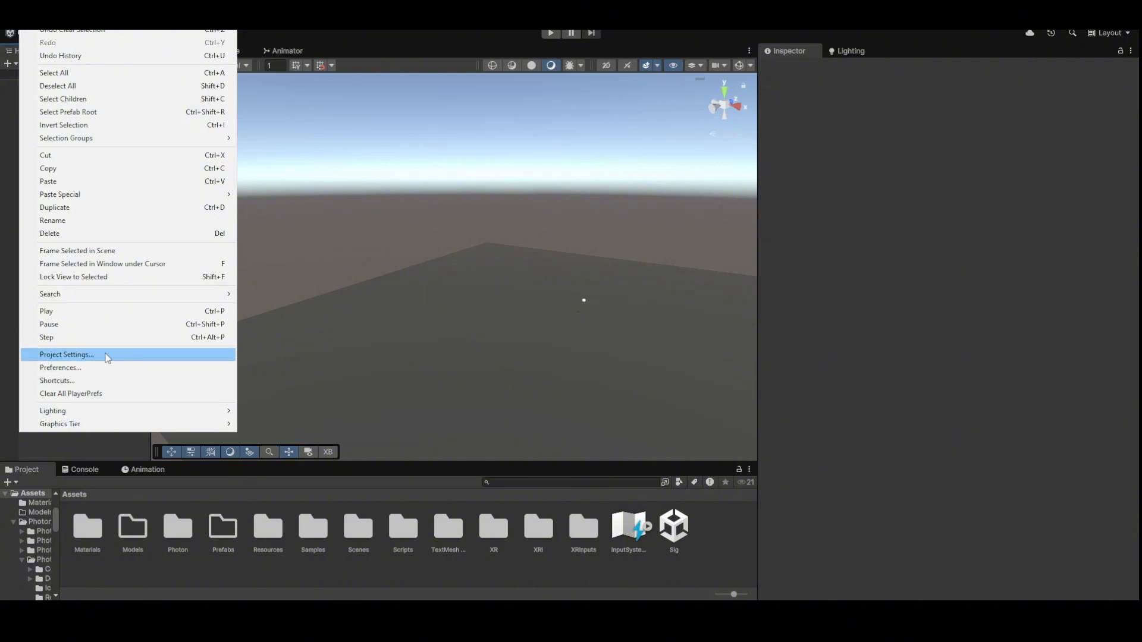
left_click(66, 355)
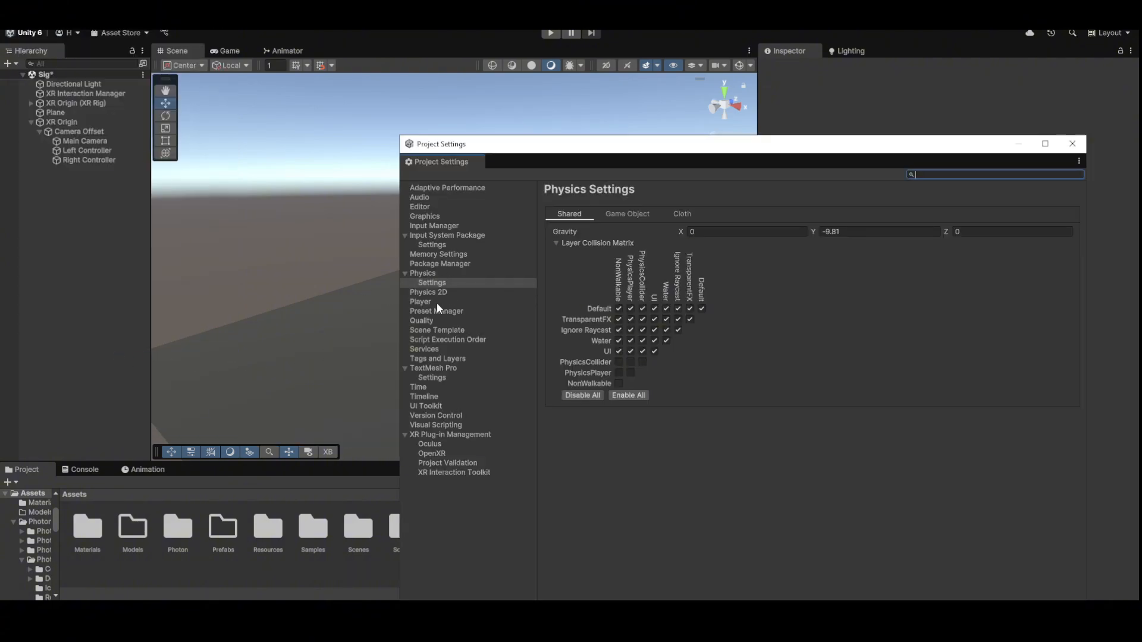
left_click(434, 311)
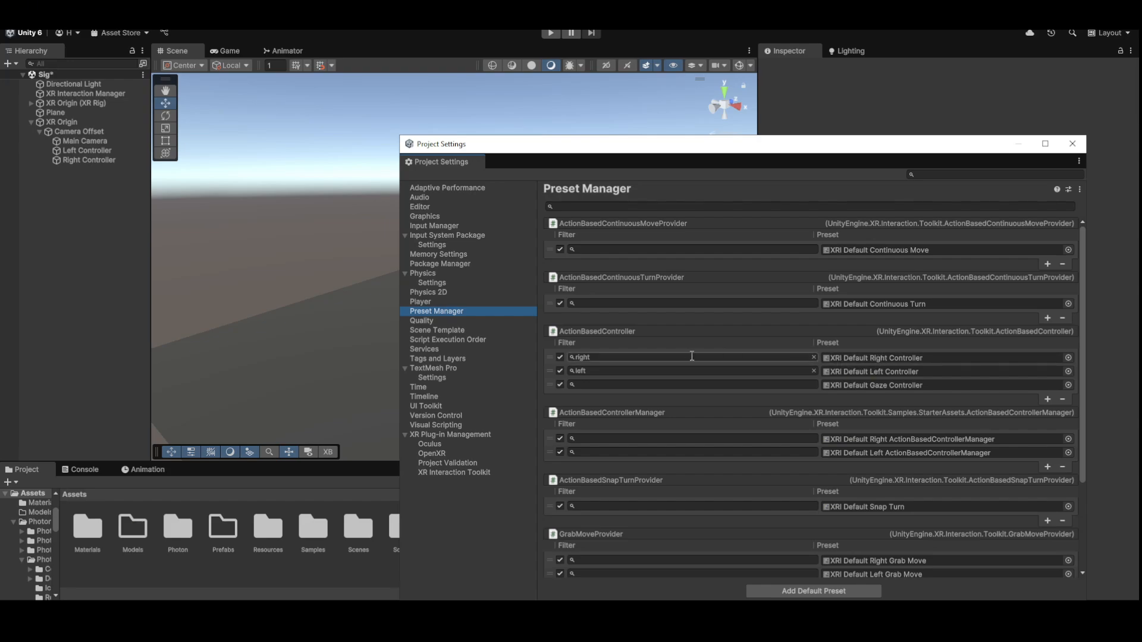
left_click(577, 357)
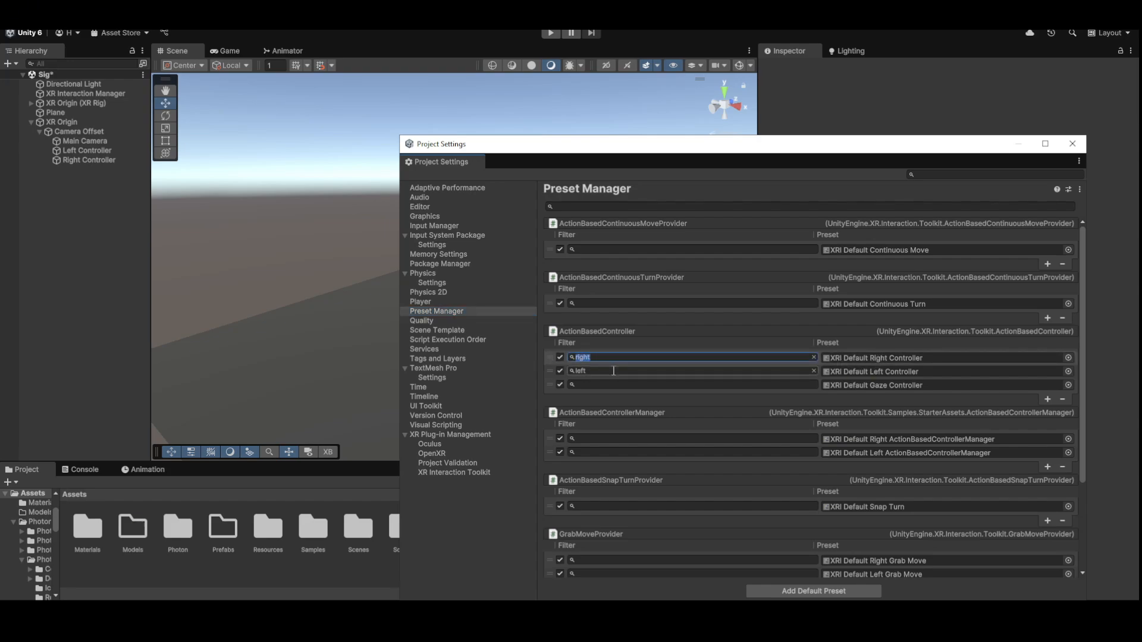
left_click(588, 372)
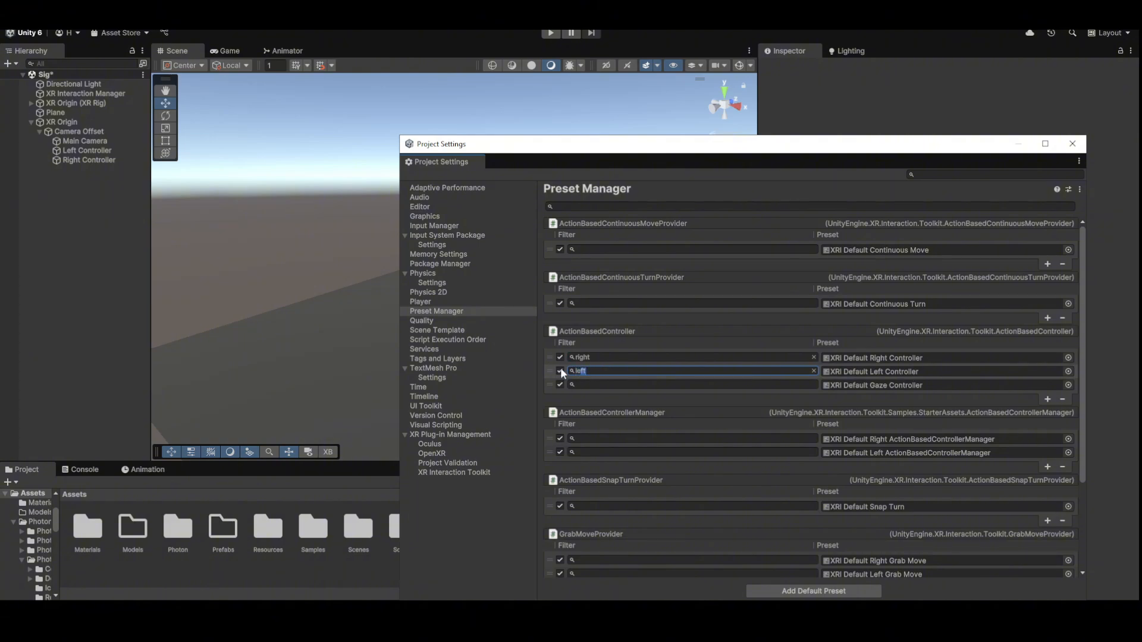
left_click(1072, 144)
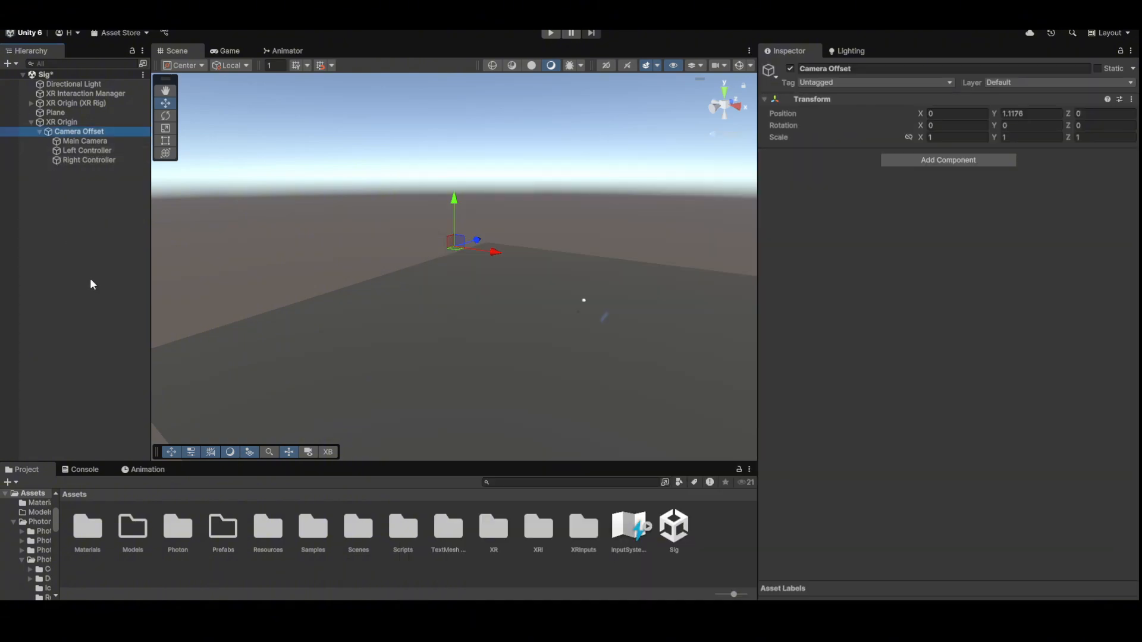
- Apply the XRI Default Left and Right presets to the Left and Right Controllers' XR Controllers
left_click(83, 151)
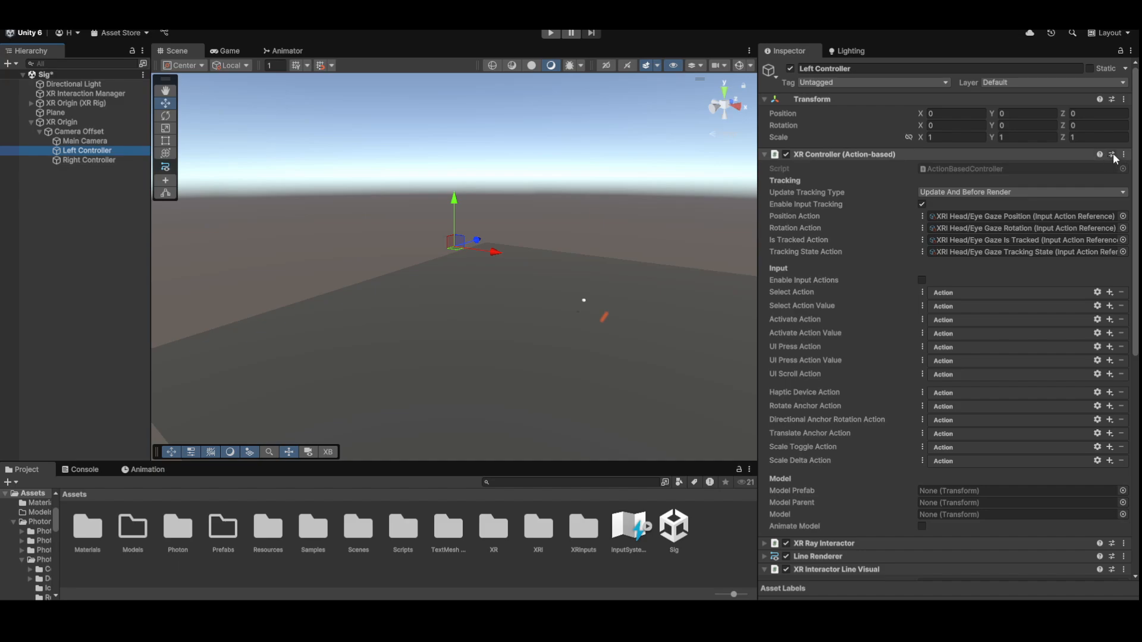
left_click(1111, 154)
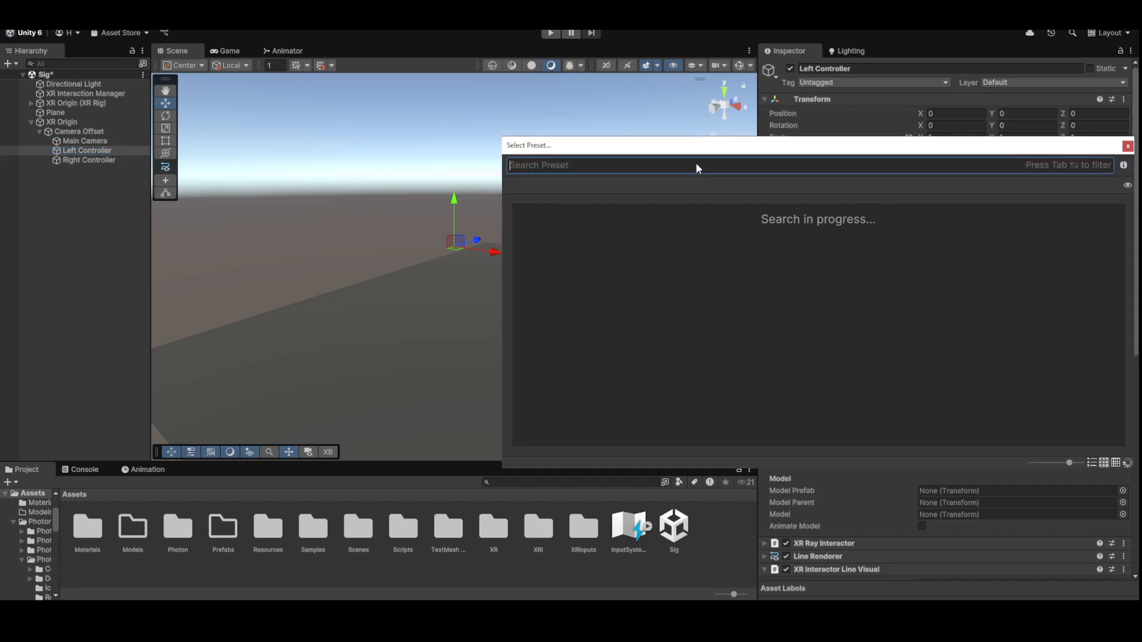
type("left")
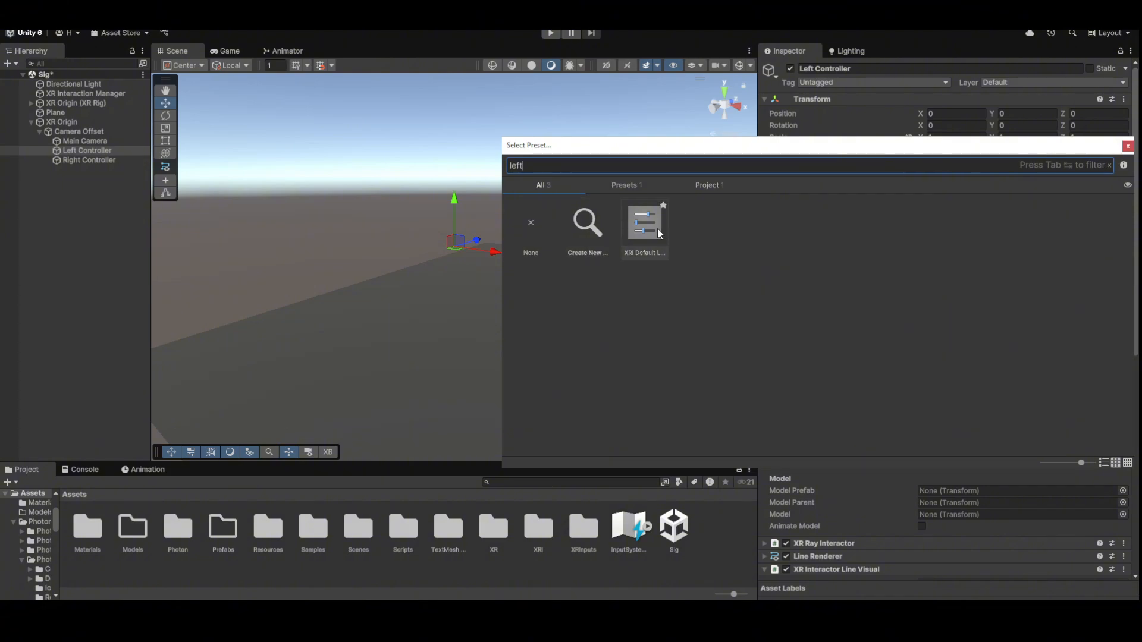
double_click(651, 230)
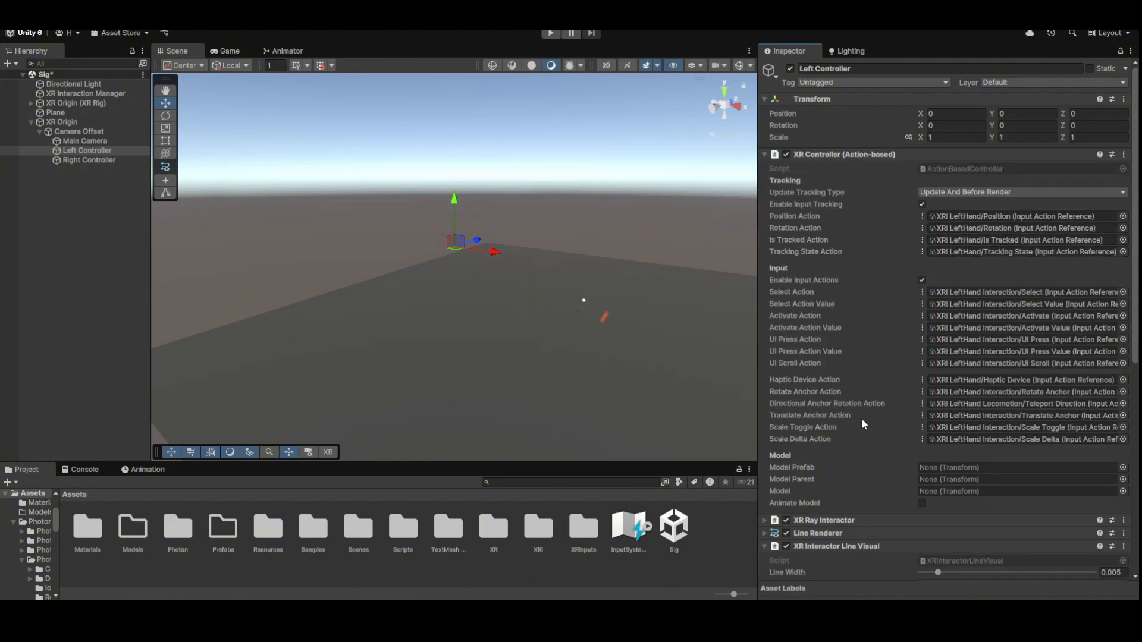
left_click(85, 161)
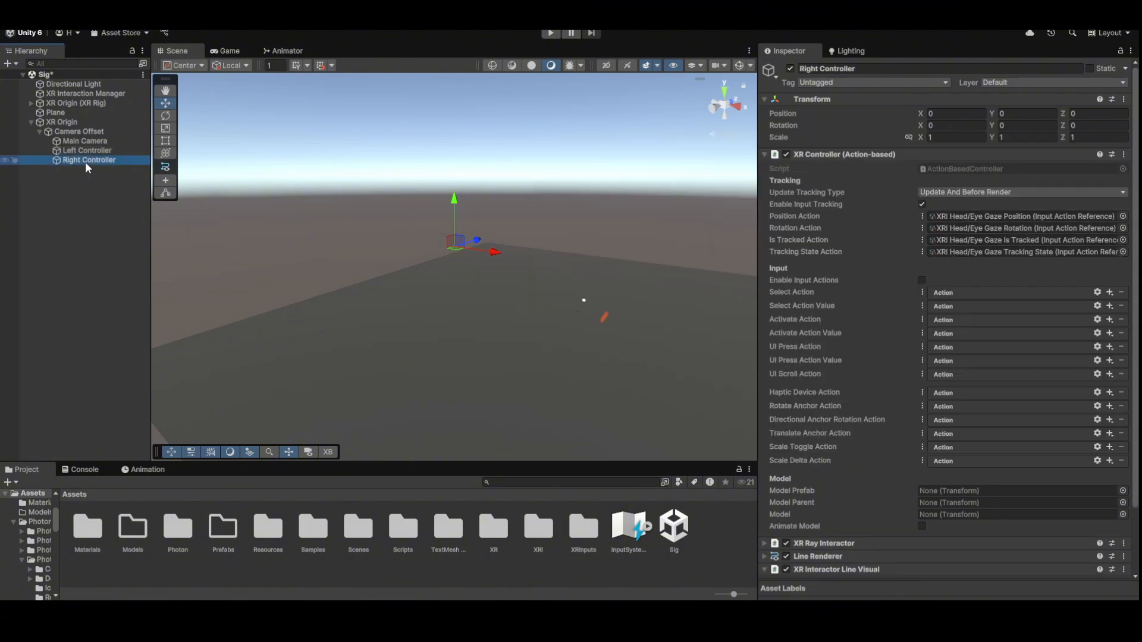
left_click(1112, 154)
left_click(756, 239)
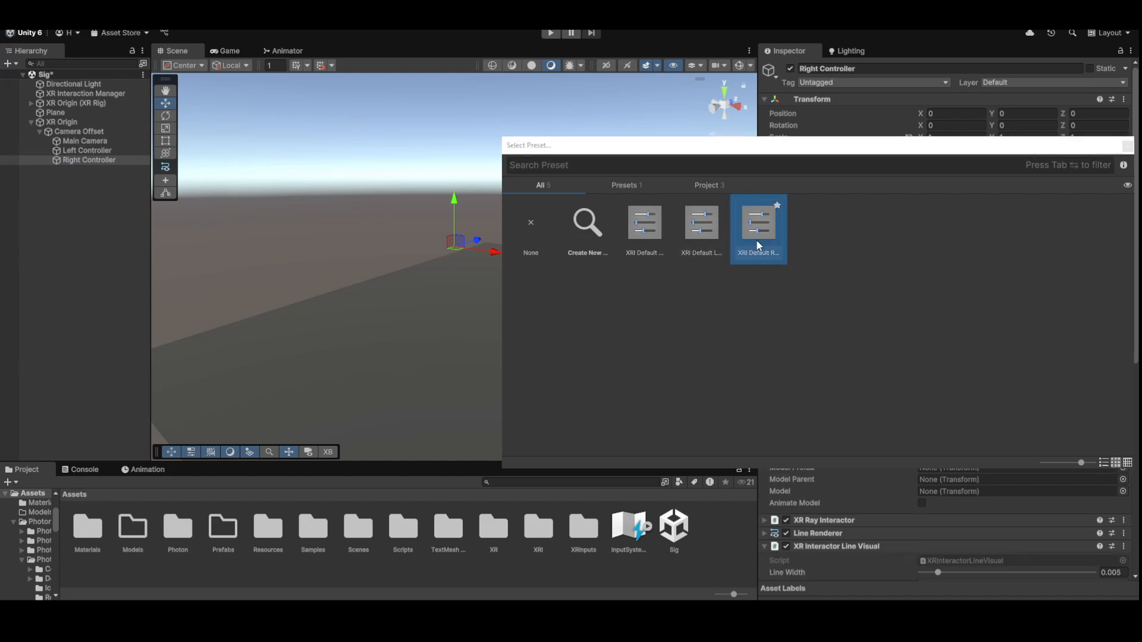
double_click(756, 239)
left_click(838, 156)
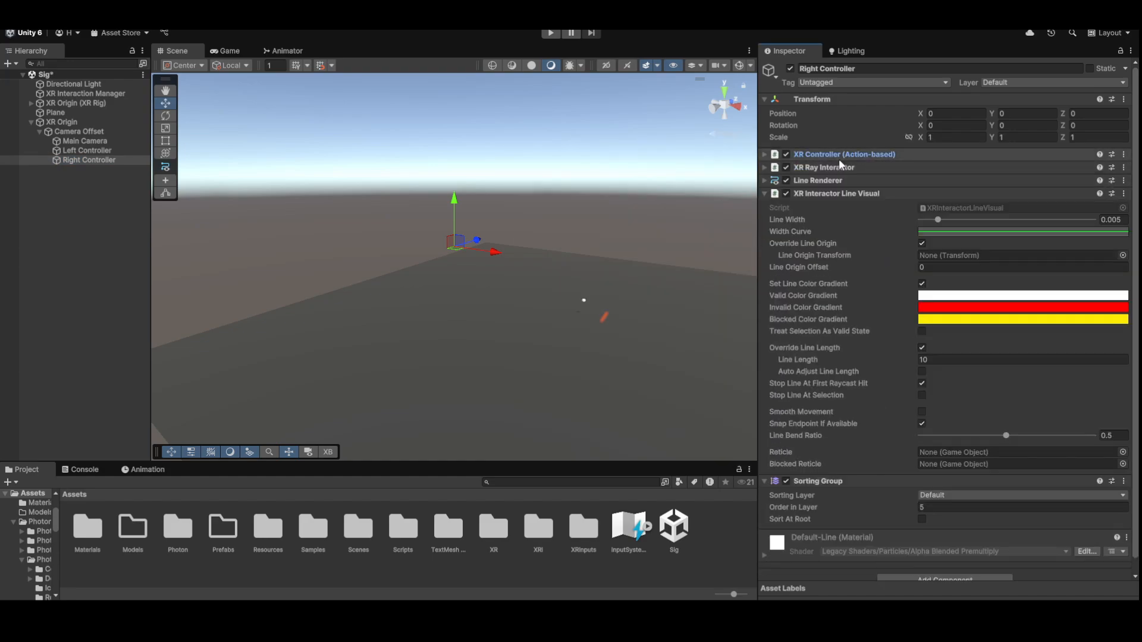
- Remove Ray Interactor, Line Visual, Line Renderer and Sorting Group from both controllers
left_click(87, 150, "shift")
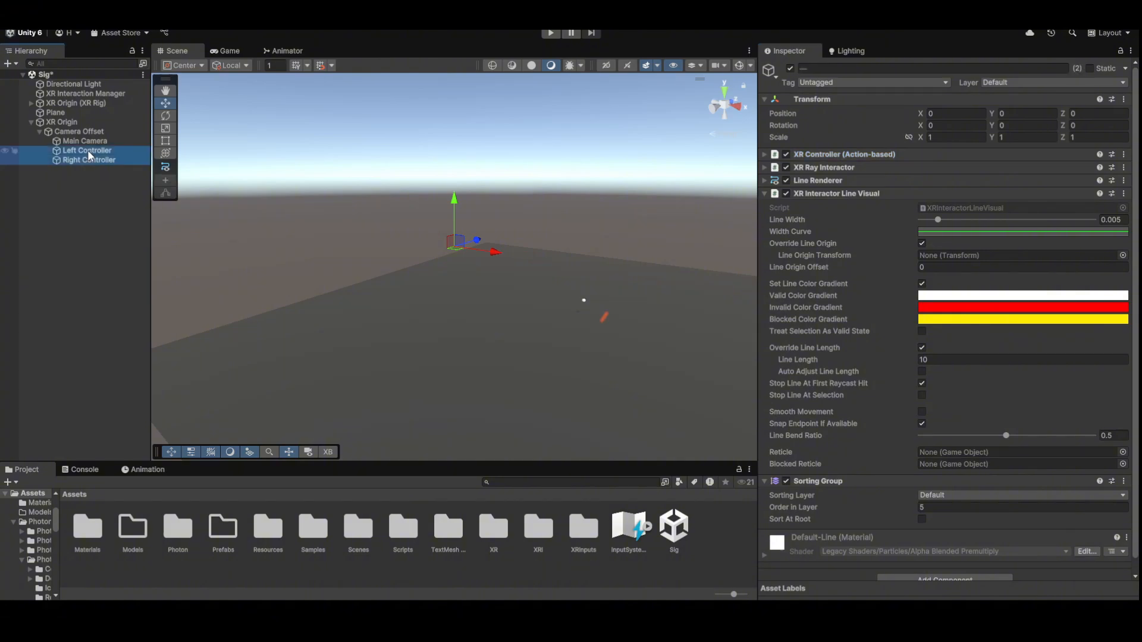
right_click(828, 173)
left_click(848, 189)
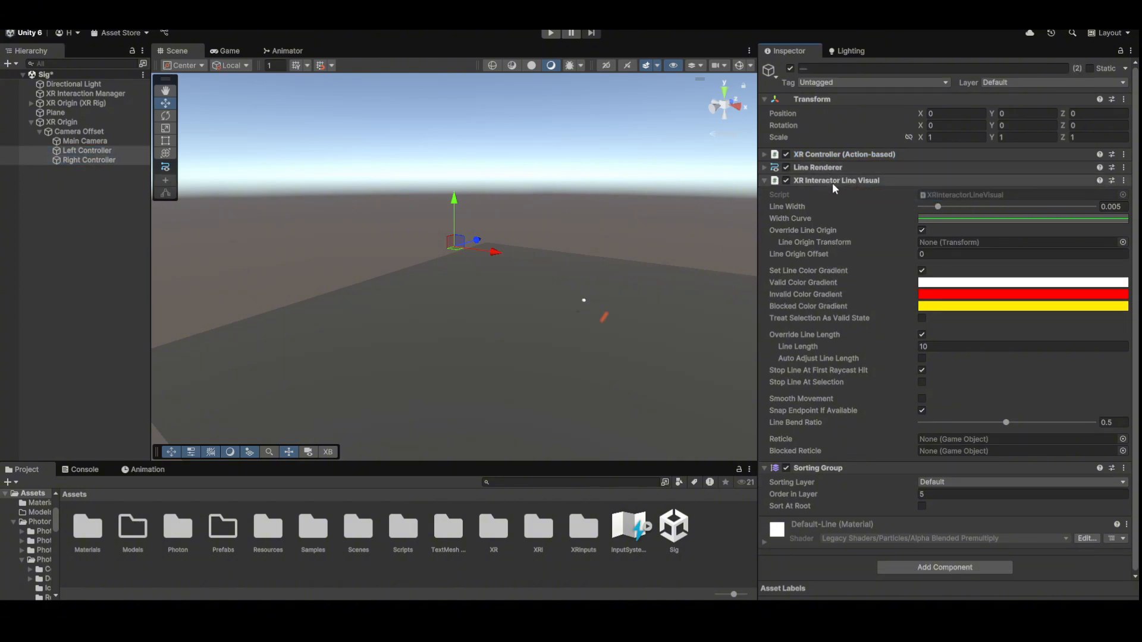
right_click(833, 181)
left_click(869, 208)
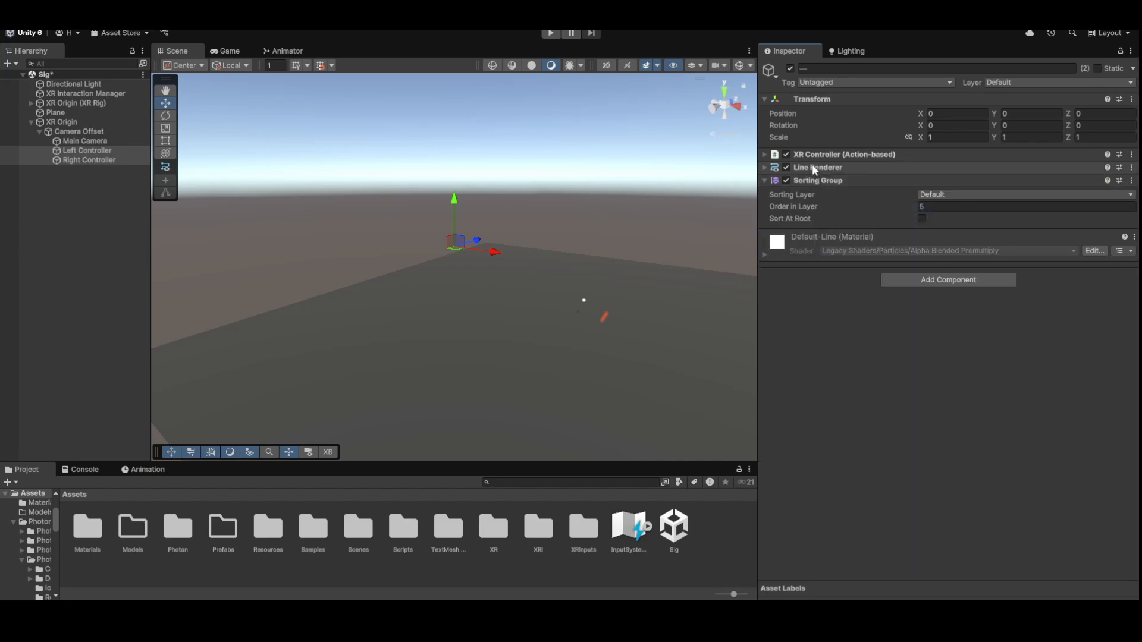
right_click(812, 165)
left_click(851, 189)
right_click(821, 168)
left_click(857, 191)
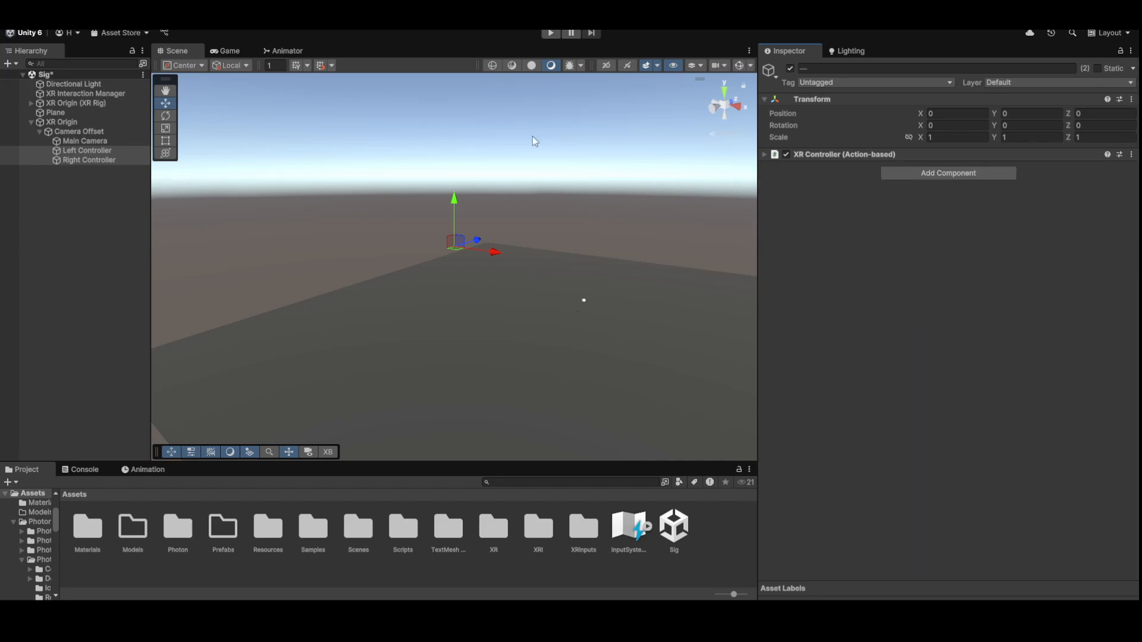
left_click(71, 178)
- Create an empty child of XR Origin named Physics Hands
right_click_drag(370, 205, 375, 200)
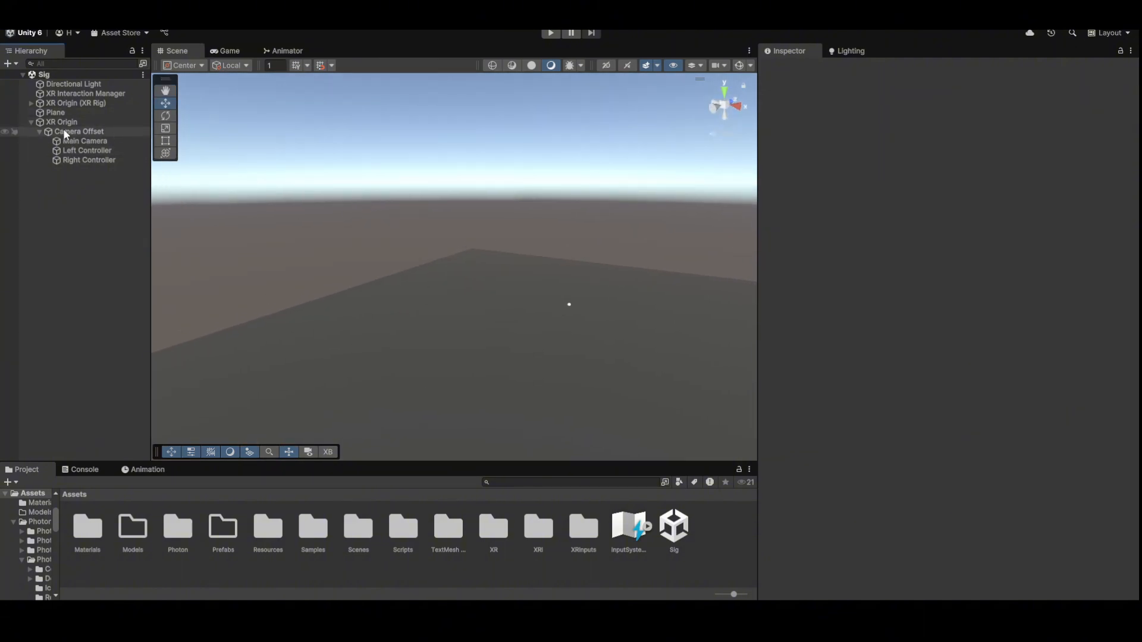
left_click(96, 131)
left_click(92, 124)
left_click(80, 177)
left_click(73, 123)
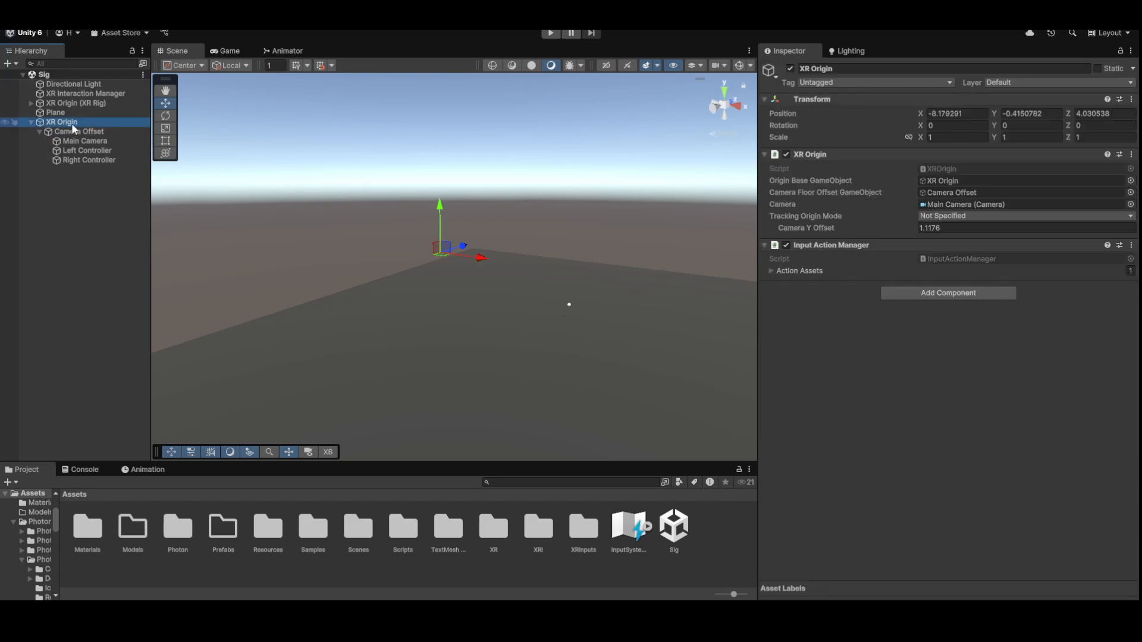
right_click(72, 123)
left_click(145, 334)
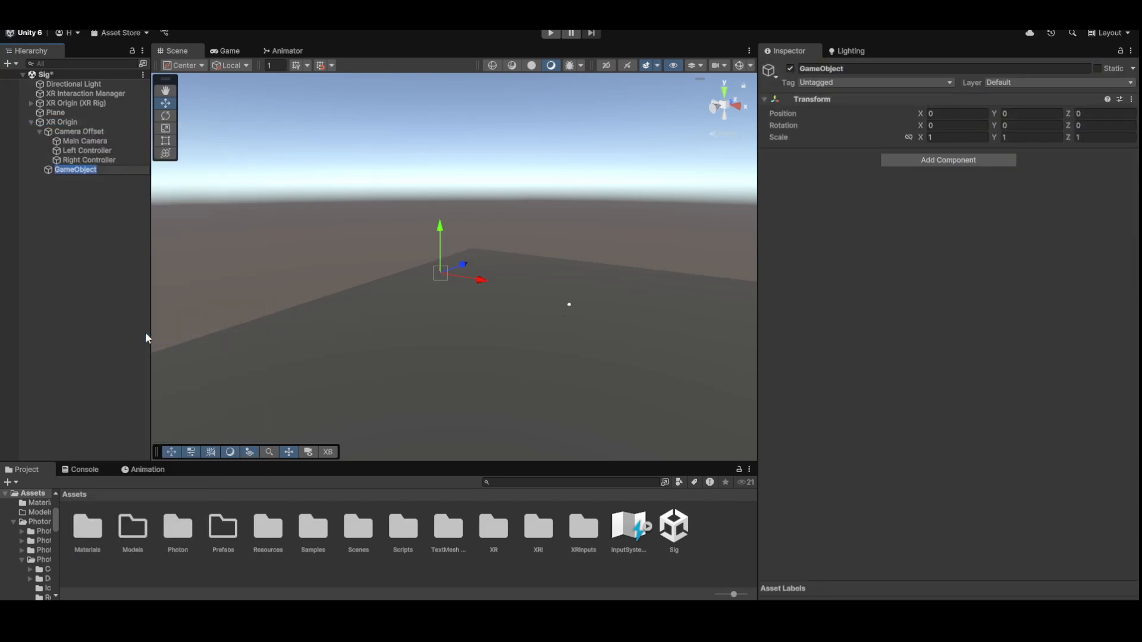
type("Physics Hands")
key("Return")
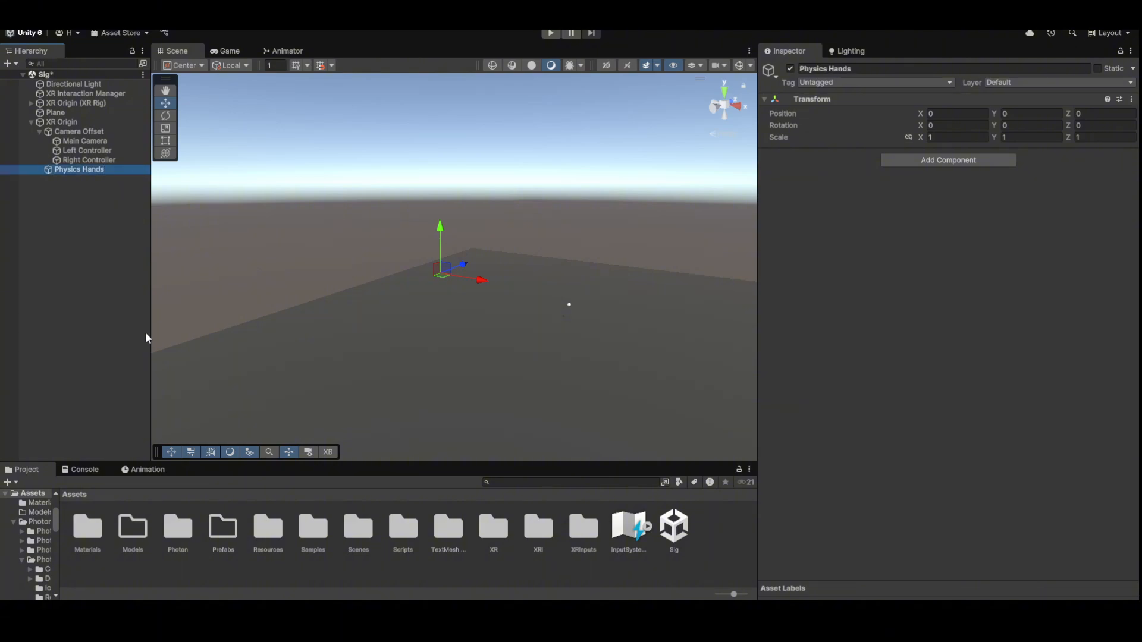
- Create an empty child of Physics Hands named Right Physics Hand
right_click(76, 171)
left_click(144, 370)
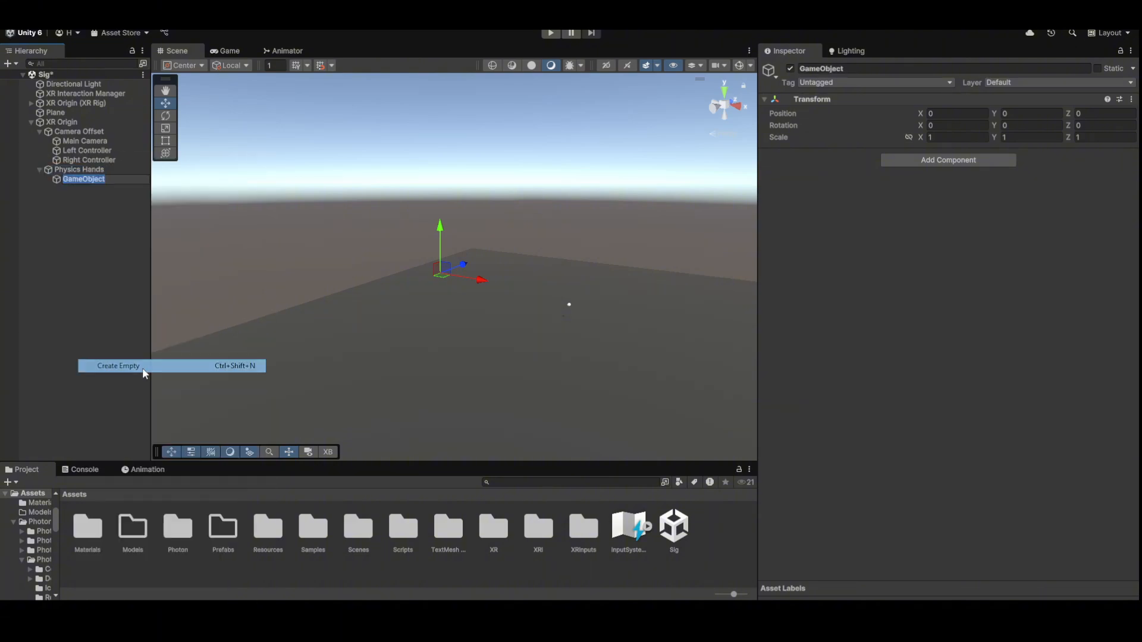
type("H")
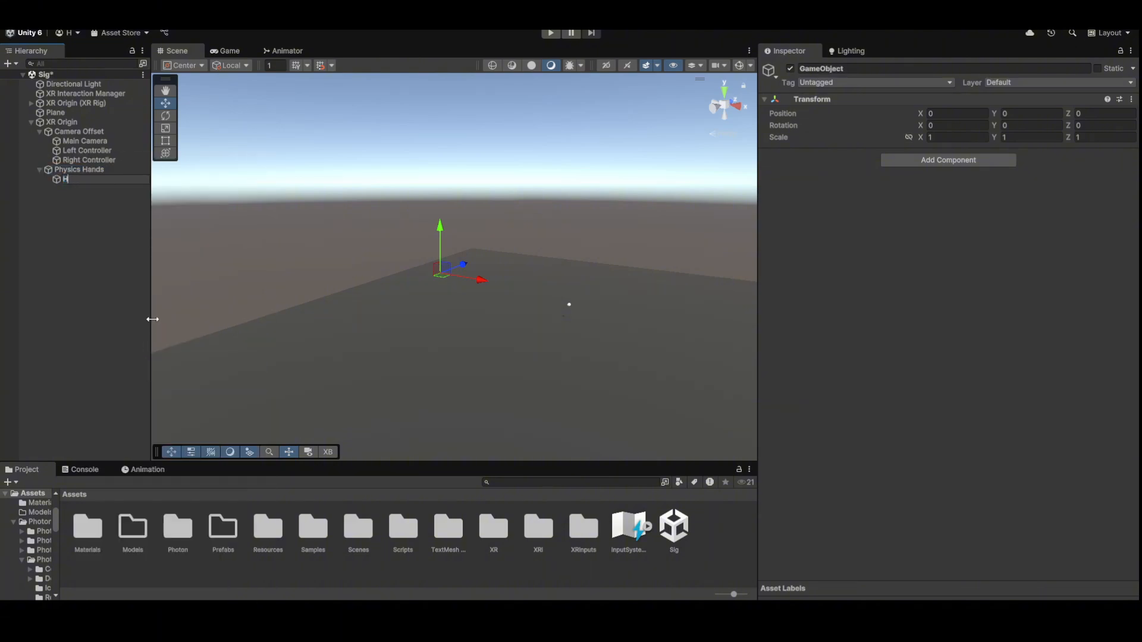
type("ight Physics Hand")
key("Return")
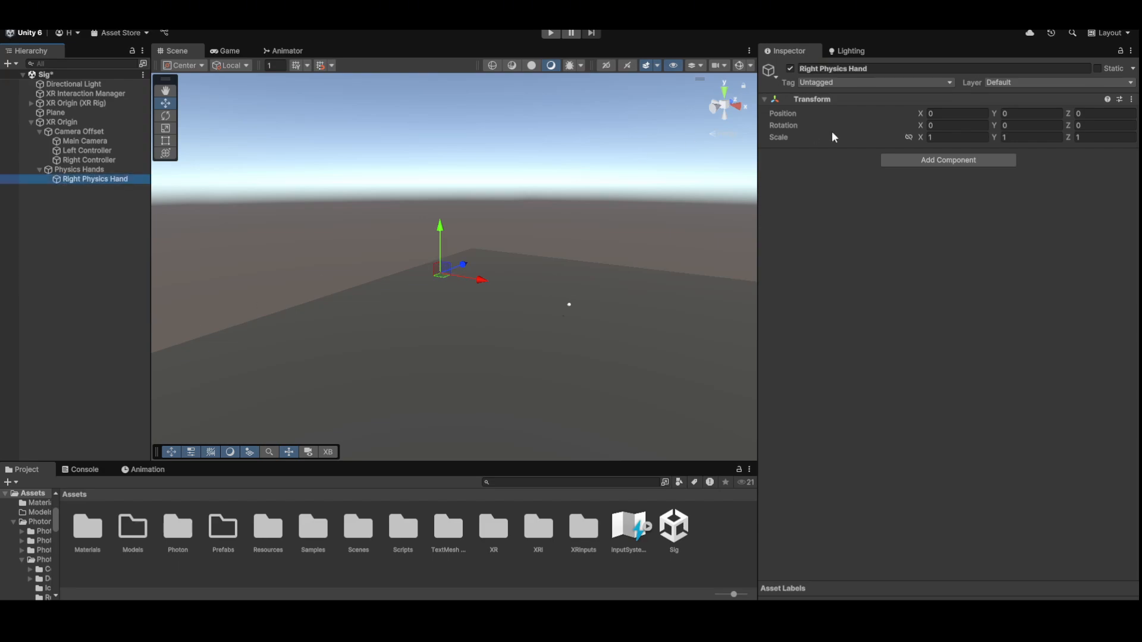
- Add a Configurable Joint to Right Physics Hand and set its Rigidbody collision to Continuous Dynamic
left_click(955, 160)
type("config")
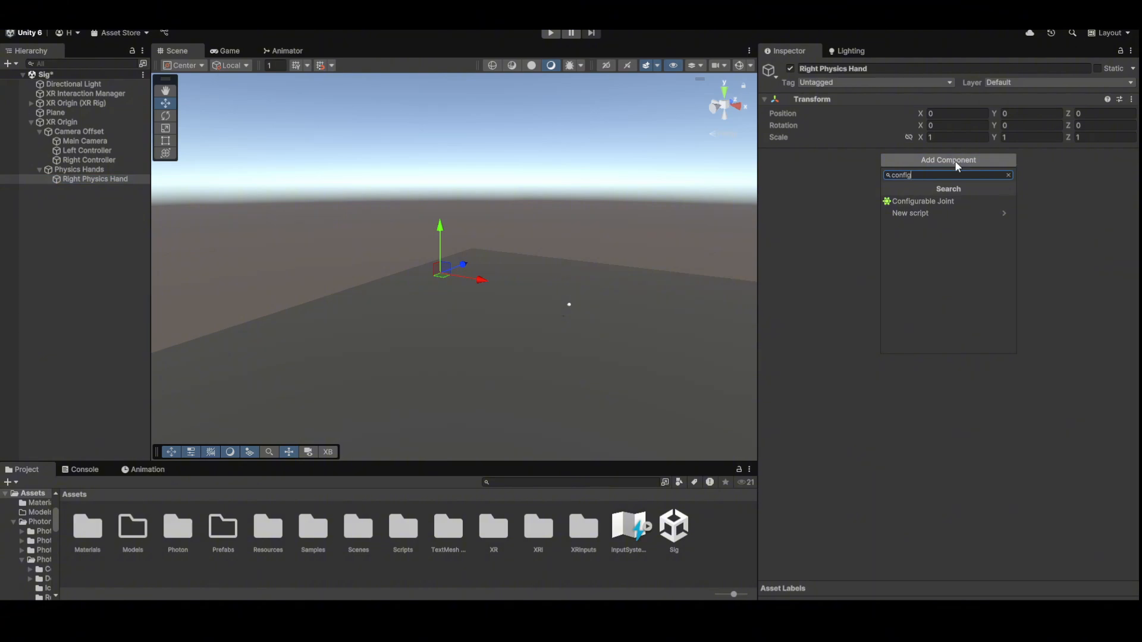
left_click(977, 200)
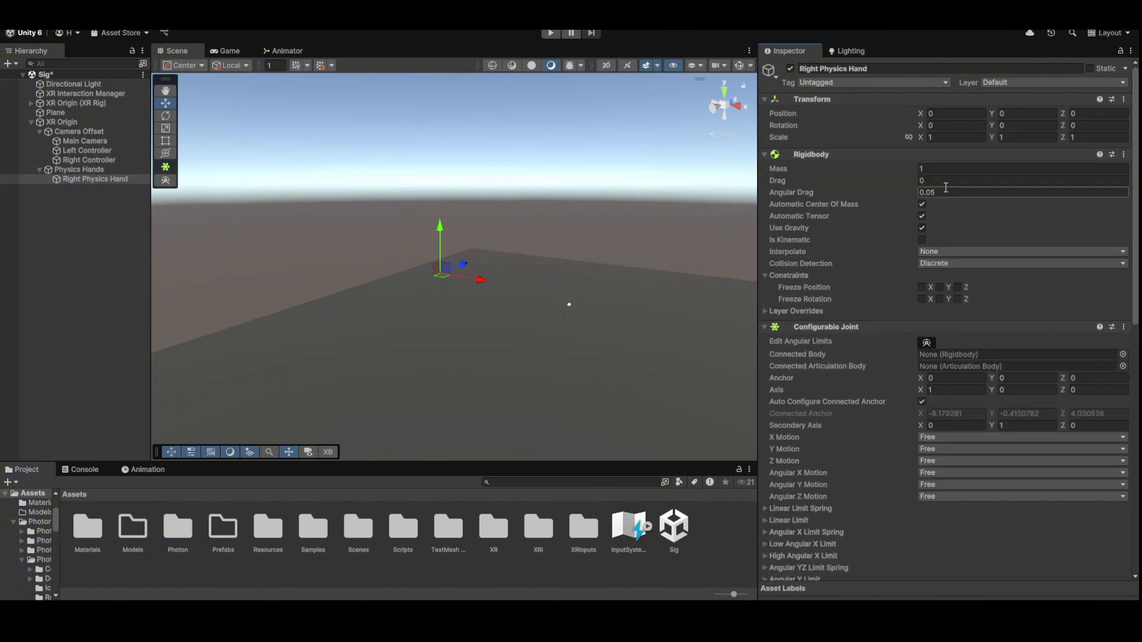
left_click(948, 262)
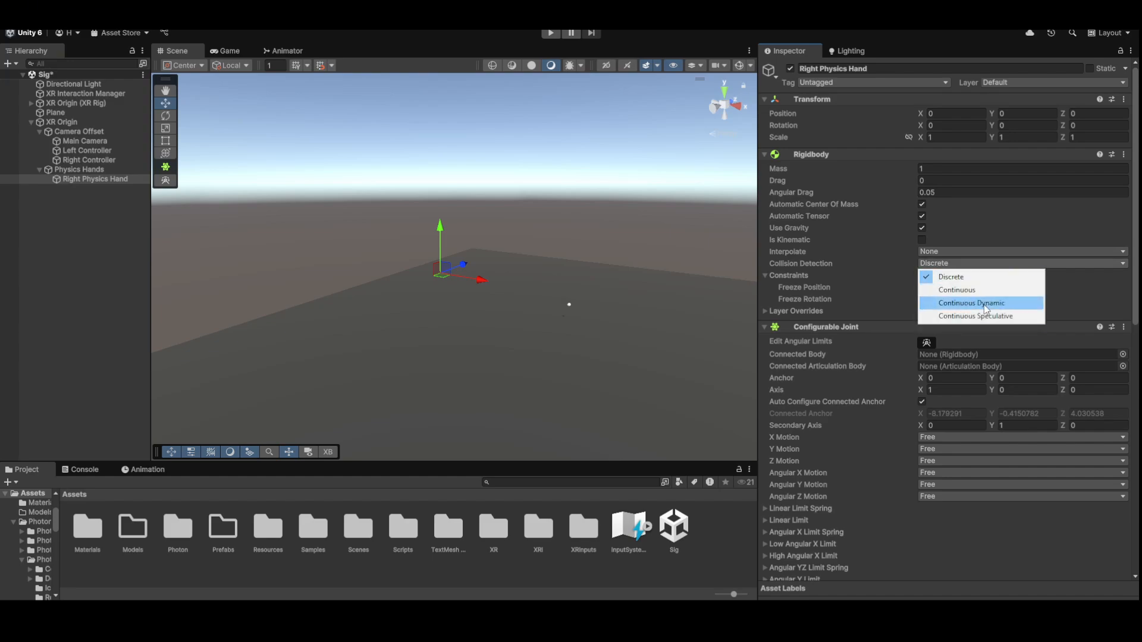
left_click(985, 304)
left_click(827, 154)
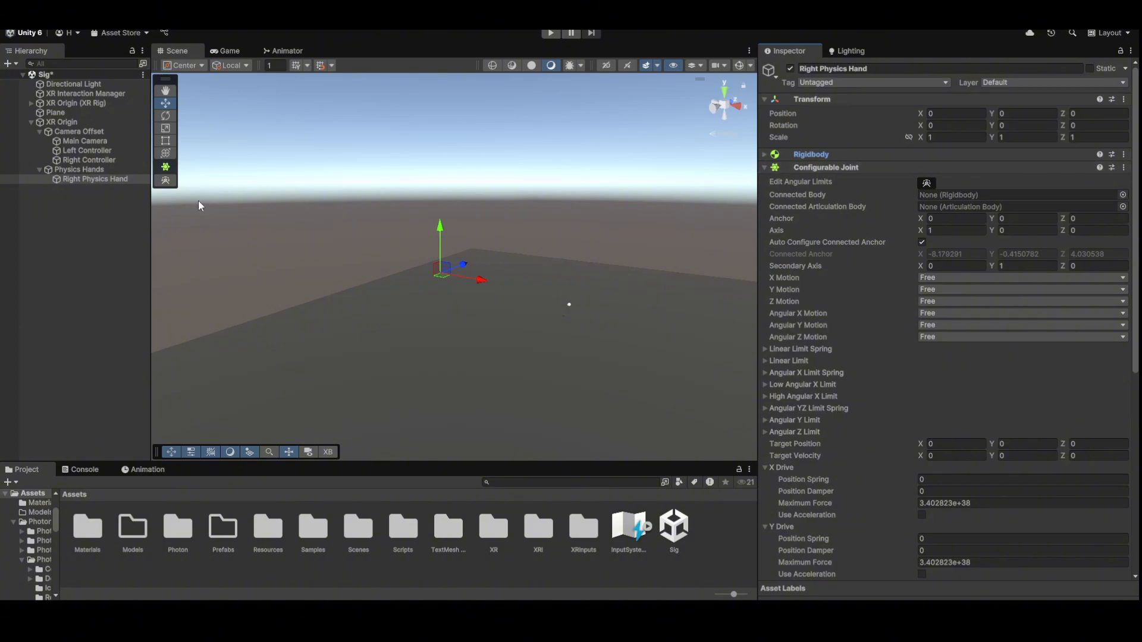
left_click(866, 154)
left_click(128, 220)
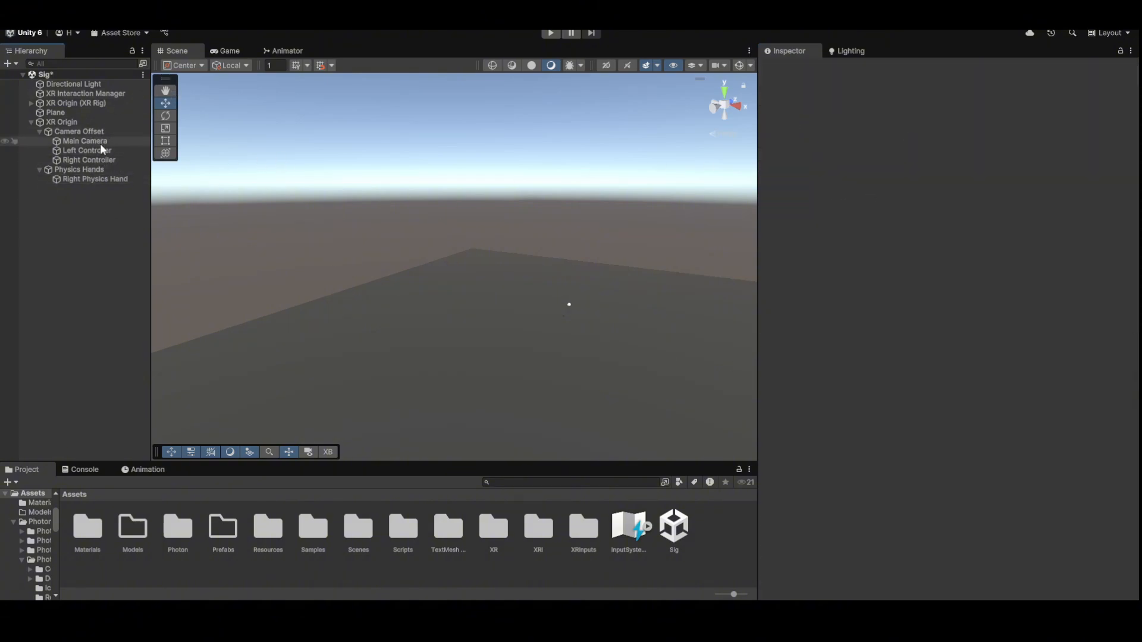
- Add a Rigidbody to Camera Offset: Continuous Dynamic, Interpolate, rotation X/Y/Z frozen, mass 3
left_click(107, 132)
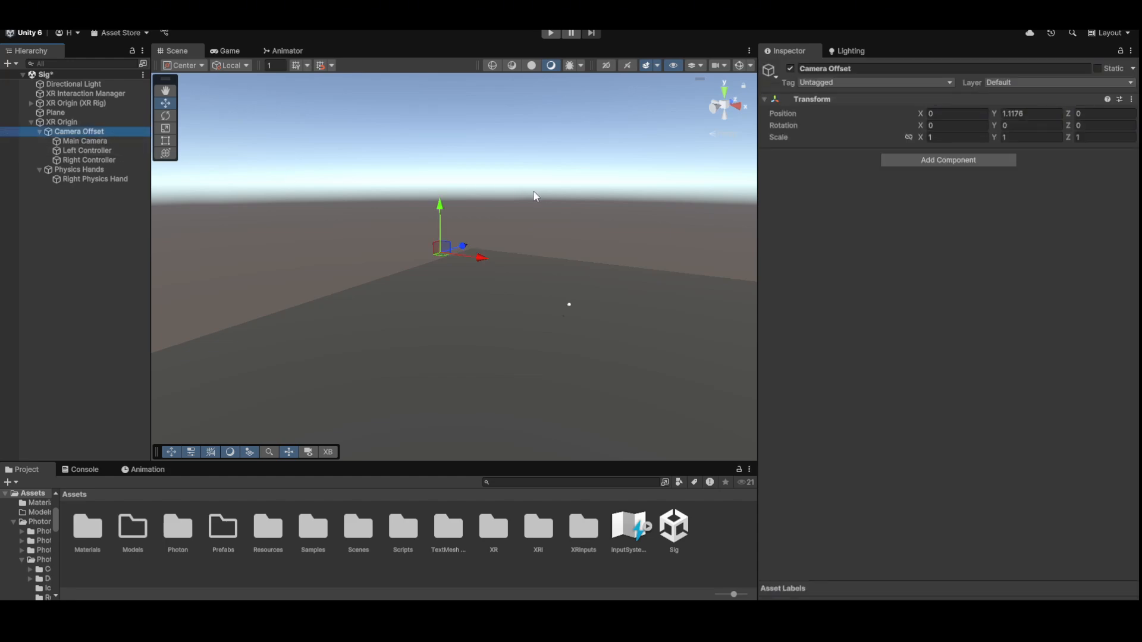
left_click(948, 160)
type("rigid")
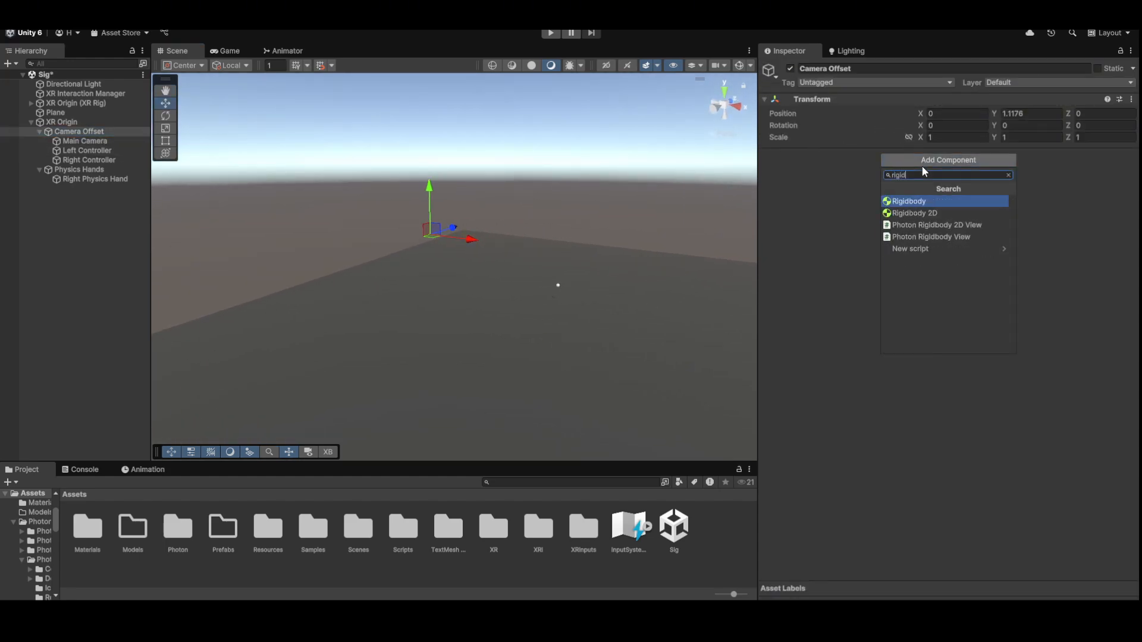
key("Return")
left_click(945, 264)
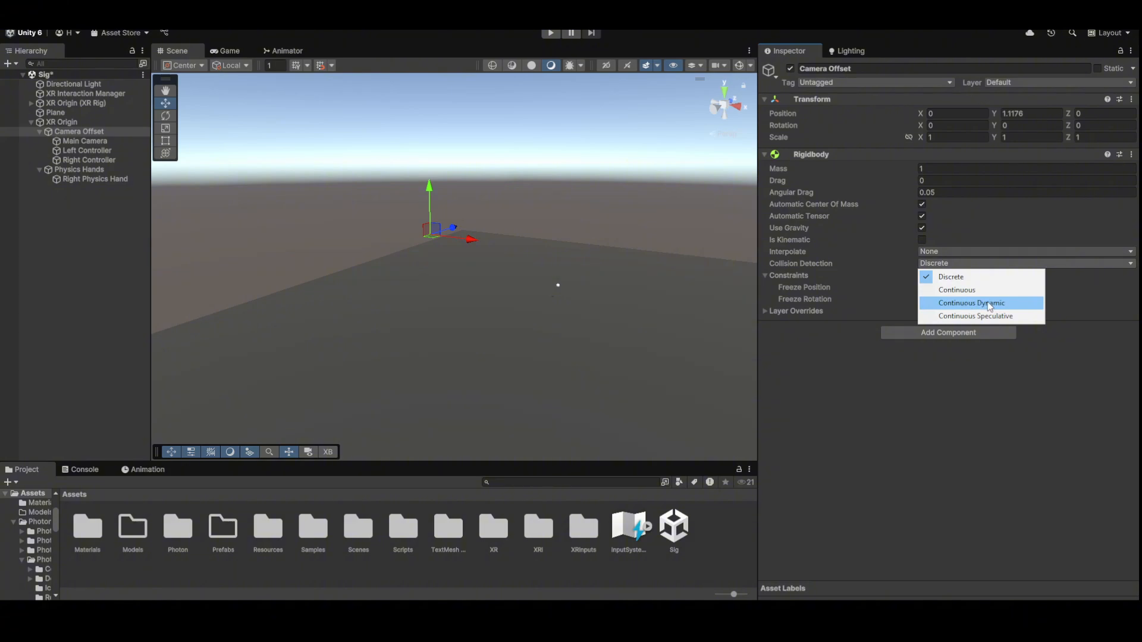
left_click(965, 303)
left_click(951, 252)
left_click(944, 277)
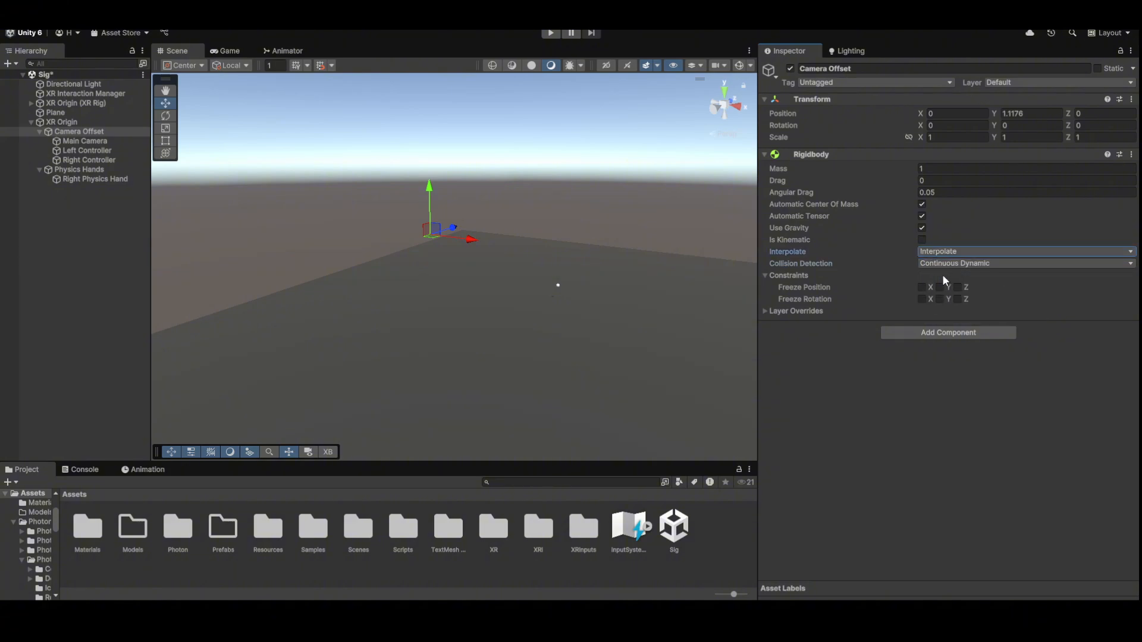
left_click(812, 274)
left_click(791, 277)
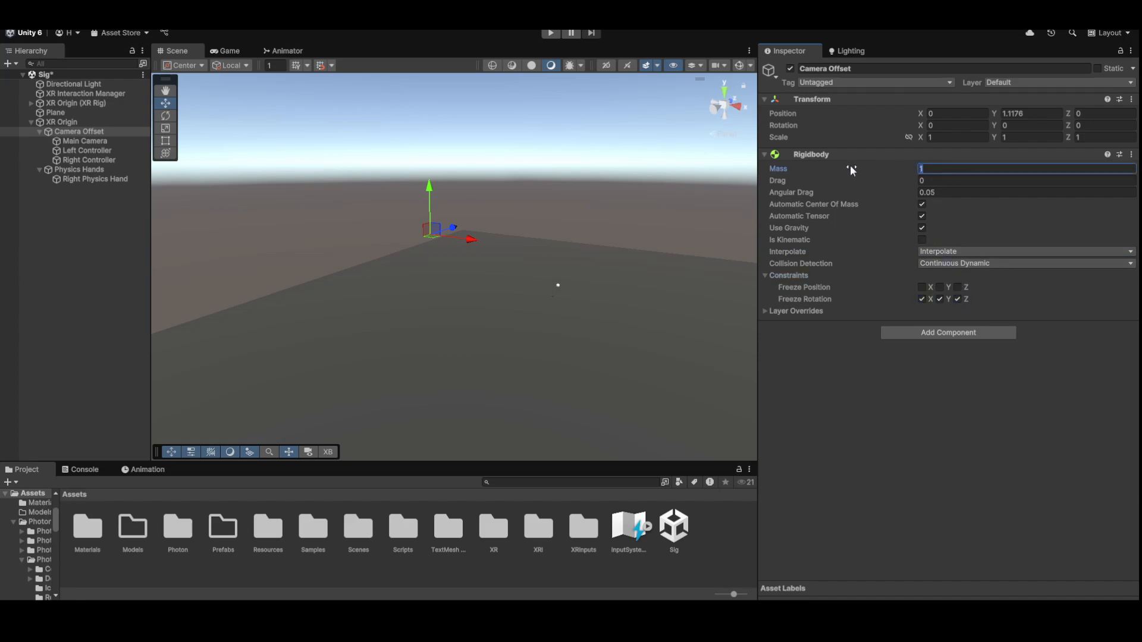
type("3")
key("Return")
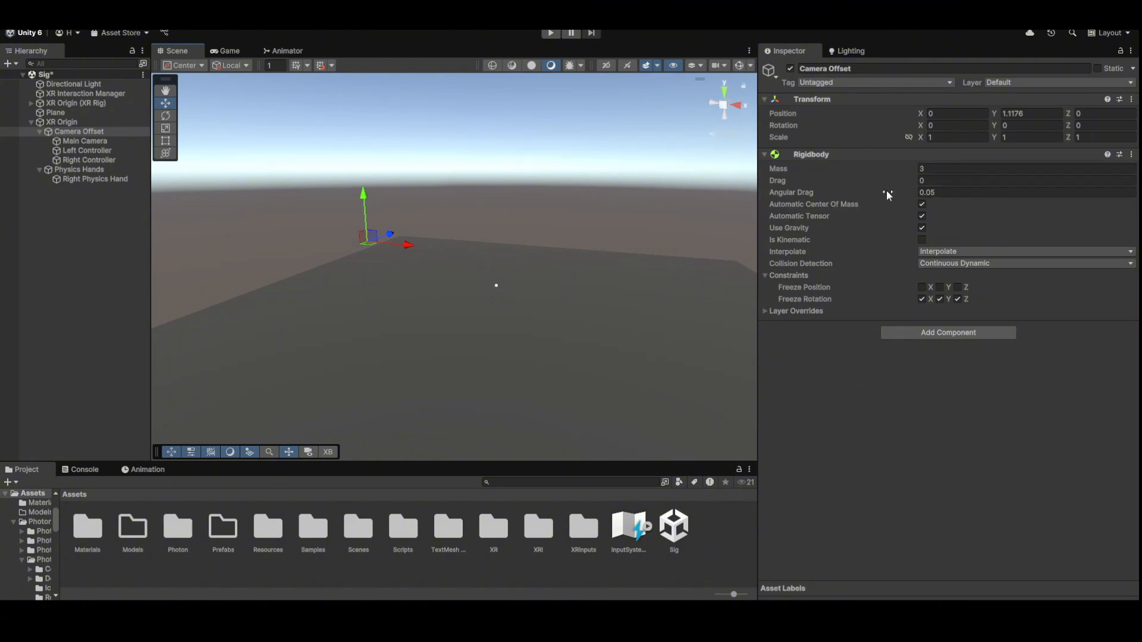
- Add Random Physics to Camera Offset, assigning Left Controller to L Hand and Right Controller to R Hand
left_click(948, 333)
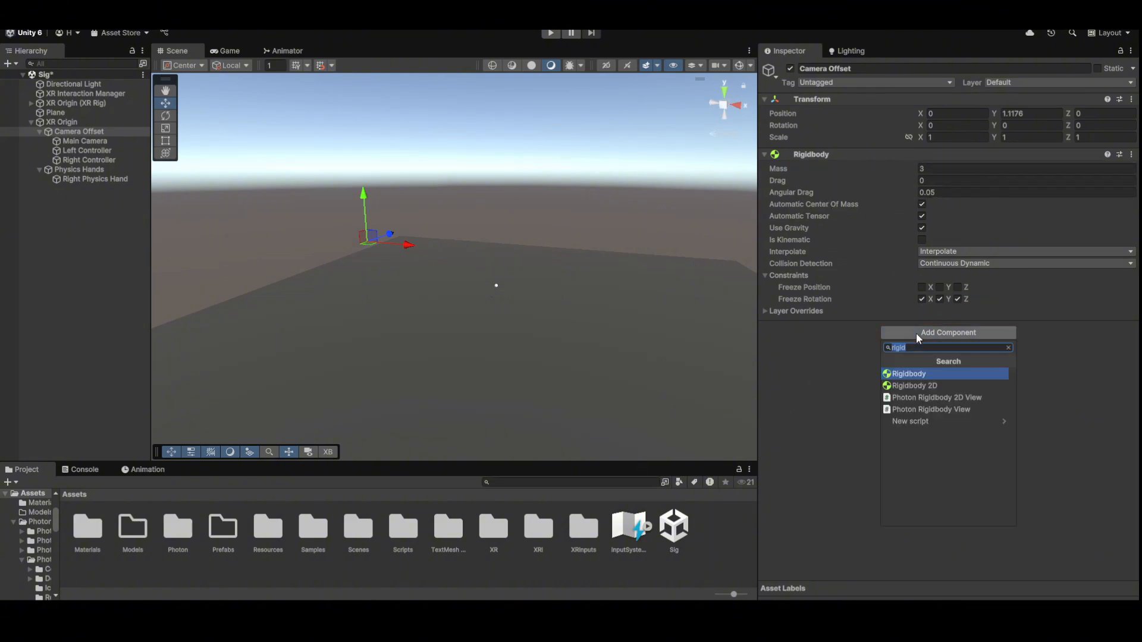
type("random")
key("Return")
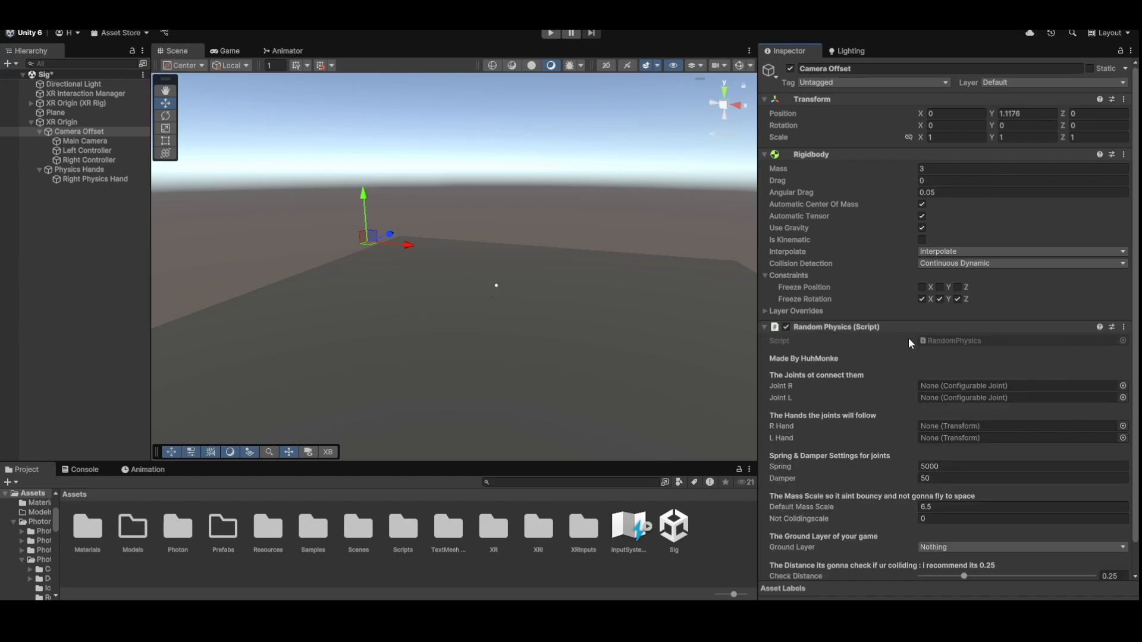
scroll(908, 338, "down", 1)
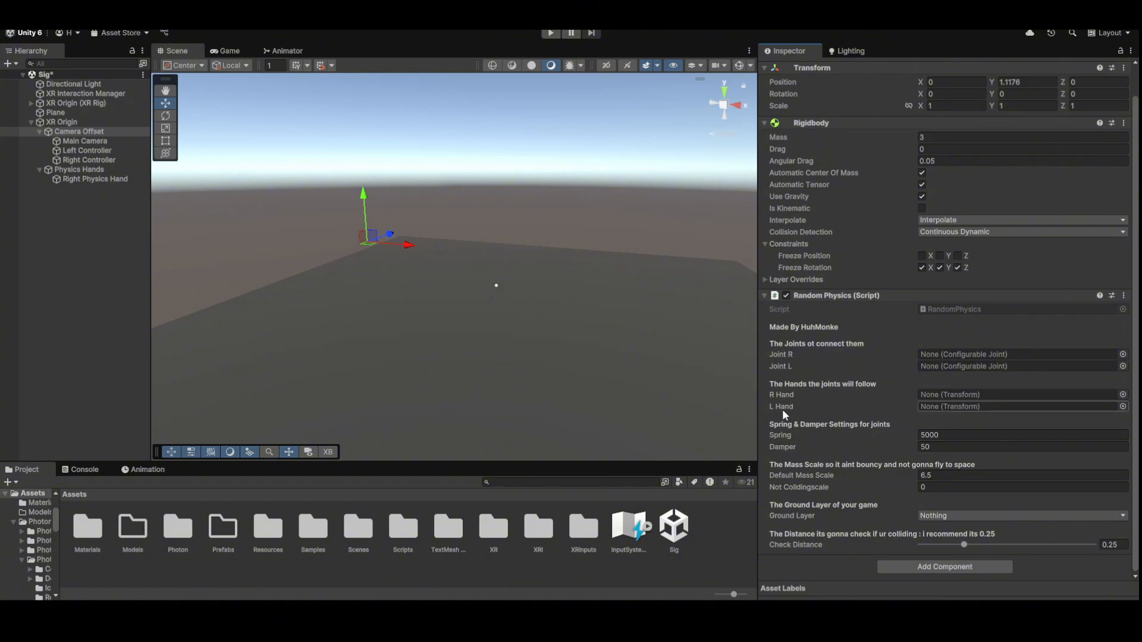
left_click_drag(71, 150, 964, 408)
left_click_drag(89, 160, 975, 394)
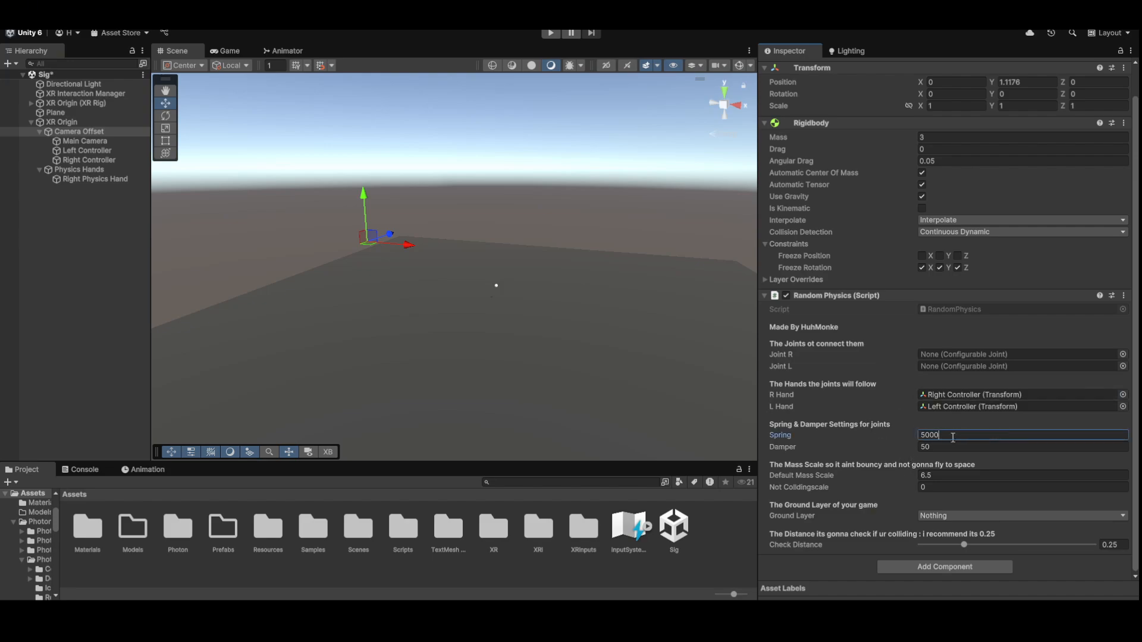
- Review the Spring 5000, Damper 50 and Default Mass Scale values while orbiting the scene view
key("Tab")
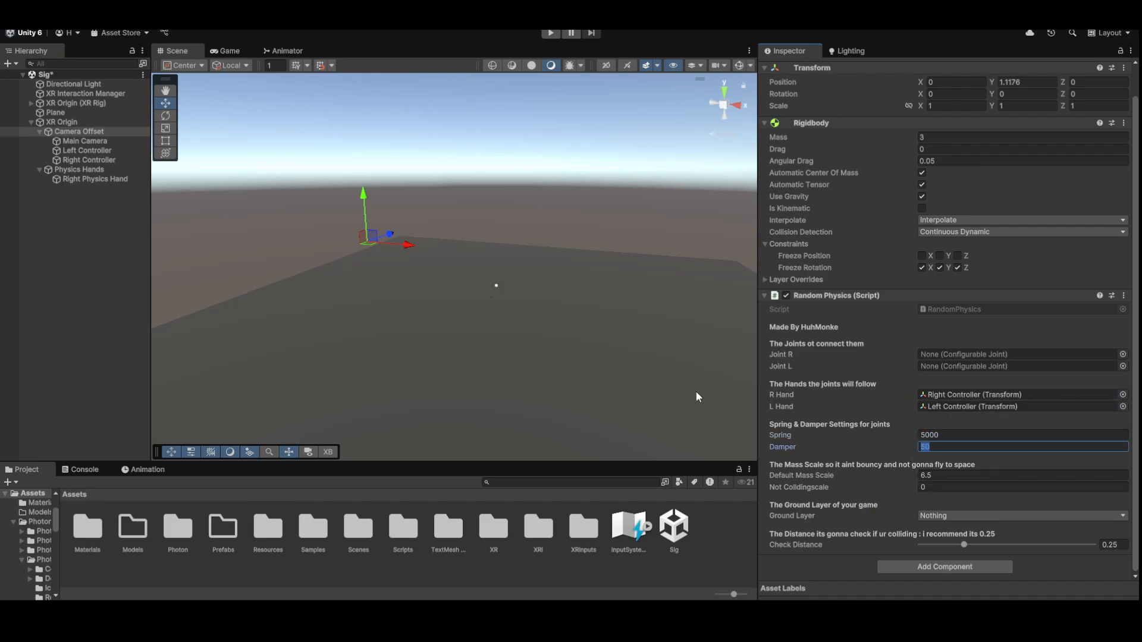
right_click_drag(697, 392, 668, 370)
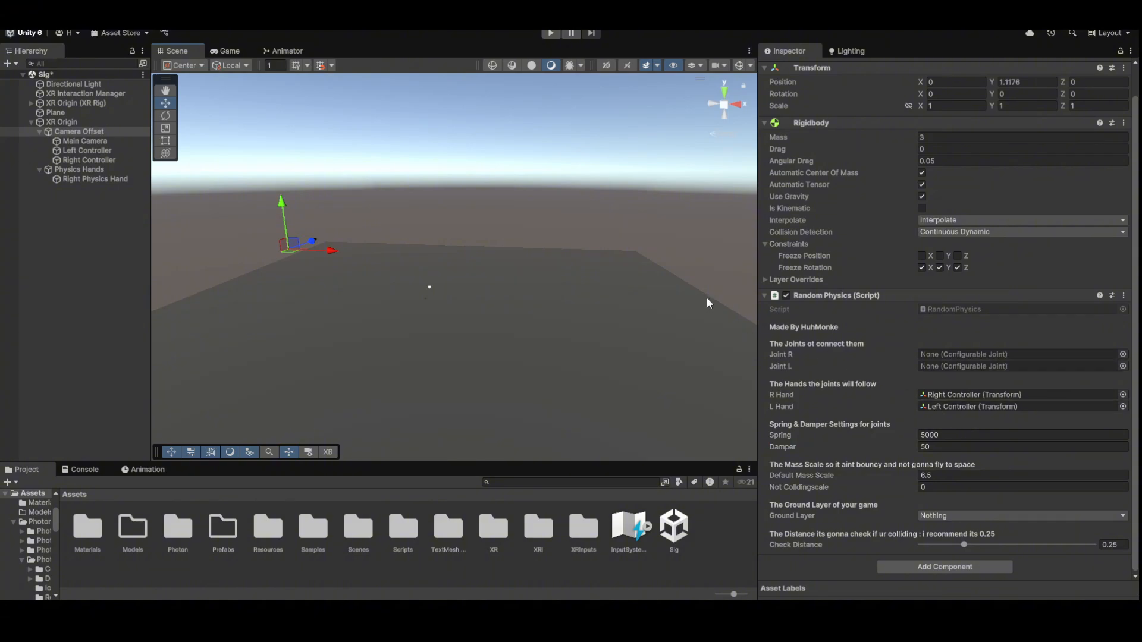
left_click(945, 448)
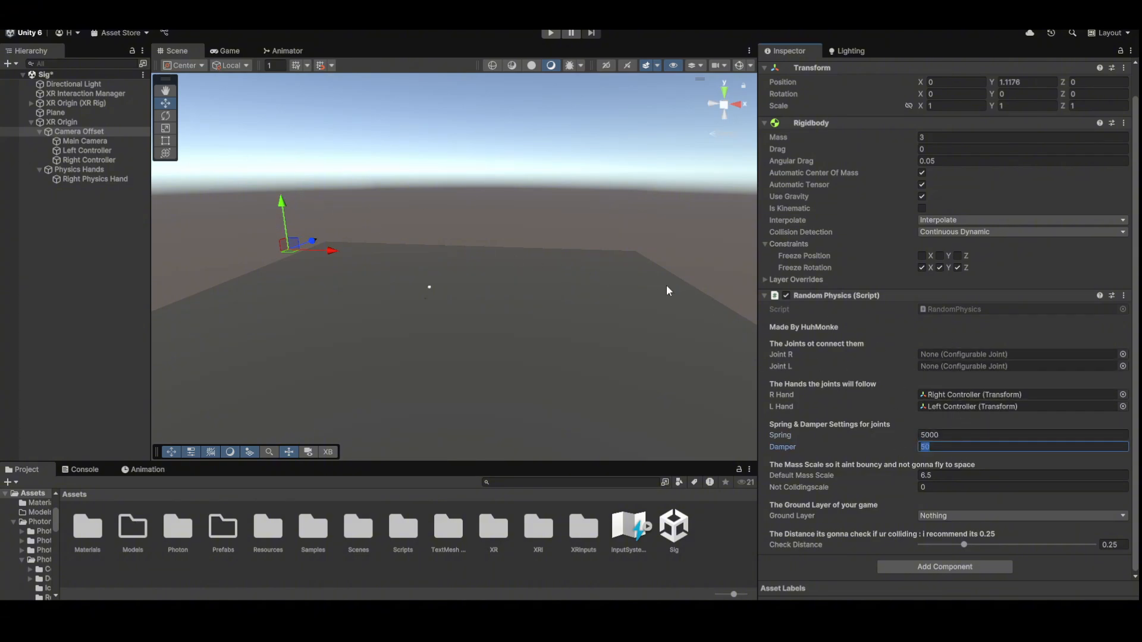
right_click_drag(666, 291, 778, 331)
left_click(942, 436)
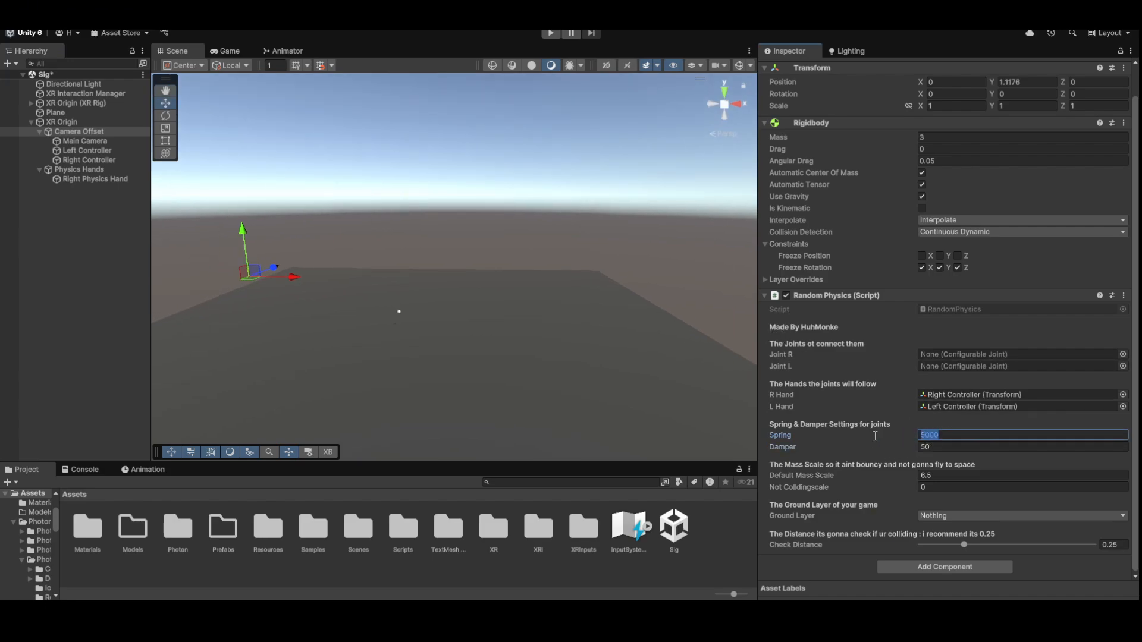
right_click_drag(528, 315, 512, 287)
left_click(923, 447)
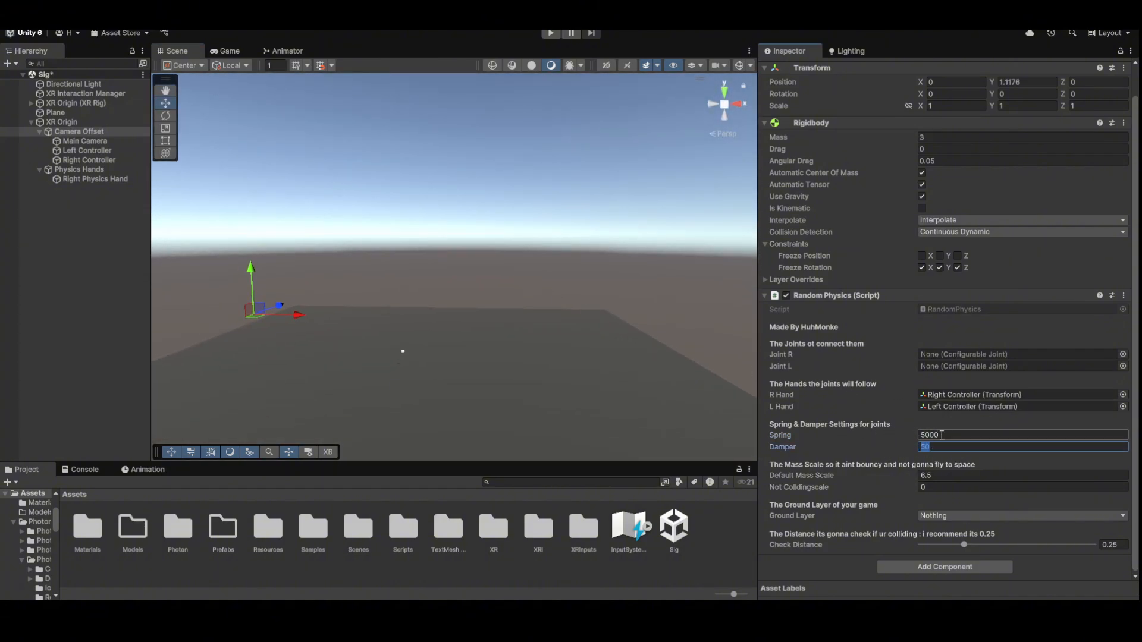
left_click(950, 477)
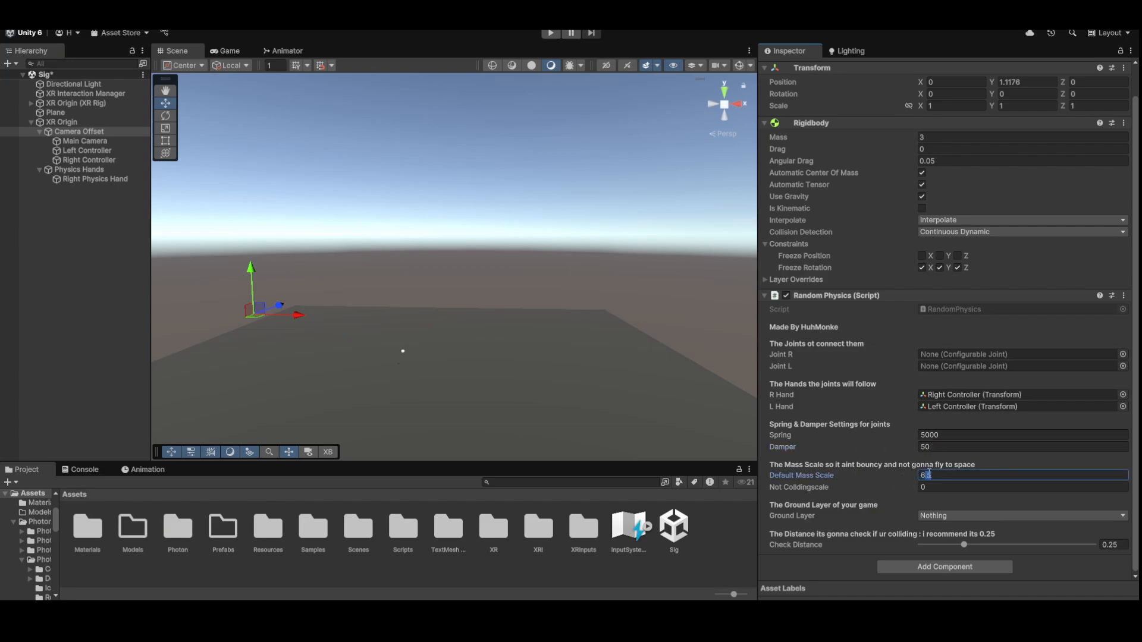
right_click_drag(580, 353, 619, 368)
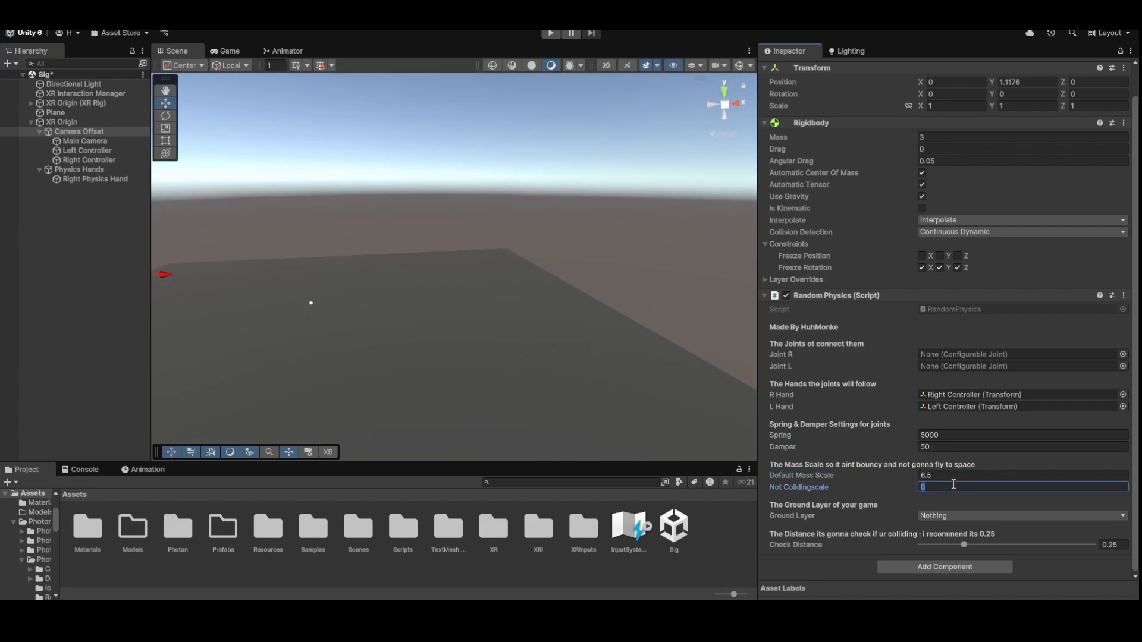
right_click_drag(659, 313, 622, 300)
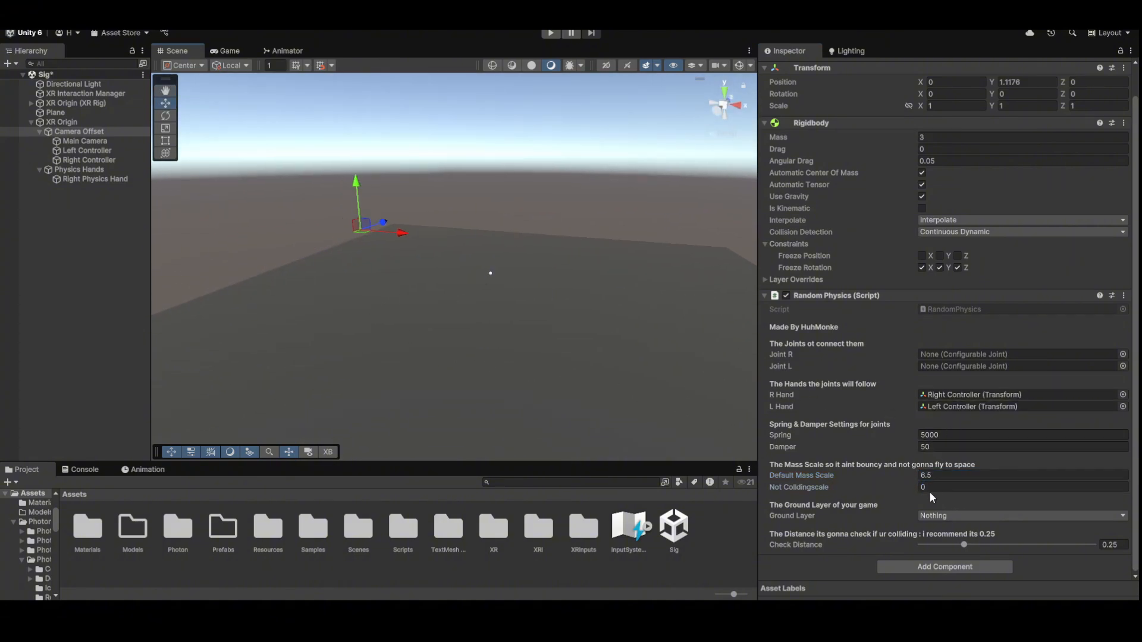
right_click_drag(713, 321, 562, 274)
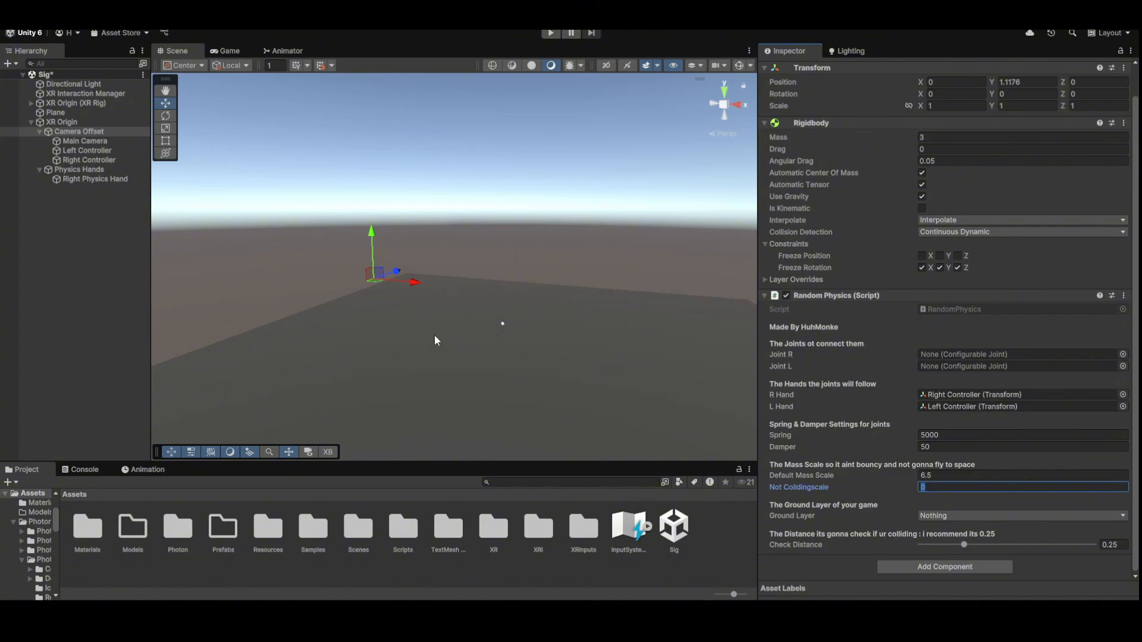
right_click_drag(437, 340, 477, 179)
- Frame the camera rig, then move the Right Controller and undo that move
key("f")
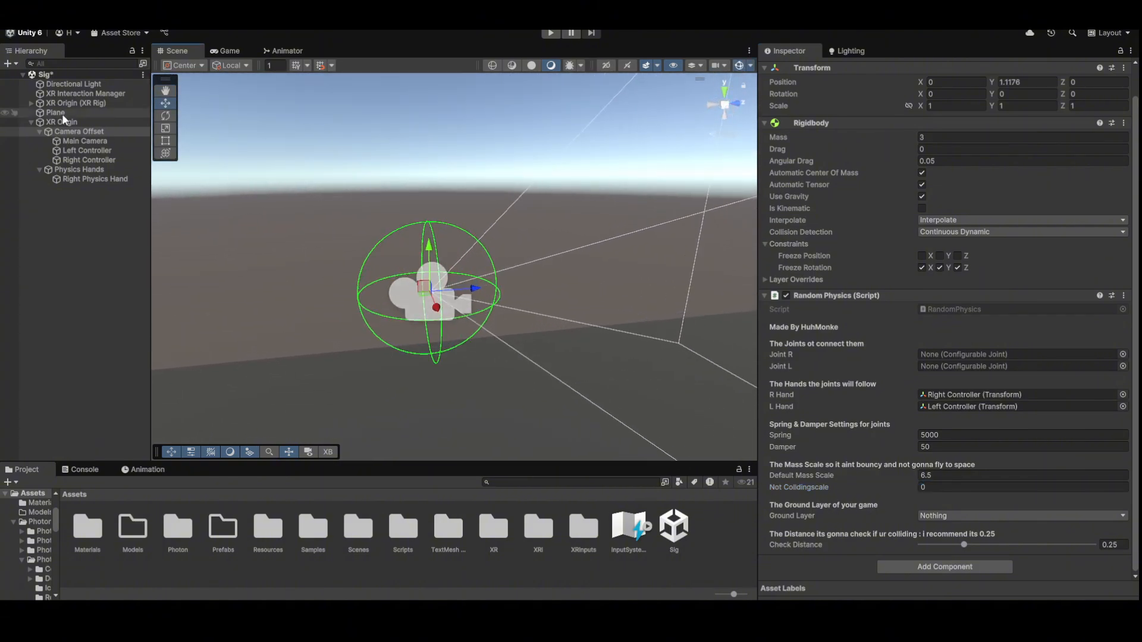
left_click(67, 102)
left_click(78, 132)
key("f")
right_click_drag(357, 244, 383, 242)
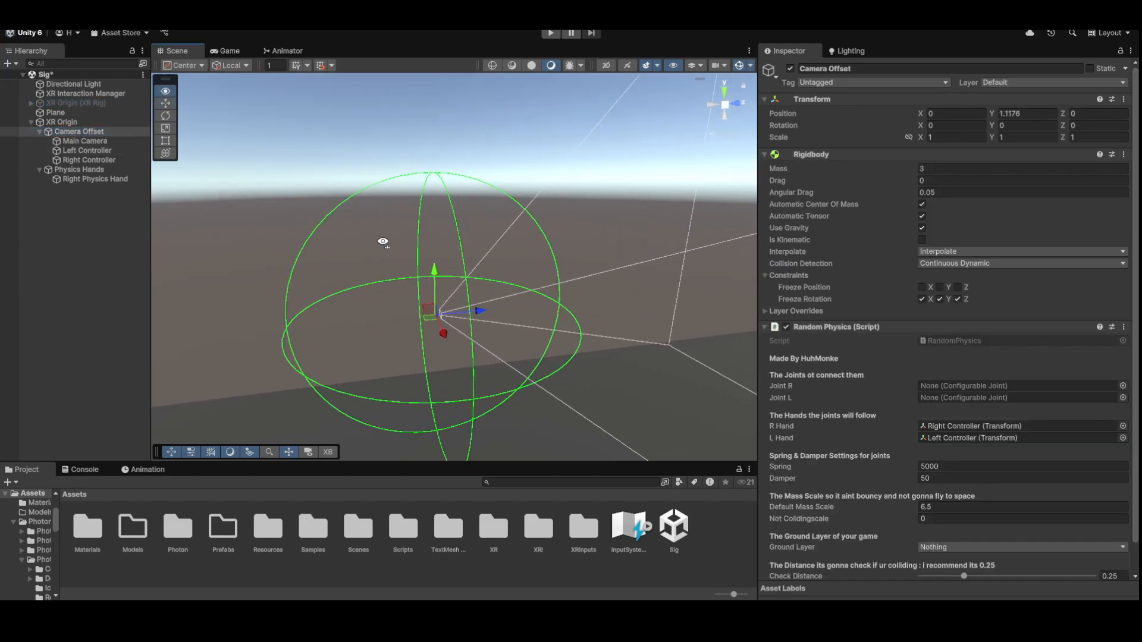
scroll(383, 242, "down", 3)
left_click(88, 160)
left_click_drag(398, 298, 657, 238)
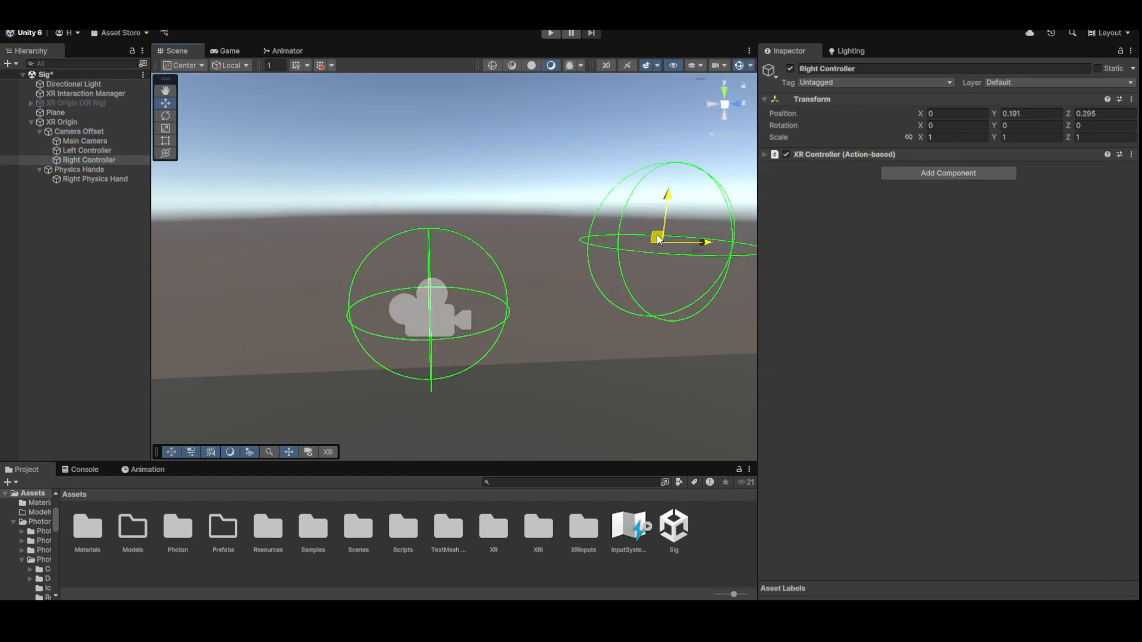
key("ctrl+z")
- Try check distances 0.14 and 0.25 on Camera Offset's Random Physics, settling on 0.09
left_click(78, 131)
scroll(1001, 479, "down", 2)
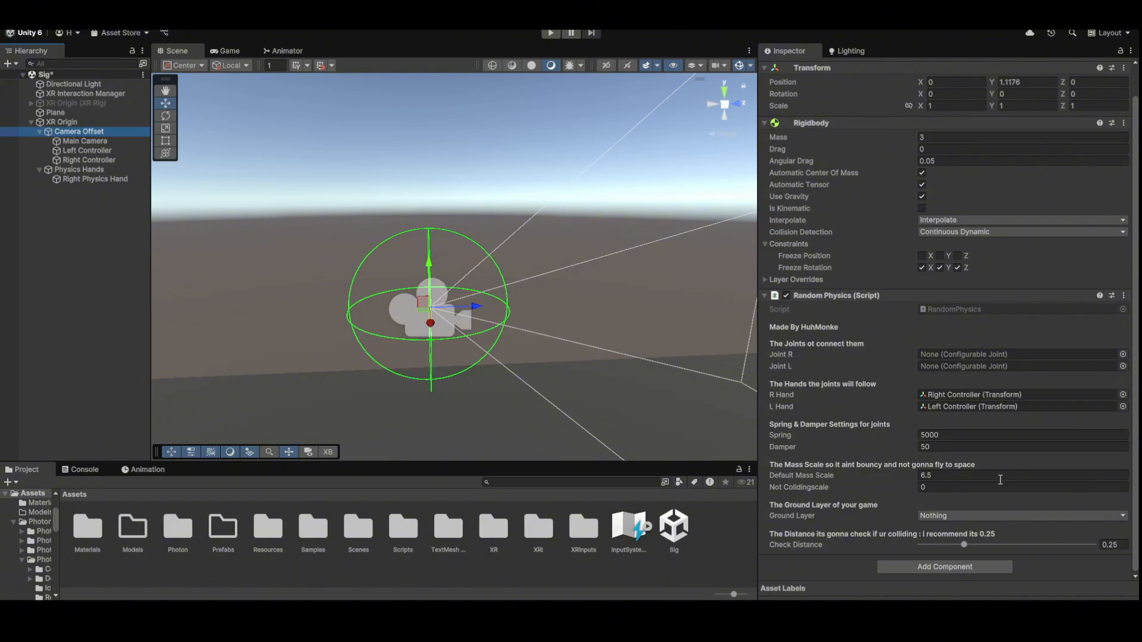
left_click_drag(970, 543, 1096, 546)
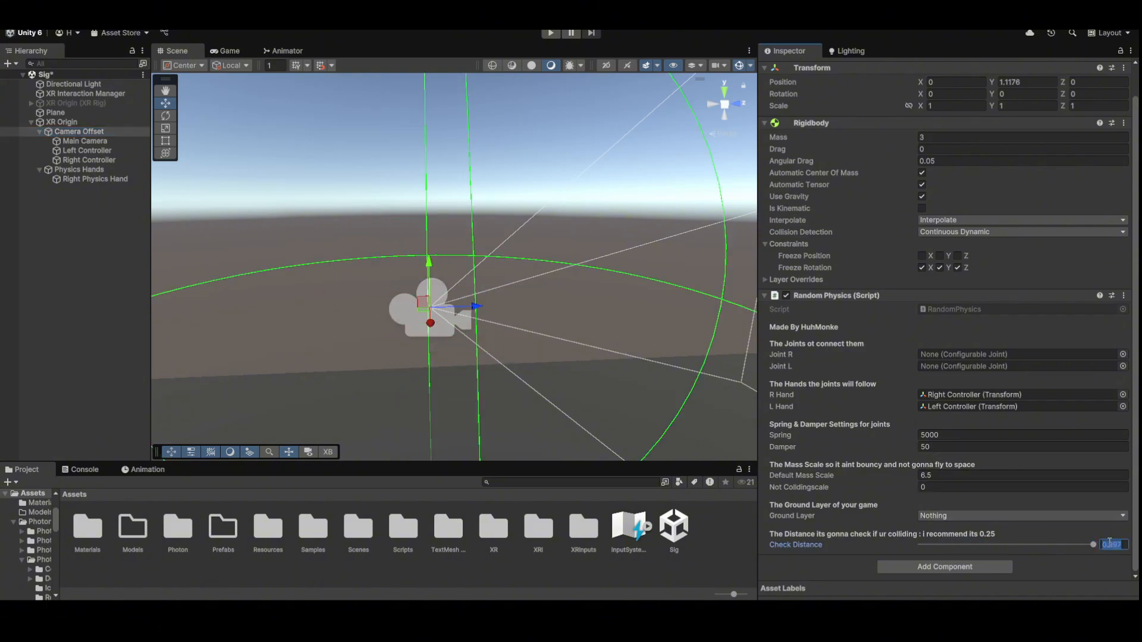
type("0.25")
key("Return")
left_click_drag(357, 261, 300, 281, "alt")
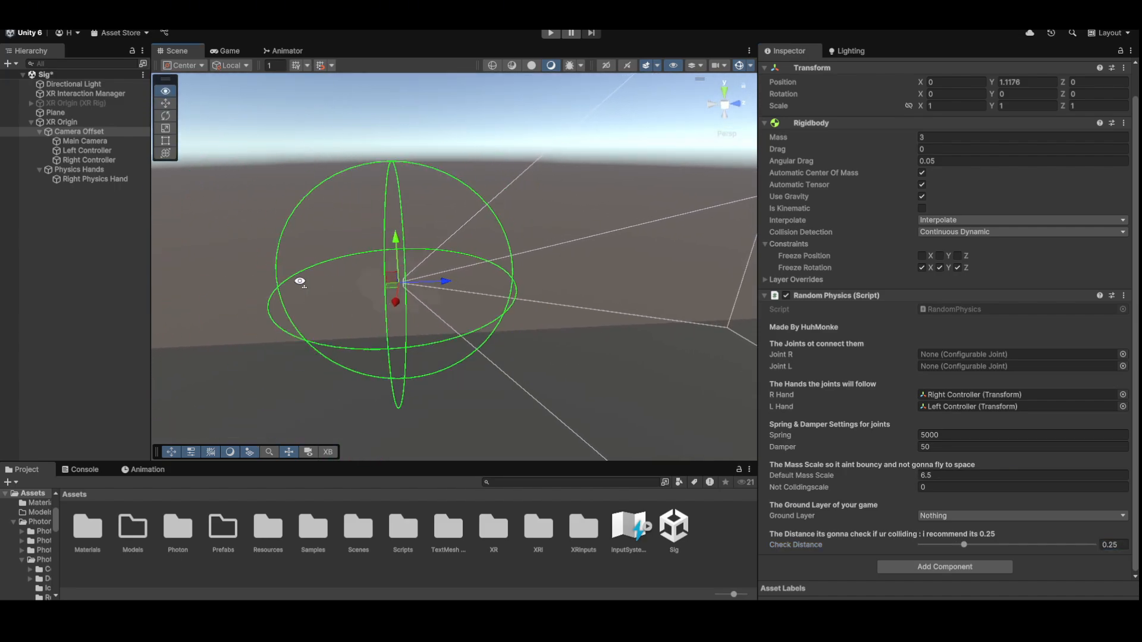
scroll(300, 282, "down", 2)
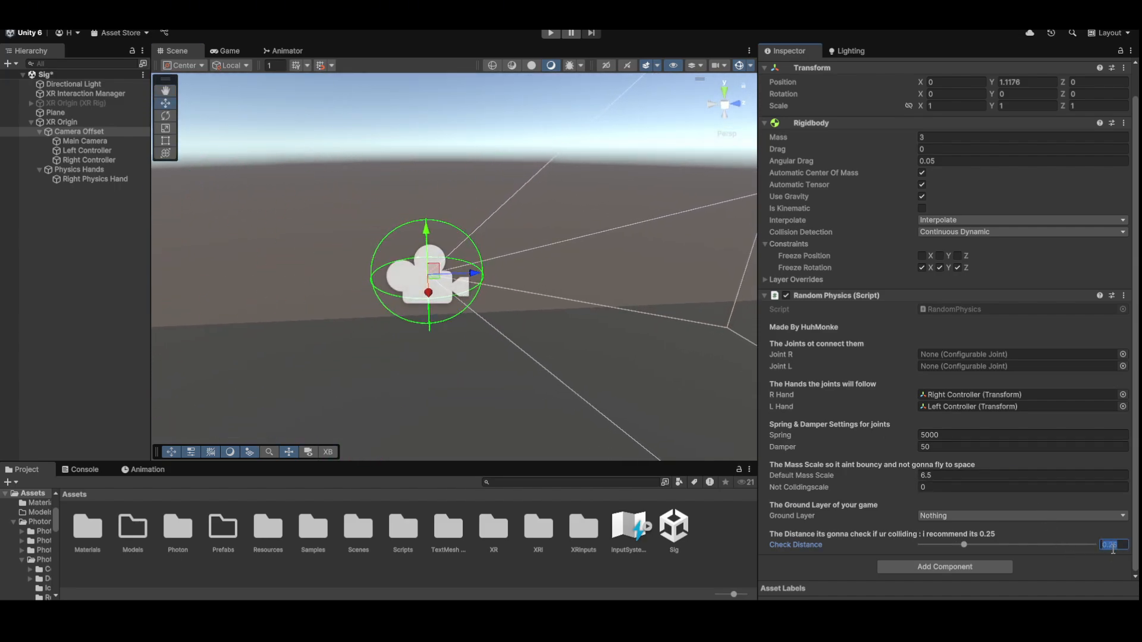
key("BackSpace")
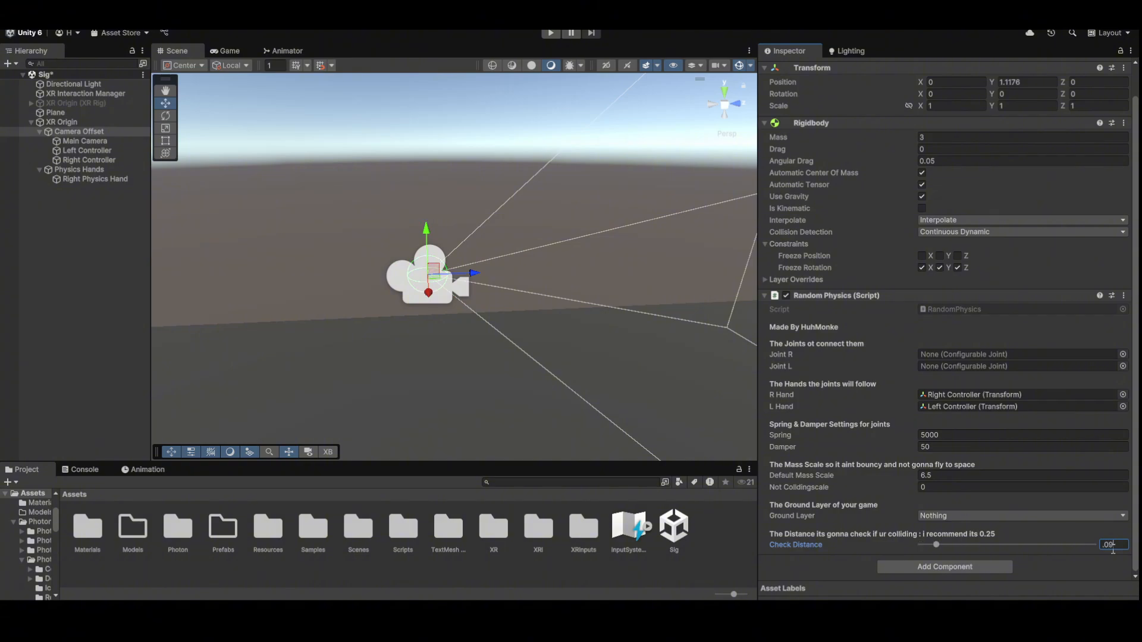
key("Return")
key("f")
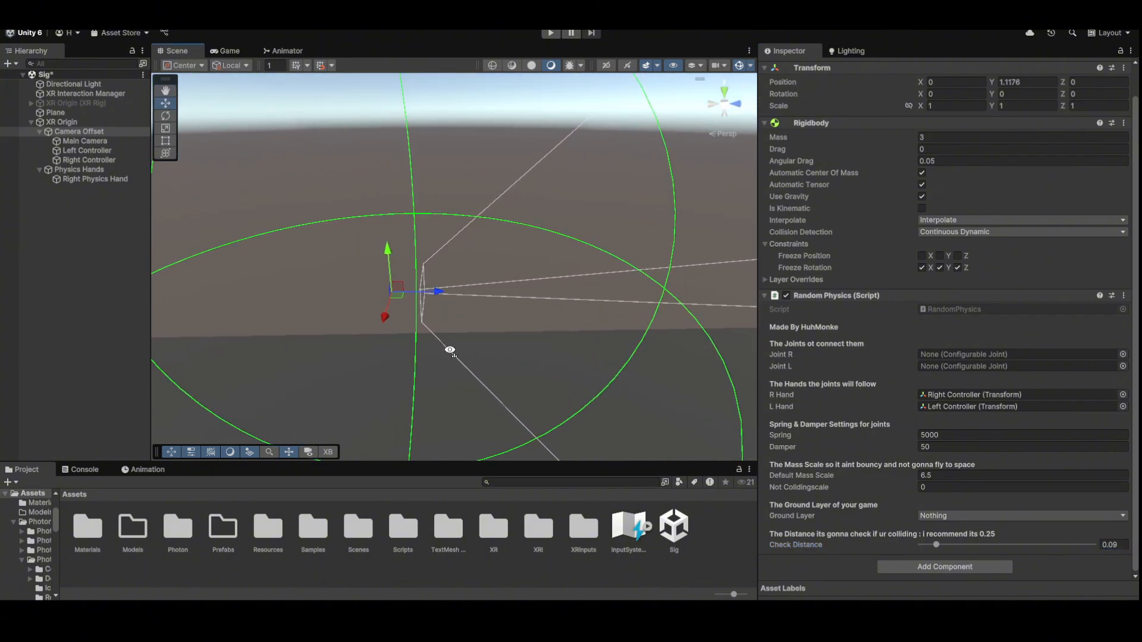
left_click_drag(559, 256, 498, 304, "alt")
- Set the Random Physics Ground Layer to Default
mouse_move(520, 273)
left_mouse_down("alt")
mouse_move(548, 262)
mouse_move(512, 256)
left_mouse_up("alt")
left_click(1023, 515)
left_click(971, 426)
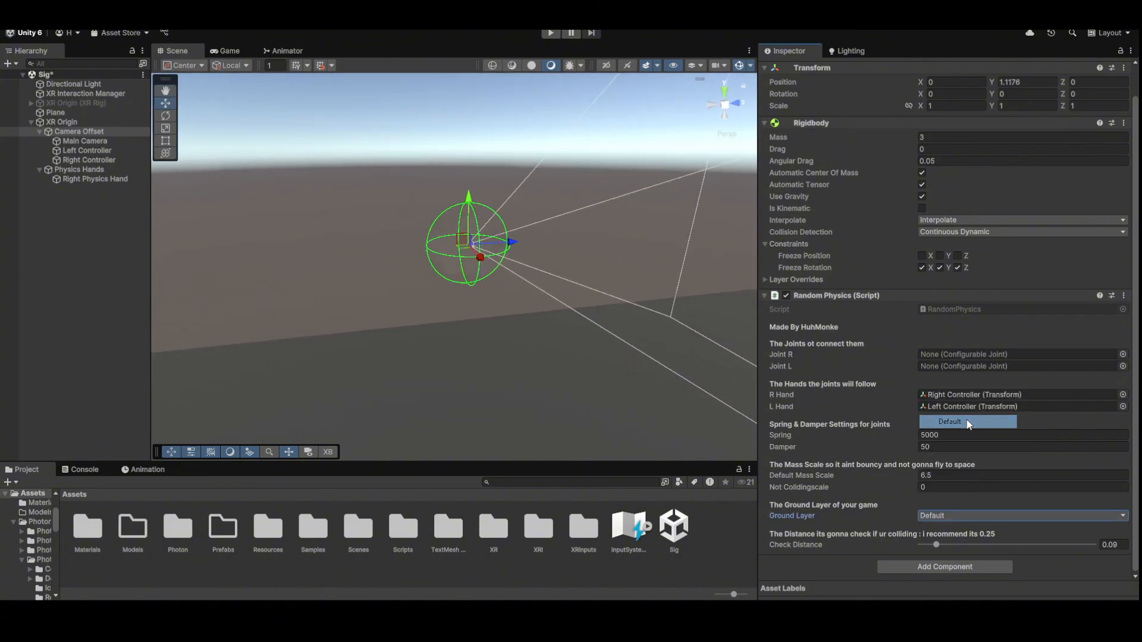
left_click_drag(500, 305, 609, 303, "alt")
scroll(901, 283, "up", 1)
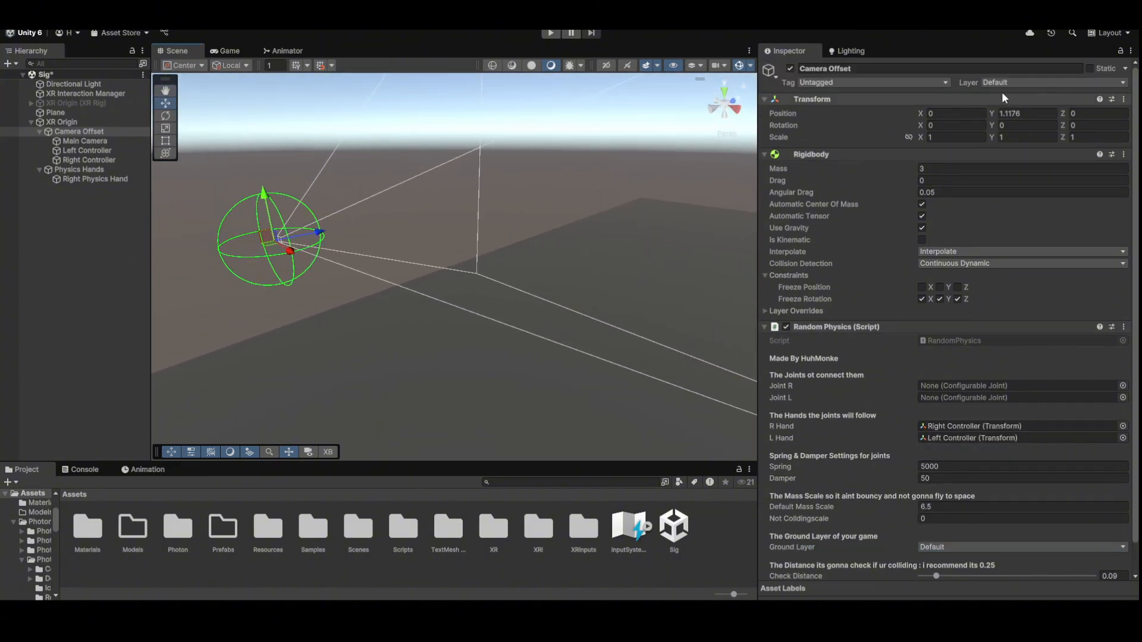
- Go to Add Layer and name User Layer 26 Body
left_click(1019, 86)
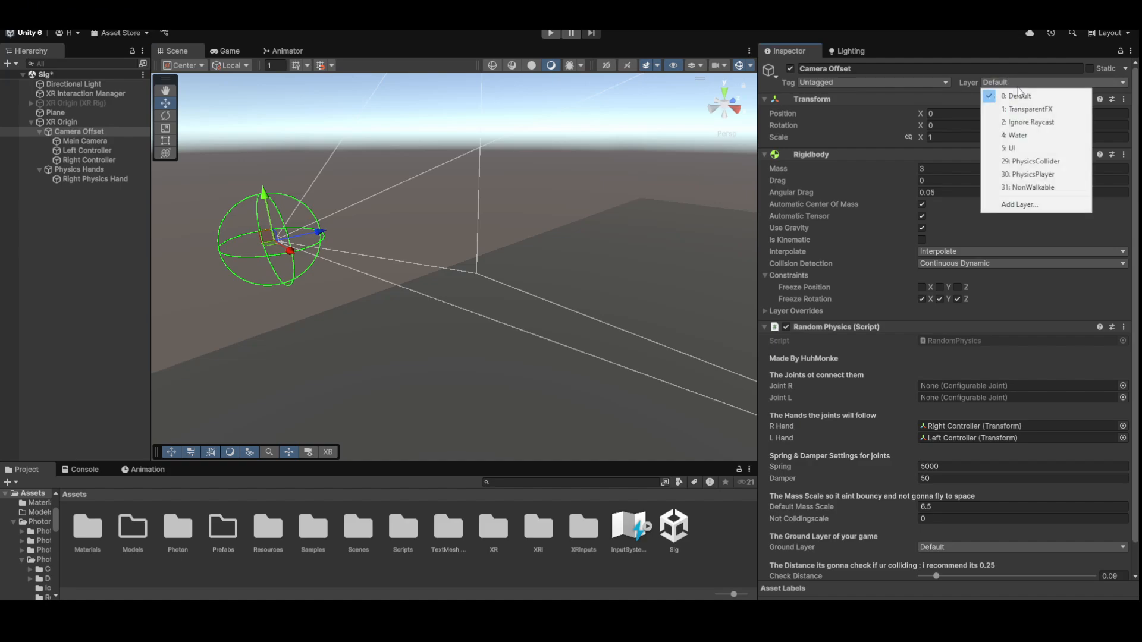
left_click(1011, 205)
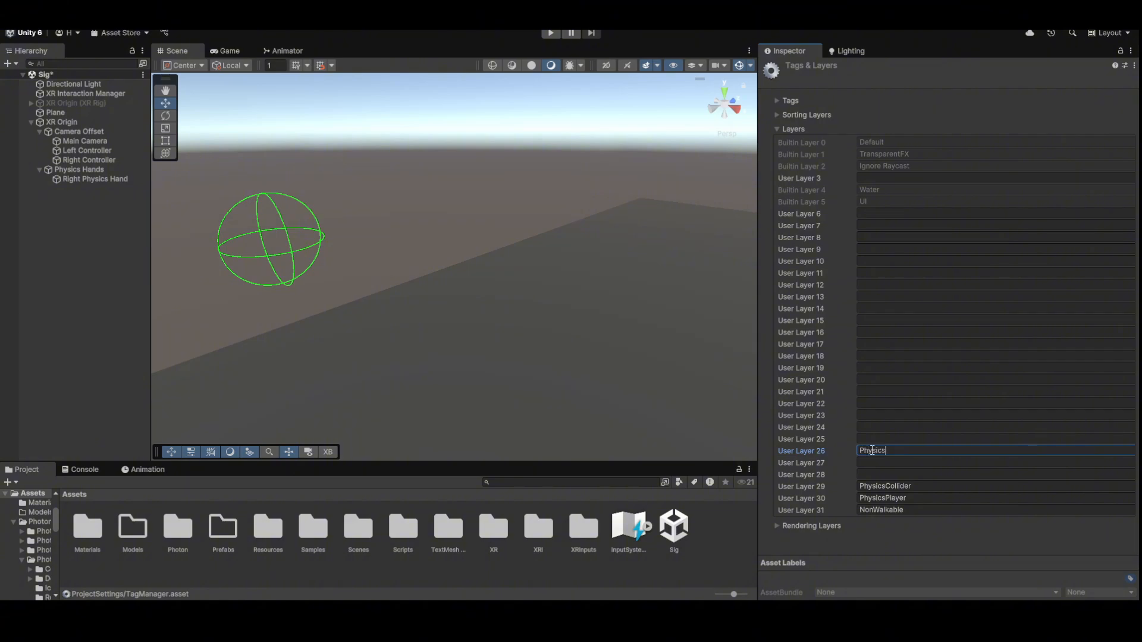
key("ctrl+a")
key("BackSpace")
type("Player")
key("ctrl+a")
key("BackSpace")
type("B o")
- Uncheck Body–Body in the Physics Layer Collision Matrix, save the scene, and close Project Settings
left_click(30, 21)
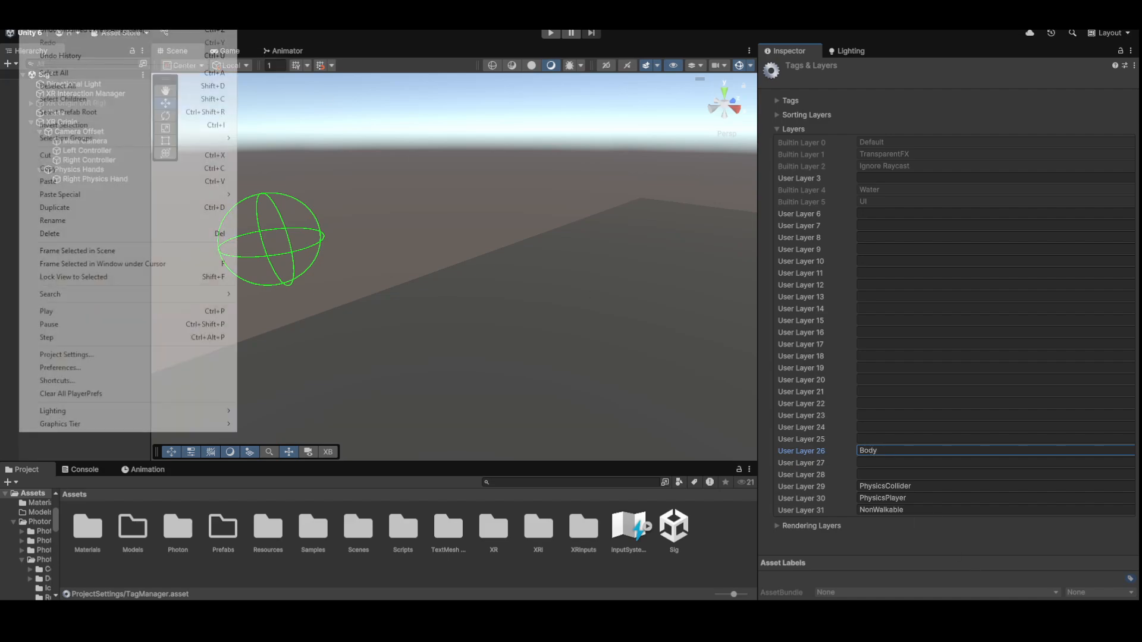
left_click(90, 355)
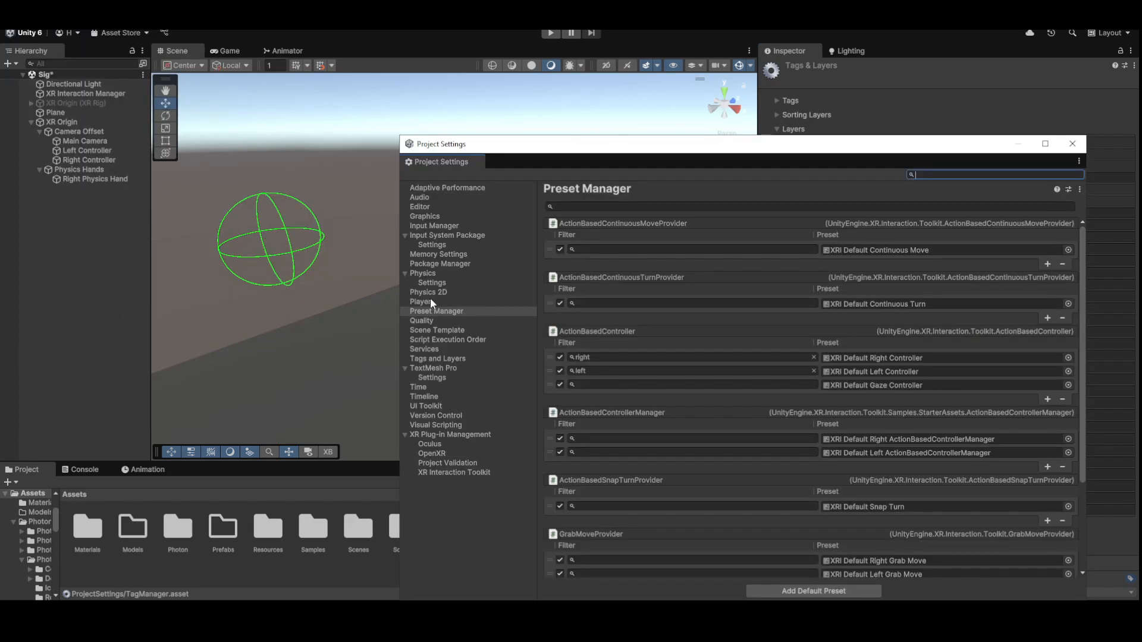
left_click(432, 283)
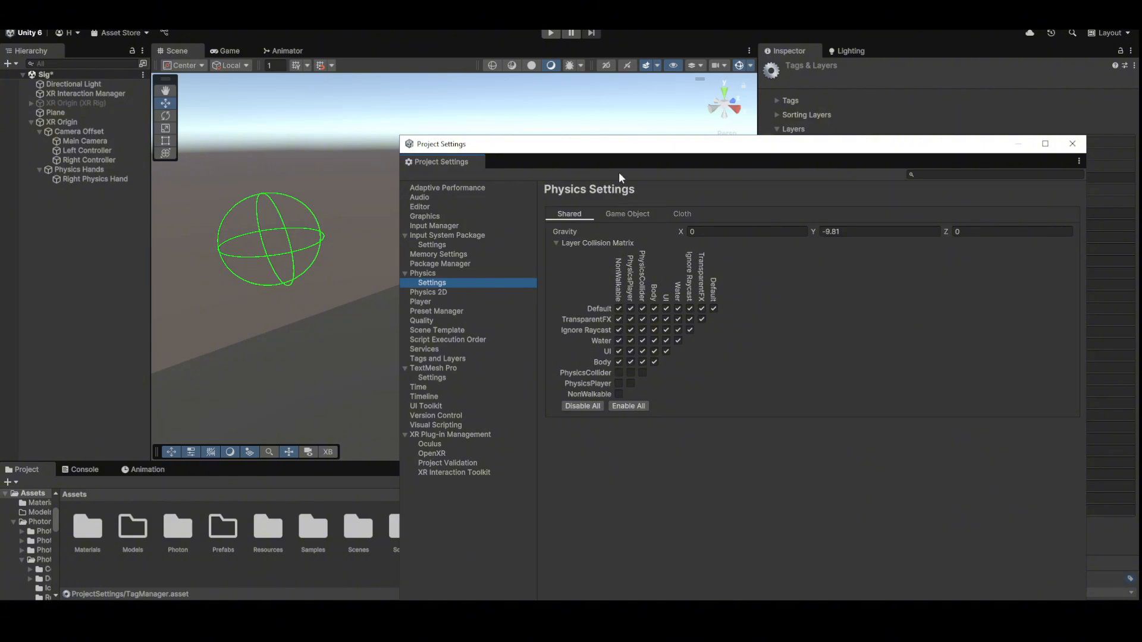
left_click_drag(619, 173, 370, 142)
left_click(379, 212)
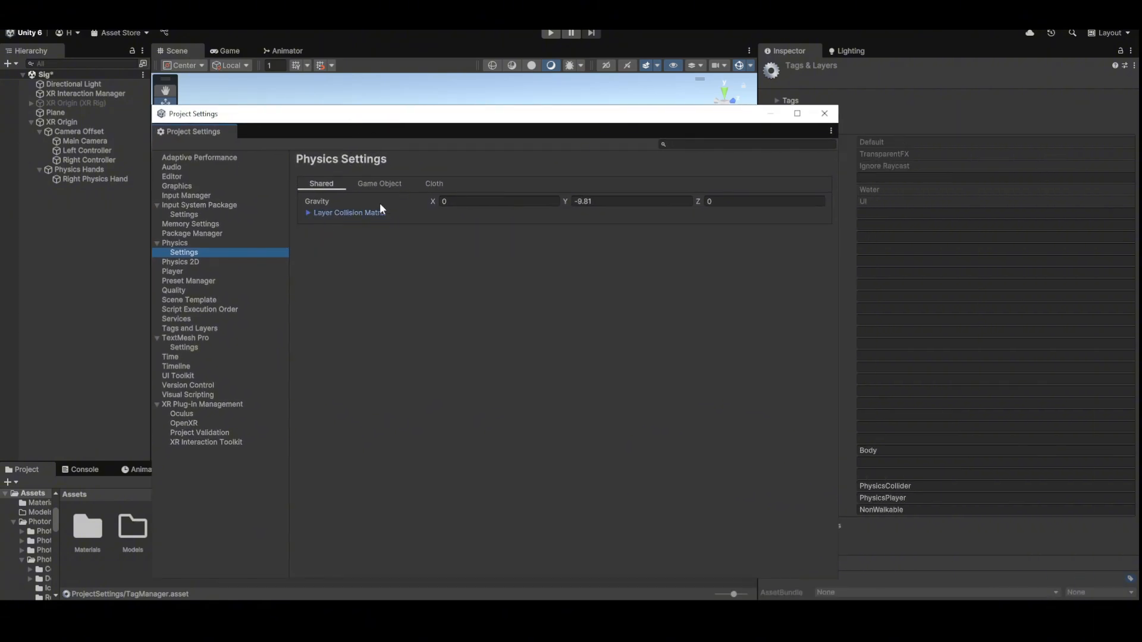
left_click(317, 213)
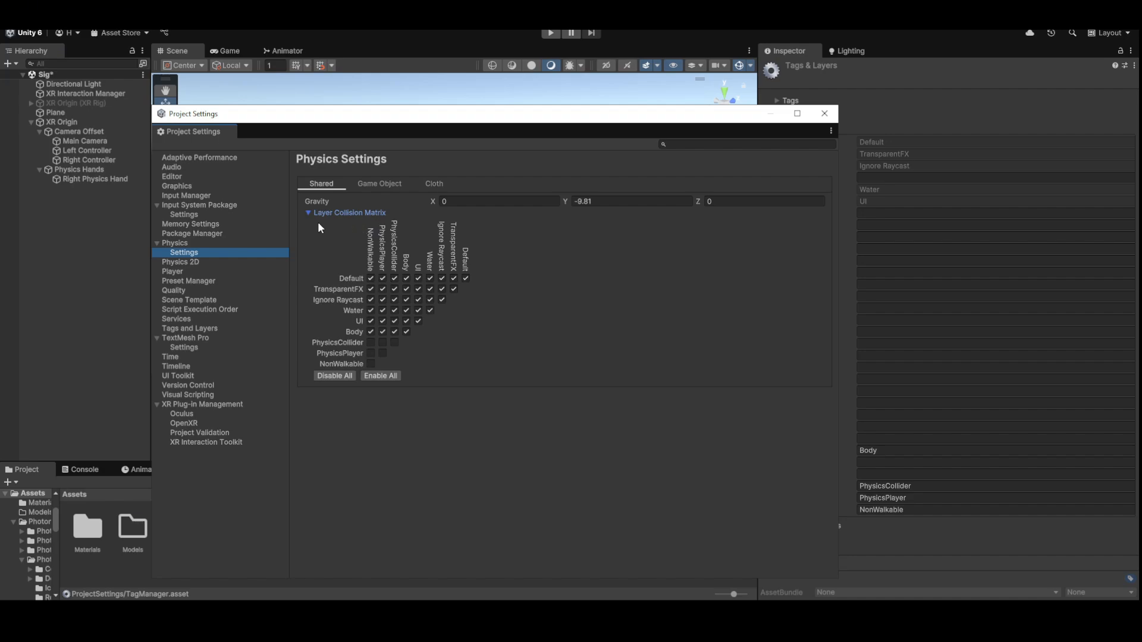
key("ctrl+s")
left_click(405, 331)
left_click(827, 116)
- Put XR Origin on the Body layer and apply it to all its children
left_click(78, 121)
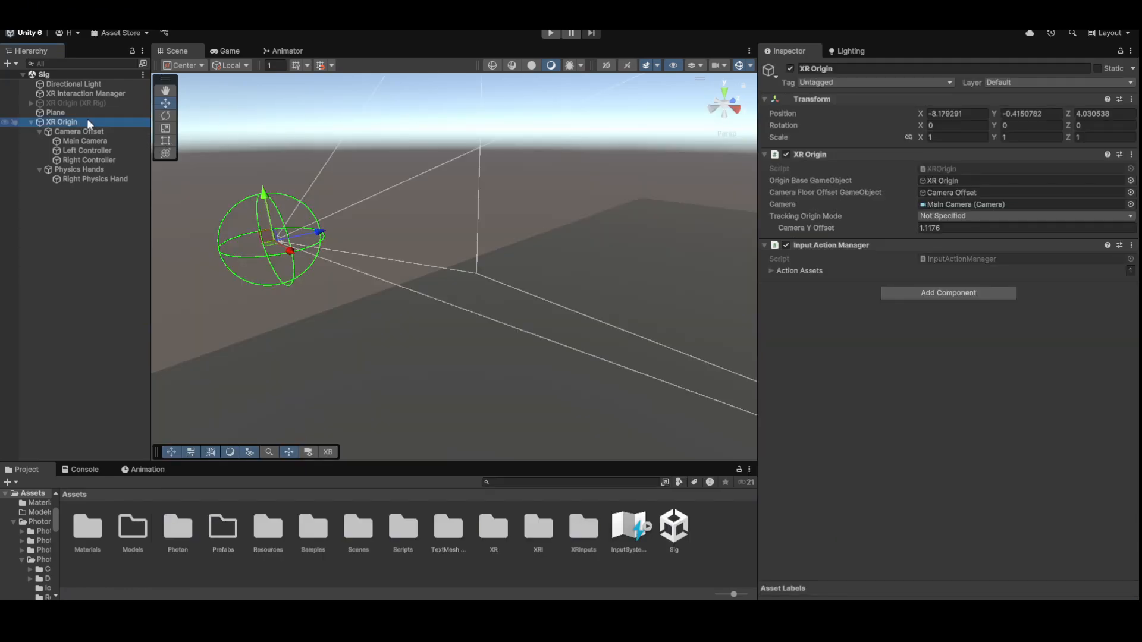
left_click(1014, 82)
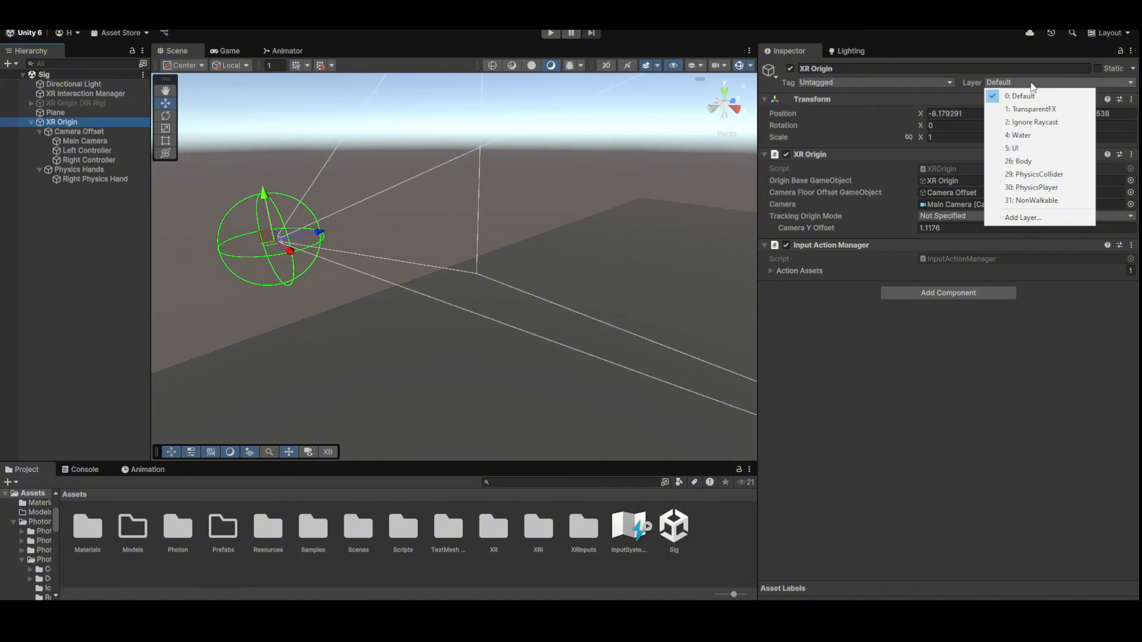
left_click(1045, 164)
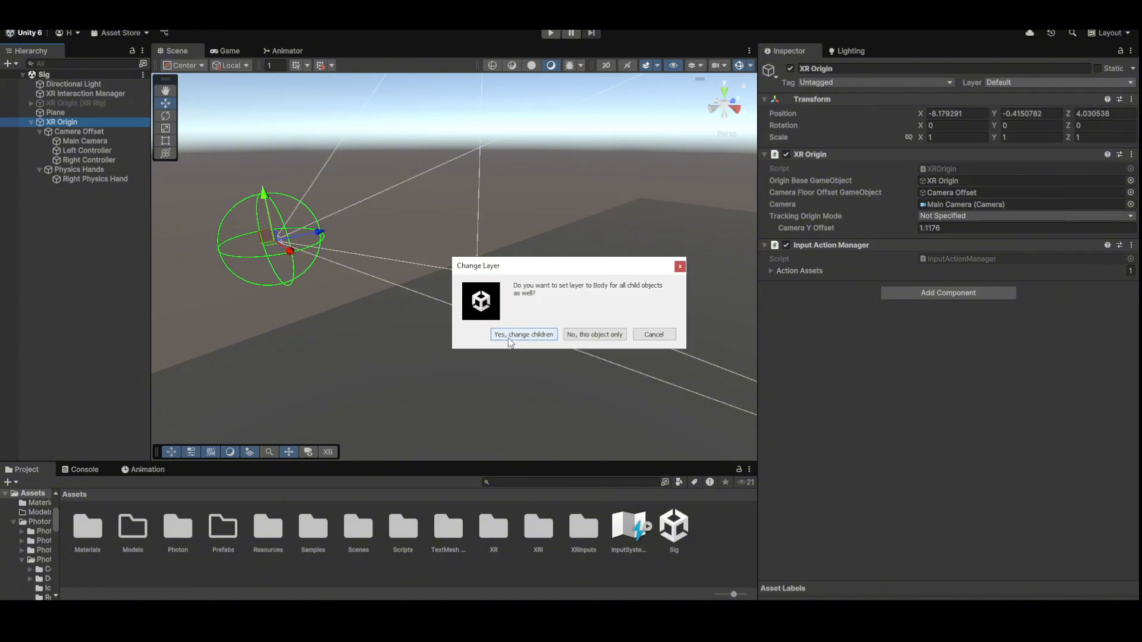
left_click(497, 334)
- Verify both controllers, Main Camera and Camera Offset now show the Body layer
left_click(89, 160)
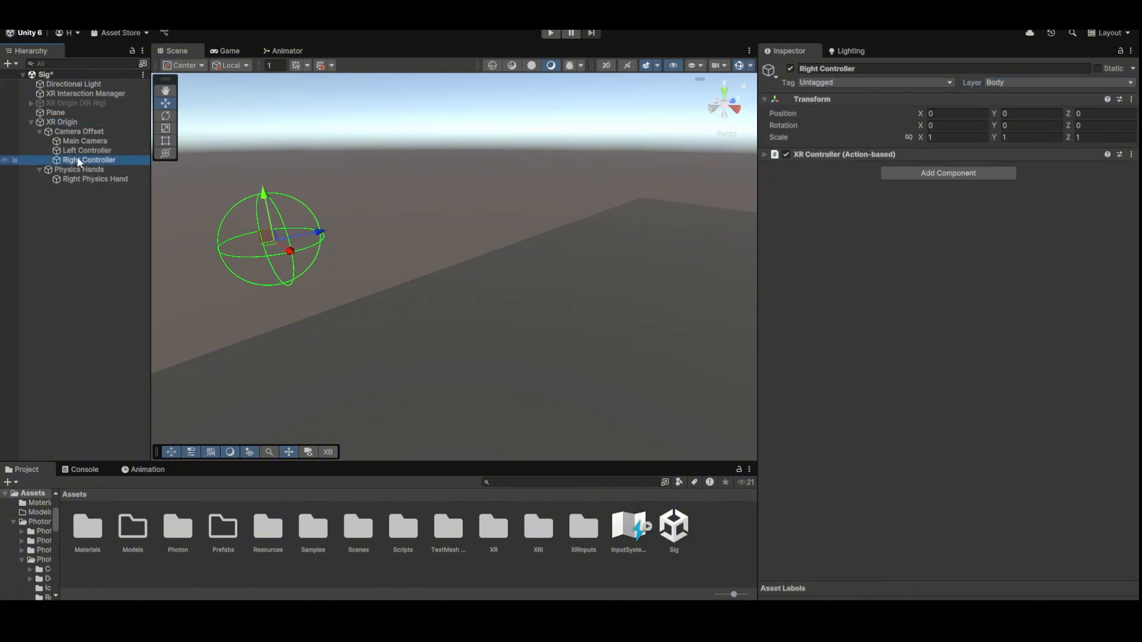
left_click(83, 150)
left_click(84, 141)
scroll(800, 240, "down", 3)
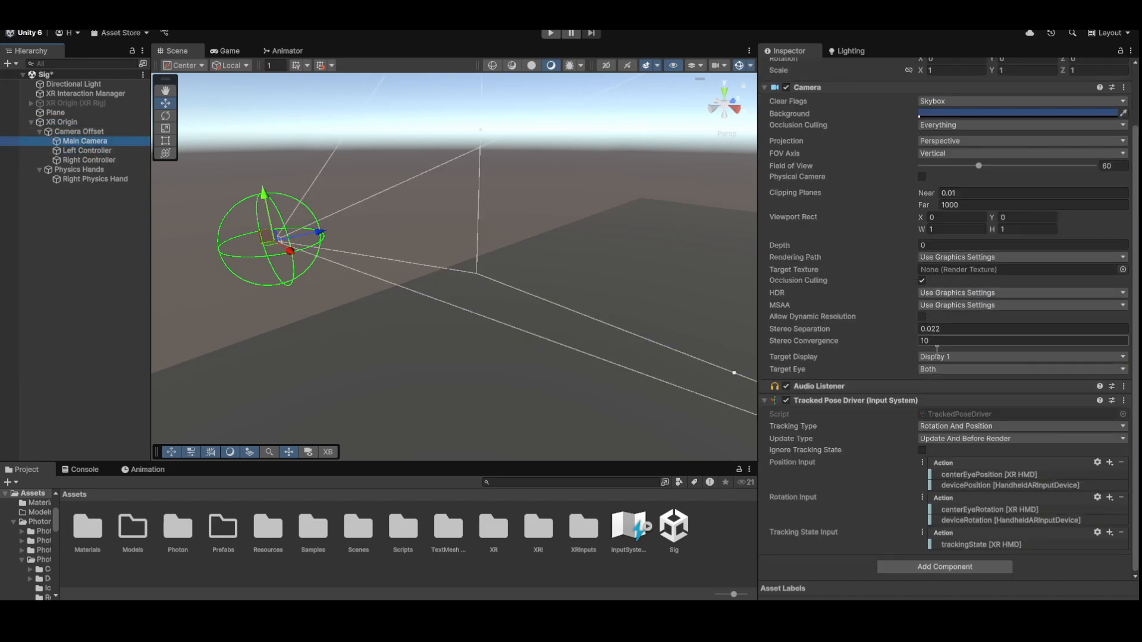
left_click(79, 132)
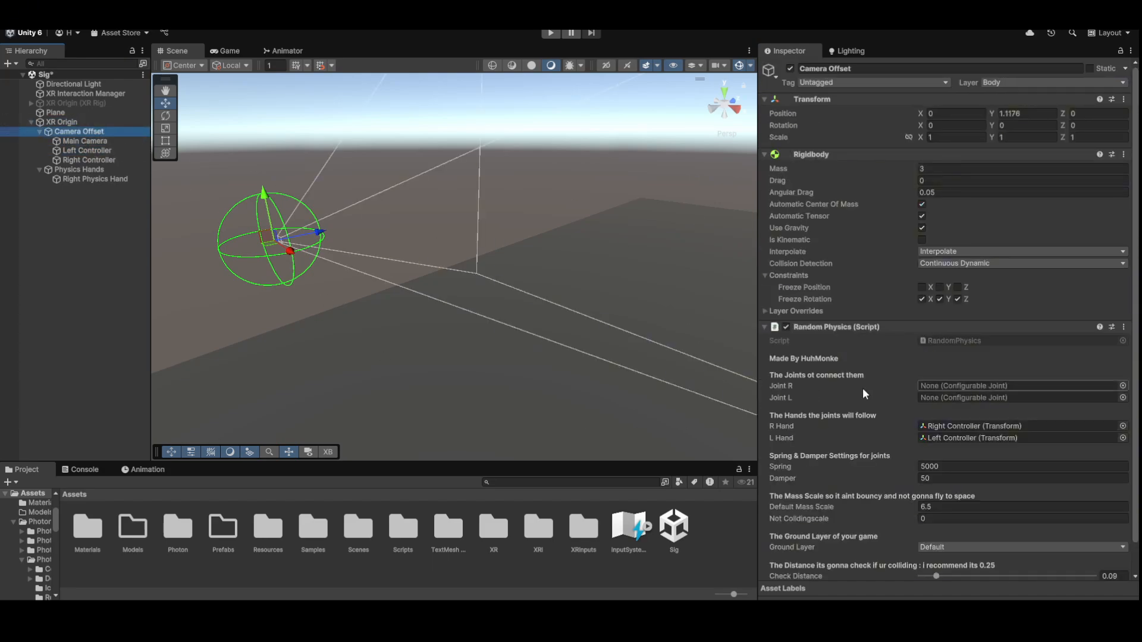
scroll(863, 388, "down", 2)
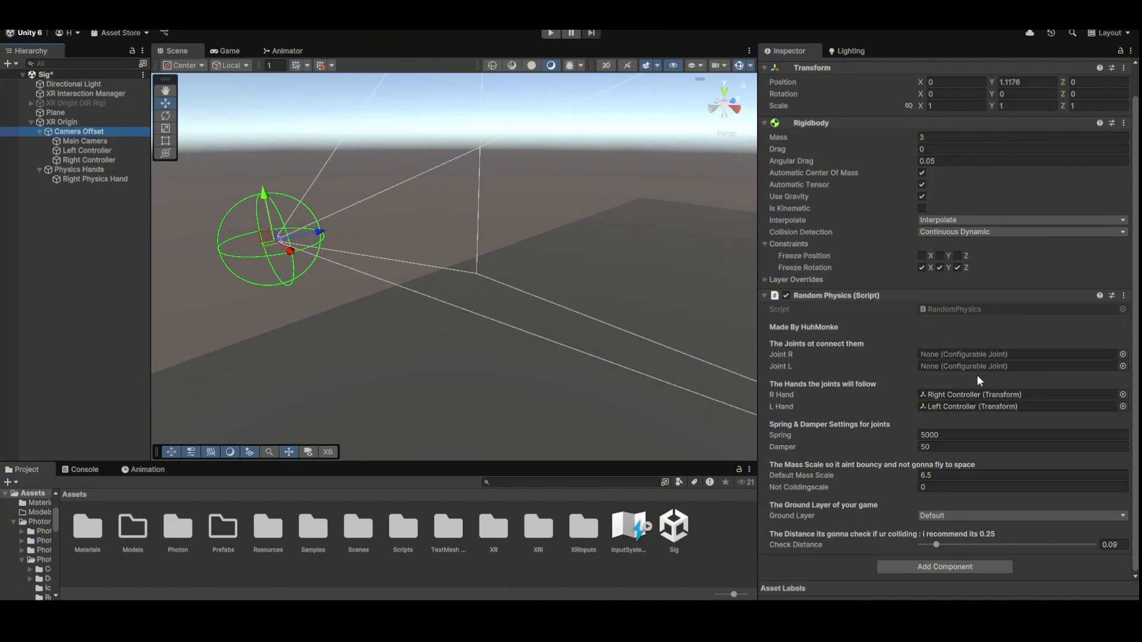
- Link the Right Physics Hand's joint to Camera Offset, then rename Camera Offset to 'GorillaPlayer'
left_click(92, 177)
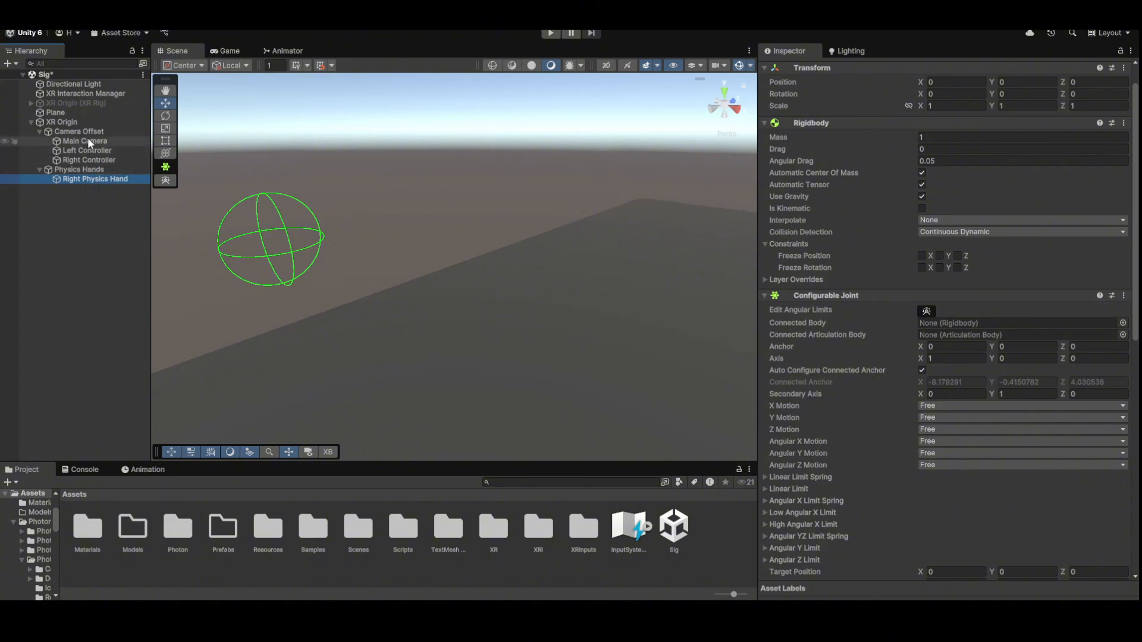
left_click_drag(83, 132, 951, 323)
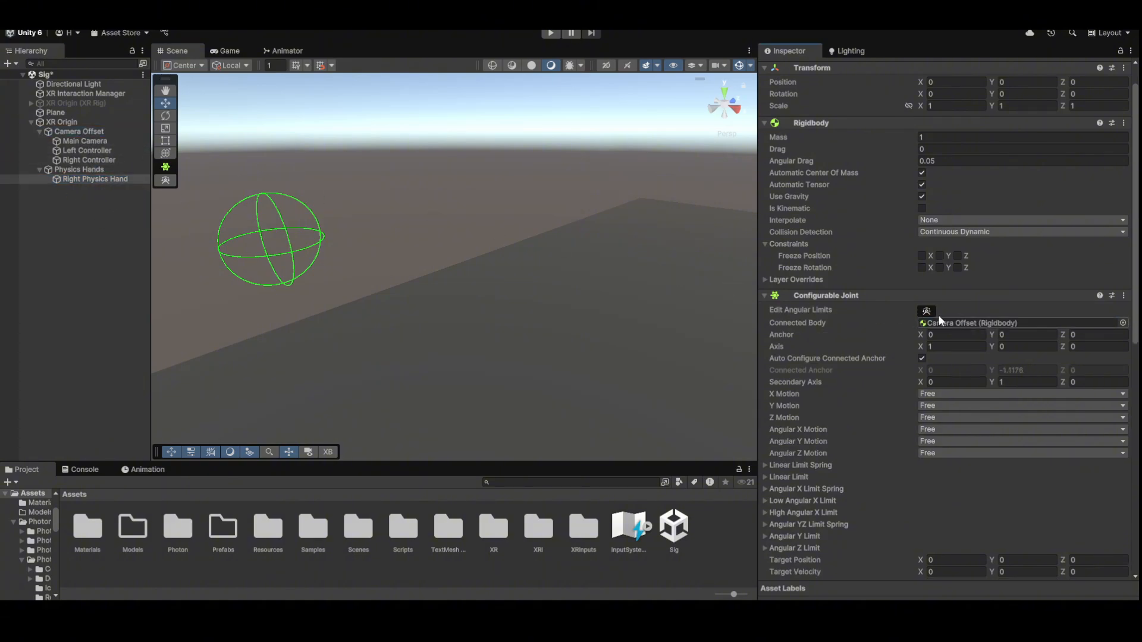
left_click(99, 134)
key("F2")
type("Goril")
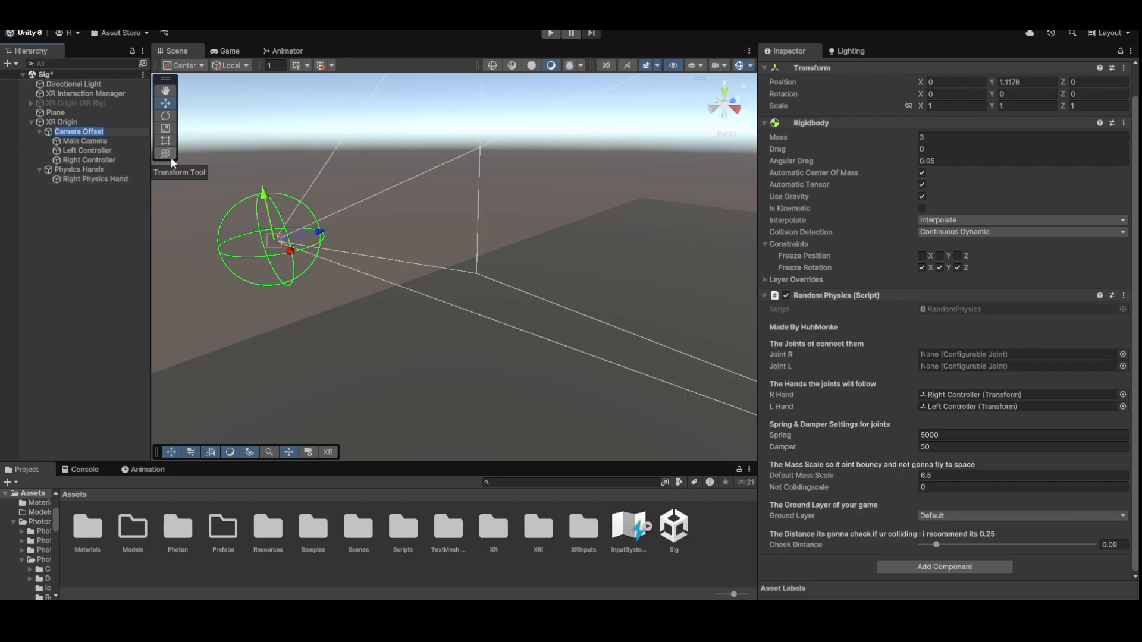
type("laPlayer")
key("Return")
key("f")
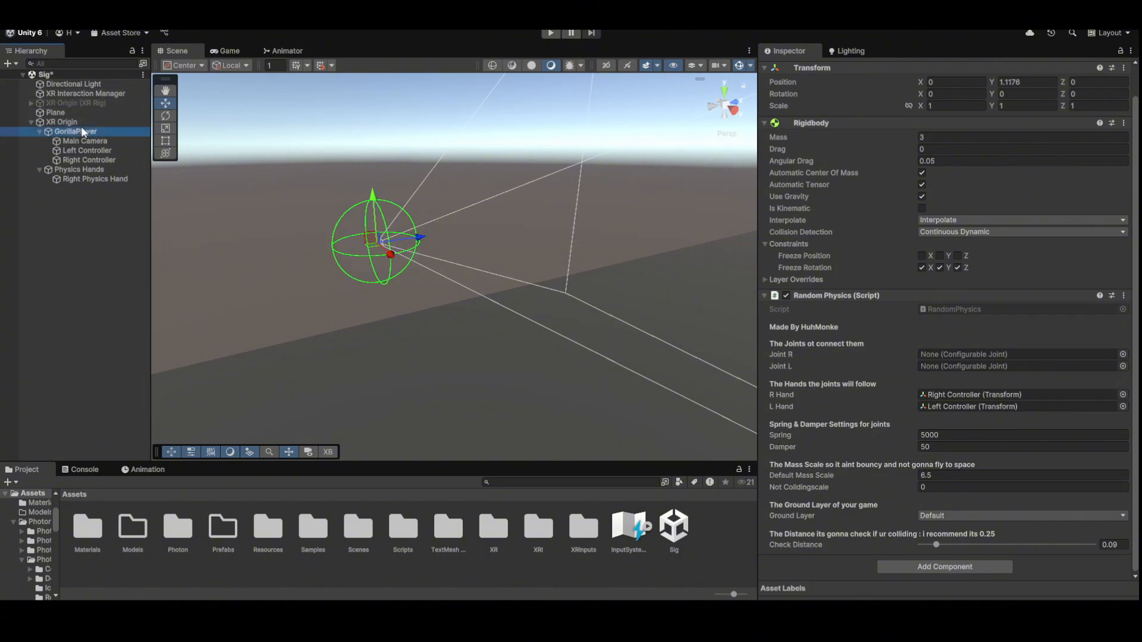
- Rename 'GorillaPlayer' back to 'Camera Offset' and reselect the Right Physics Hand
left_click(100, 132)
type("Ca")
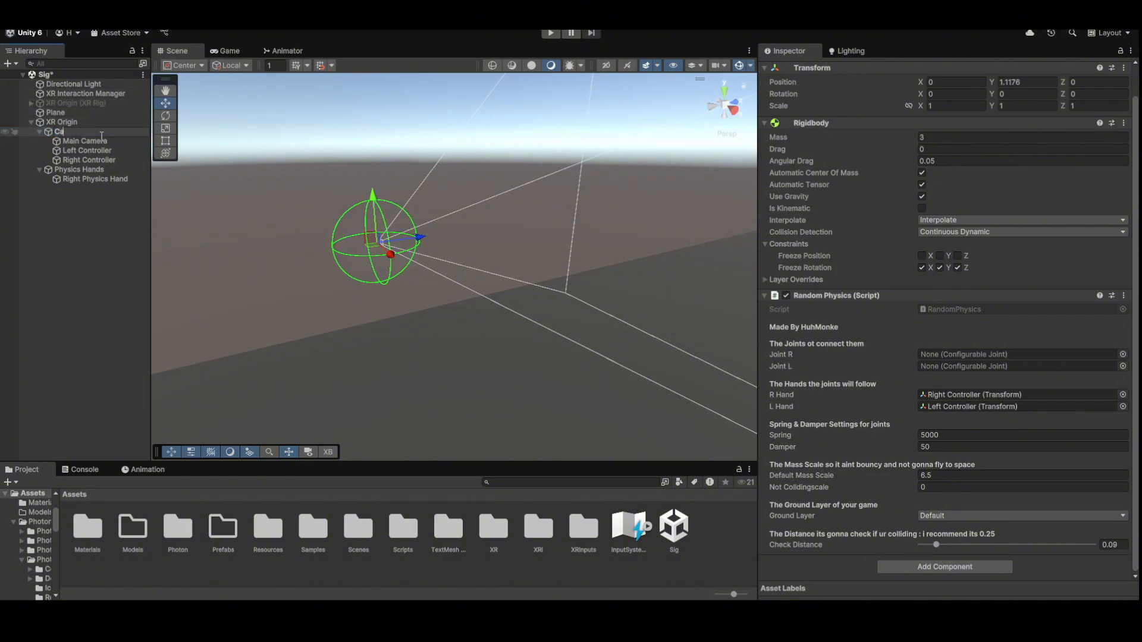
type("mera Offset")
key("Return")
left_click(92, 179)
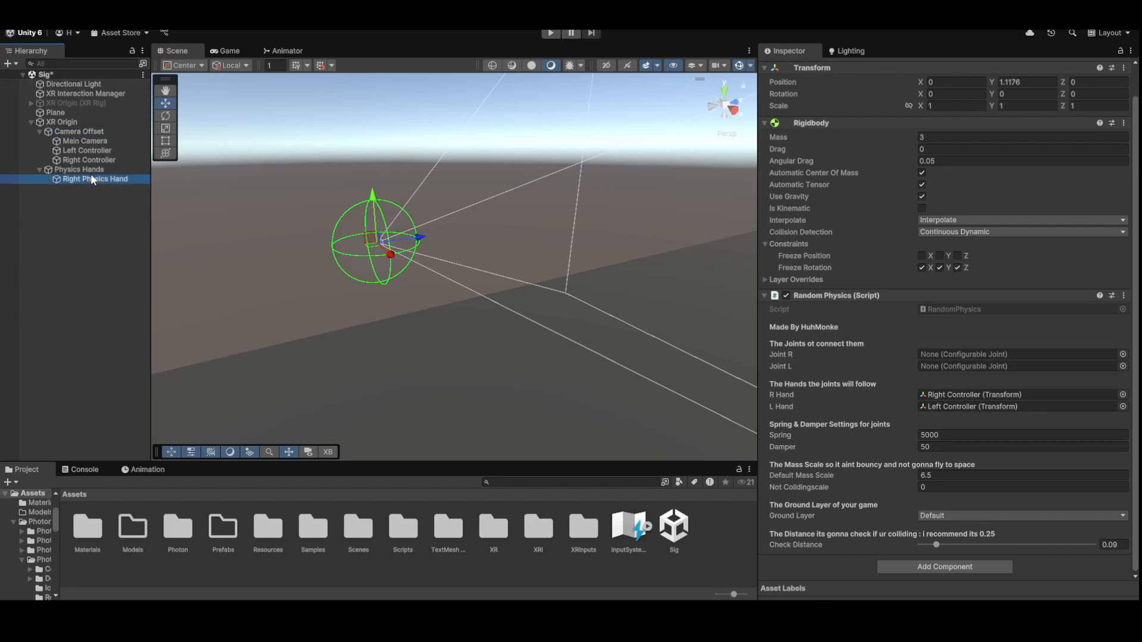
scroll(871, 386, "down", 4)
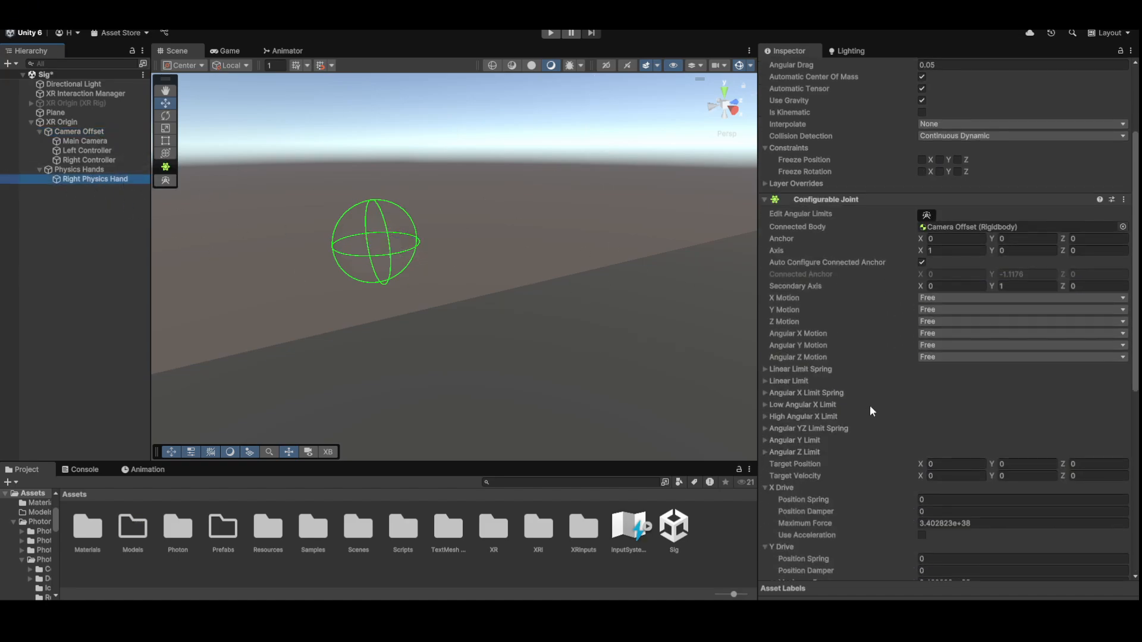
scroll(875, 440, "down", 3)
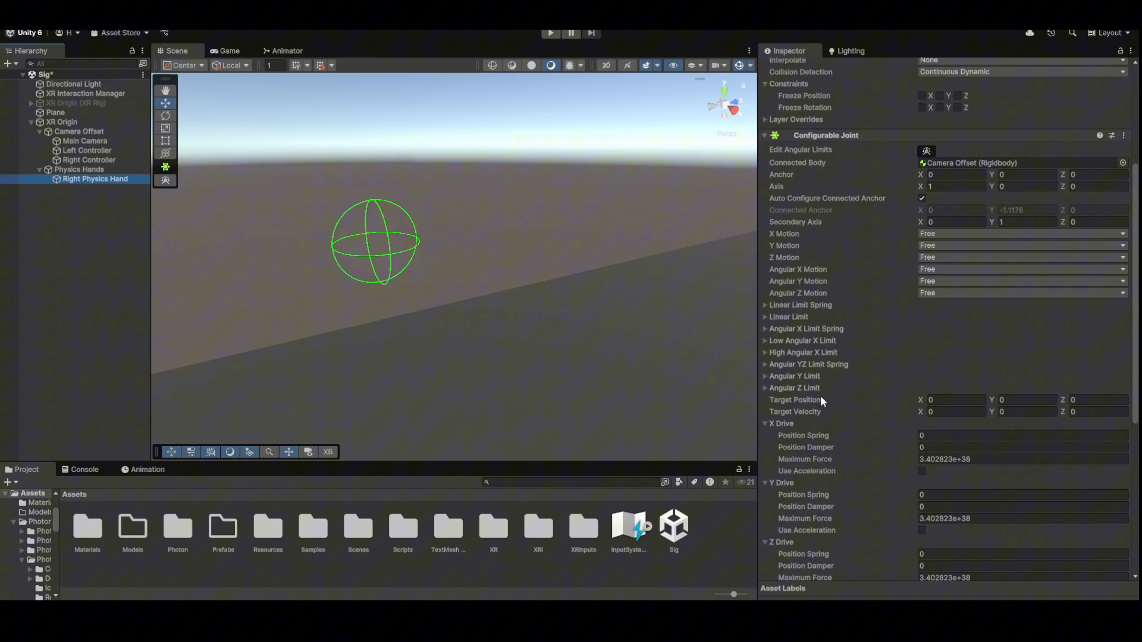
- Set the X Drive to position spring 5000 and damper 50
left_click(787, 424)
left_click(781, 436)
left_click(777, 447)
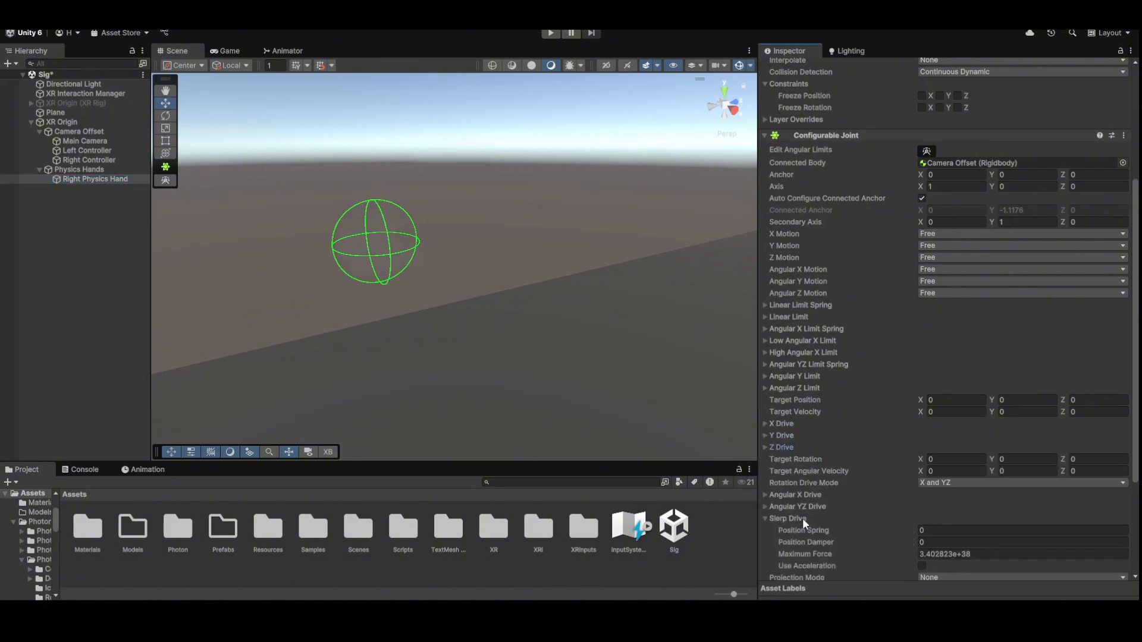
left_click(790, 519)
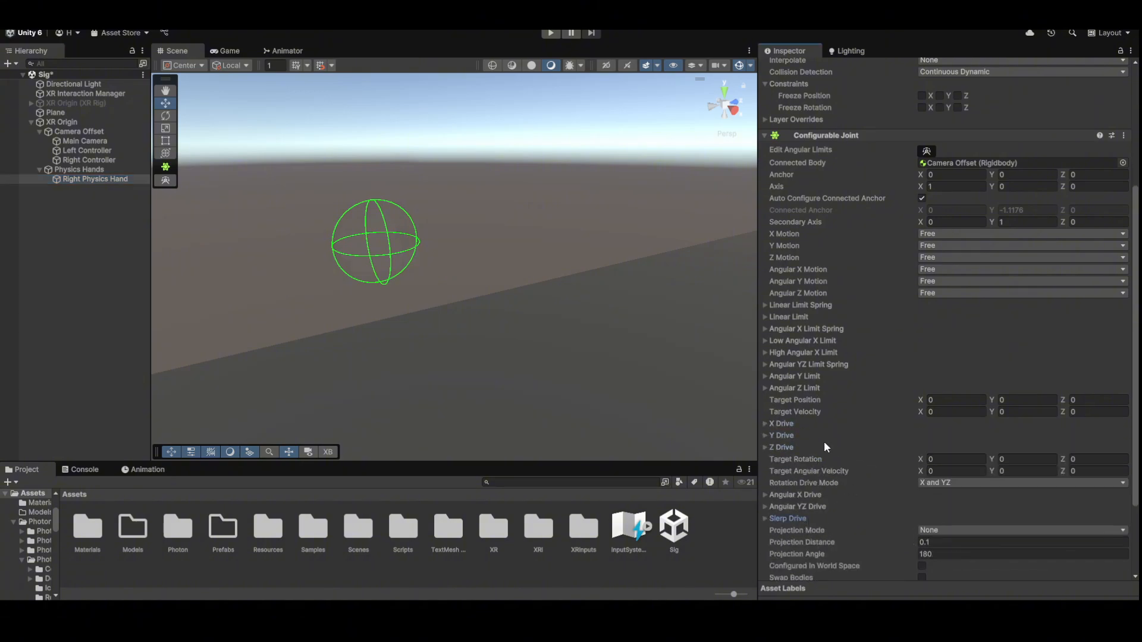
left_click(784, 423)
left_click(945, 435)
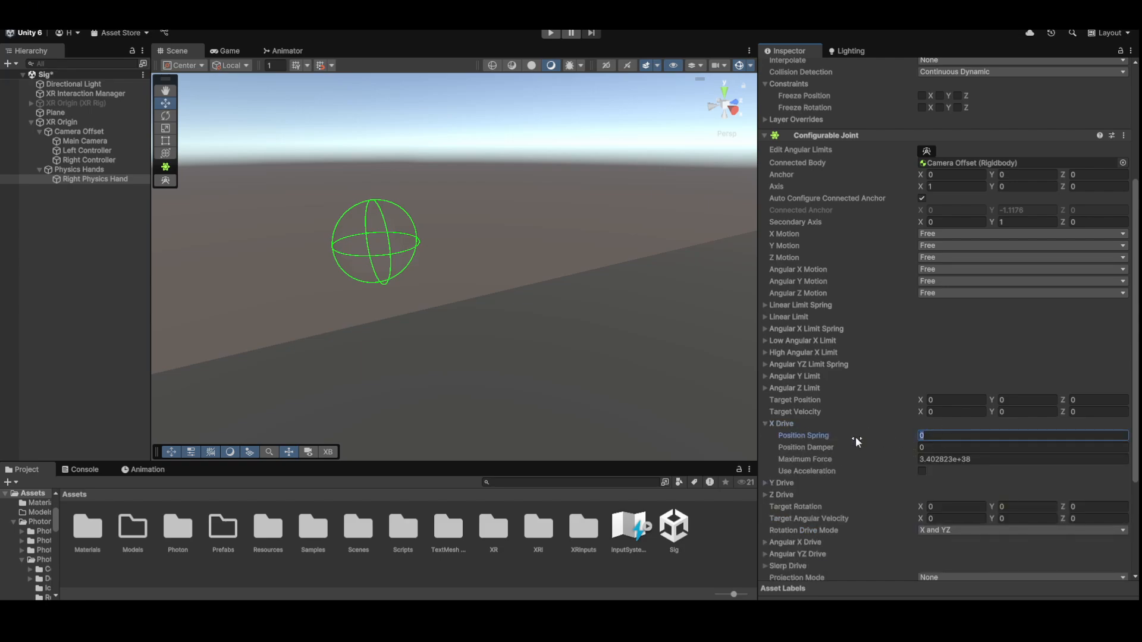
type("5000")
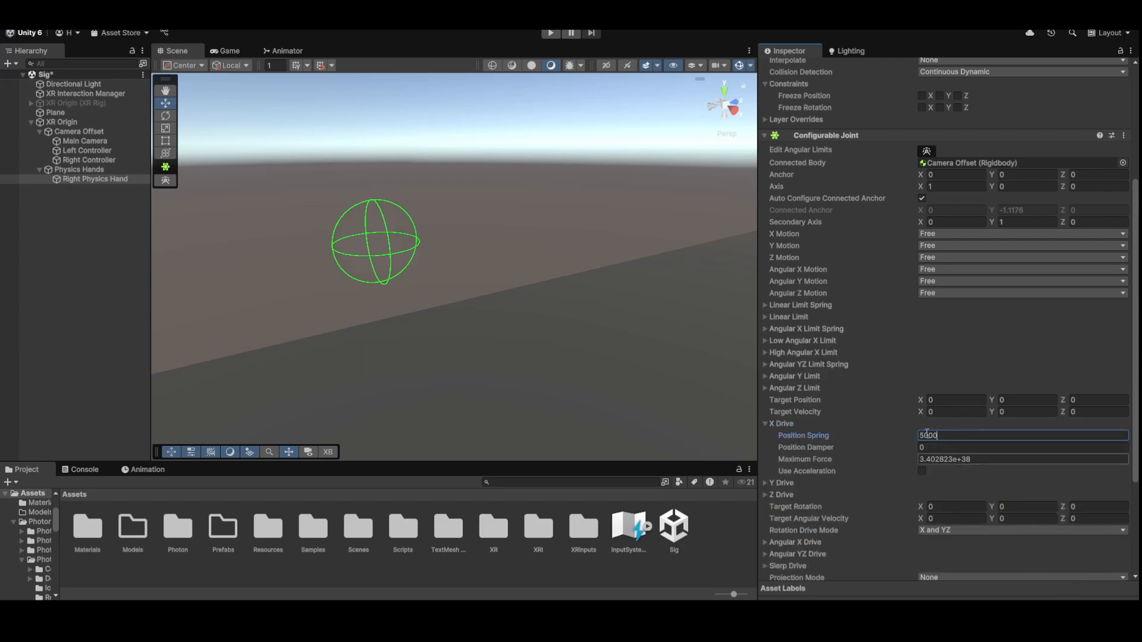
left_click(968, 445)
type("50")
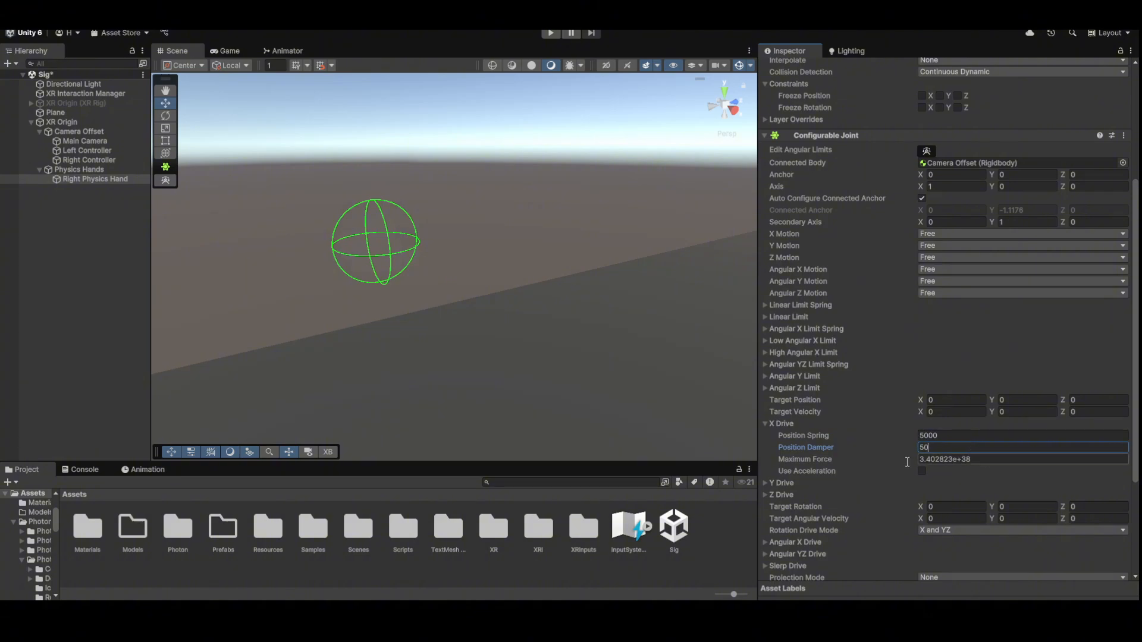
- Set the Y Drive to spring 5000 and damper 50, and edit the Z Drive fields
left_click(795, 494)
left_click(815, 481)
scroll(816, 481, "down", 1)
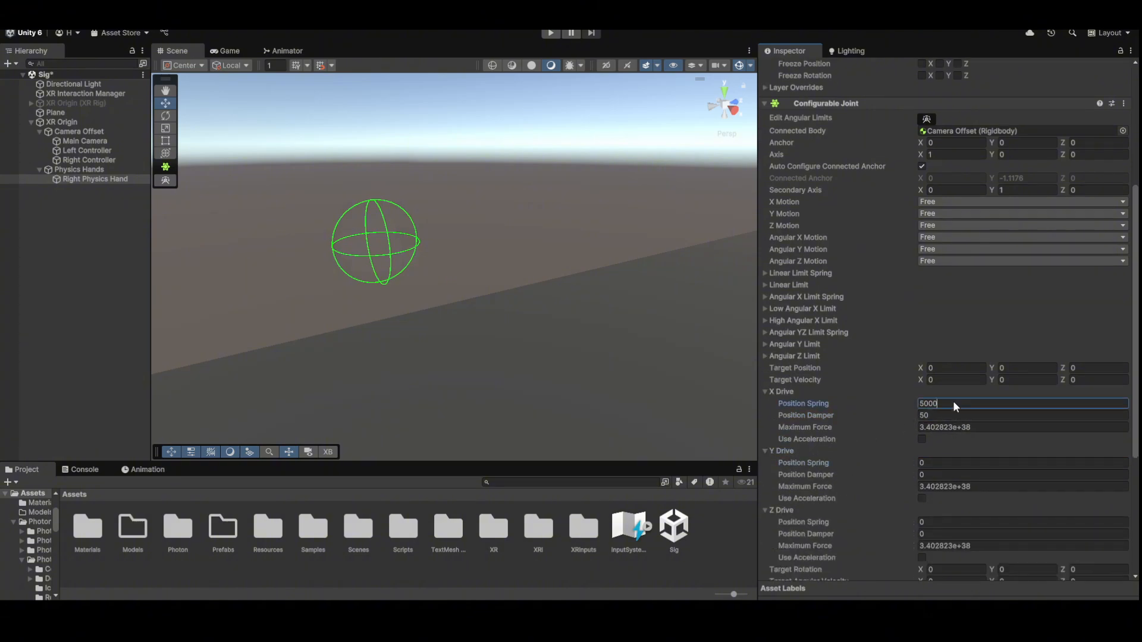
left_click(934, 464)
type("5000")
left_click(941, 476)
type("5")
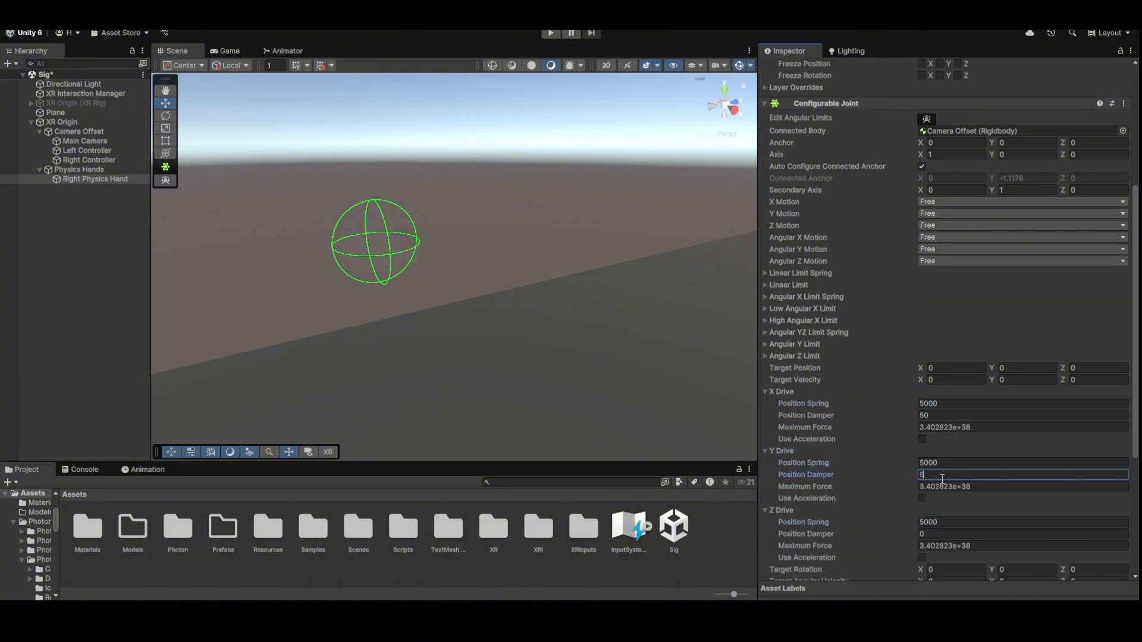
type("0")
left_click(946, 545)
left_click(946, 533)
type("50")
scroll(941, 483, "down", 4)
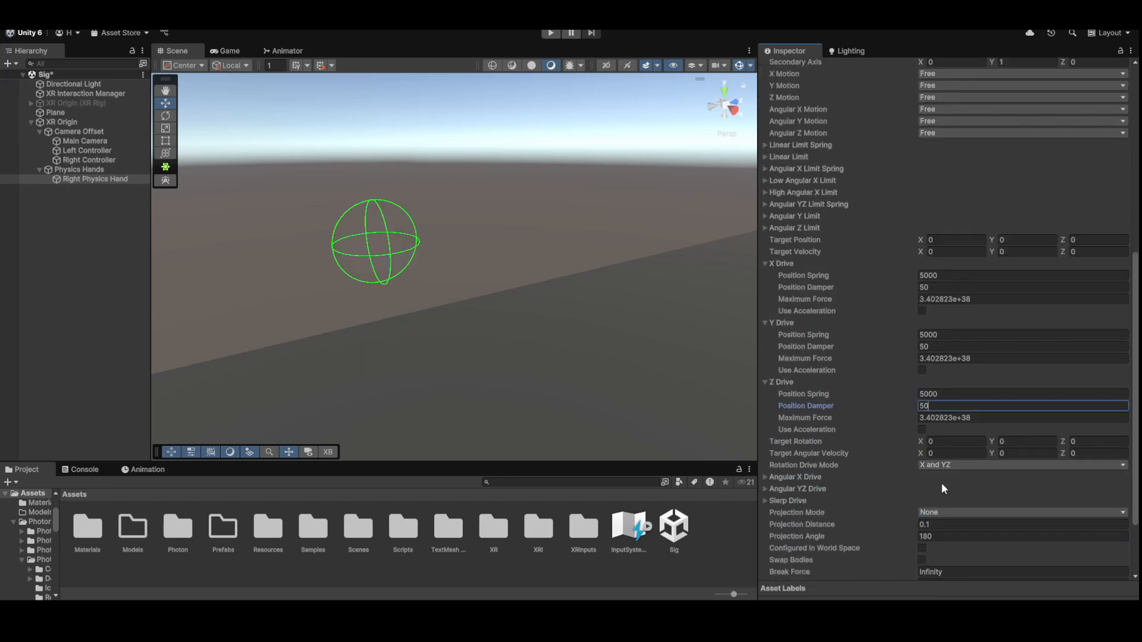
- Use Slerp rotation drive mode with spring 5000, damper 50, enable Swap Bodies, set Mass Scale 6.5
left_click(951, 466)
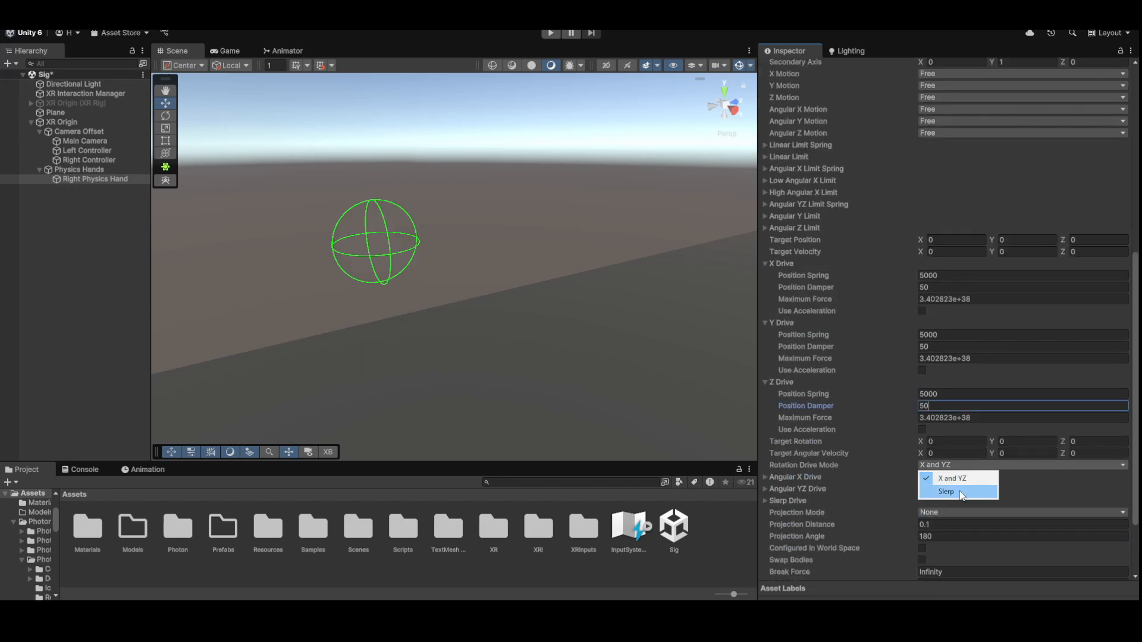
left_click(939, 494)
left_click(798, 501)
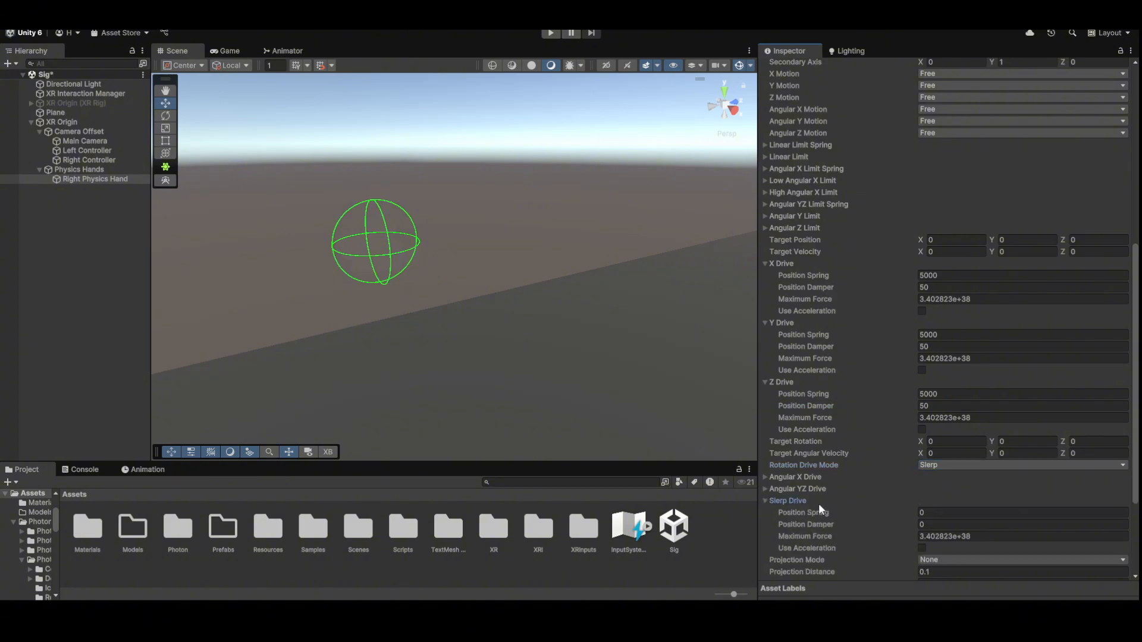
left_click(952, 512)
key("Tab")
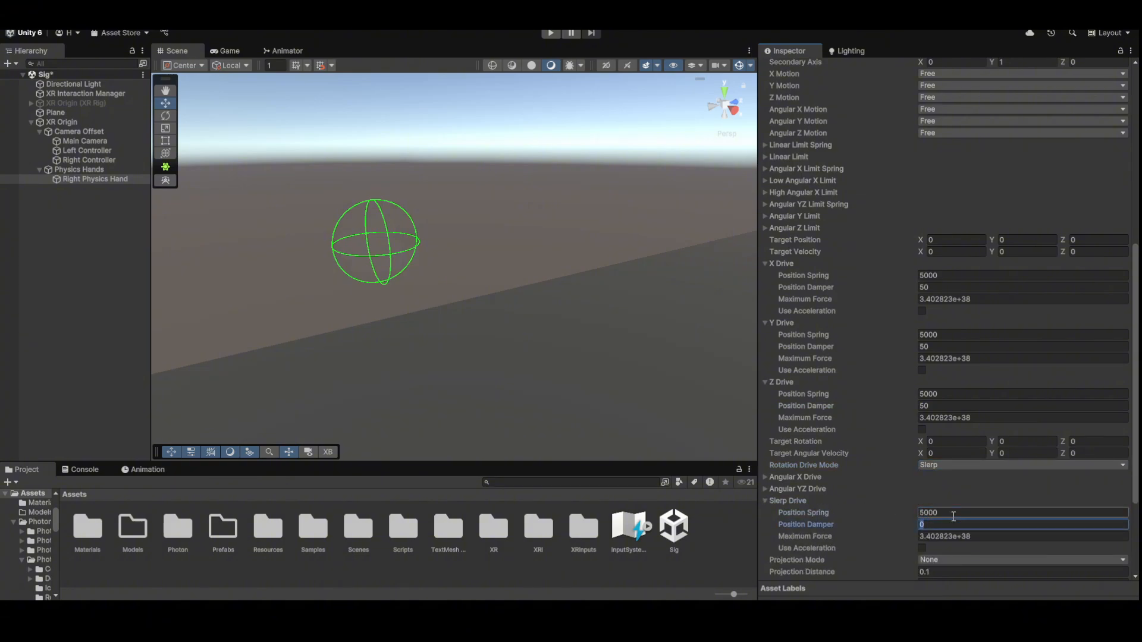
type("50")
scroll(912, 531, "down", 4)
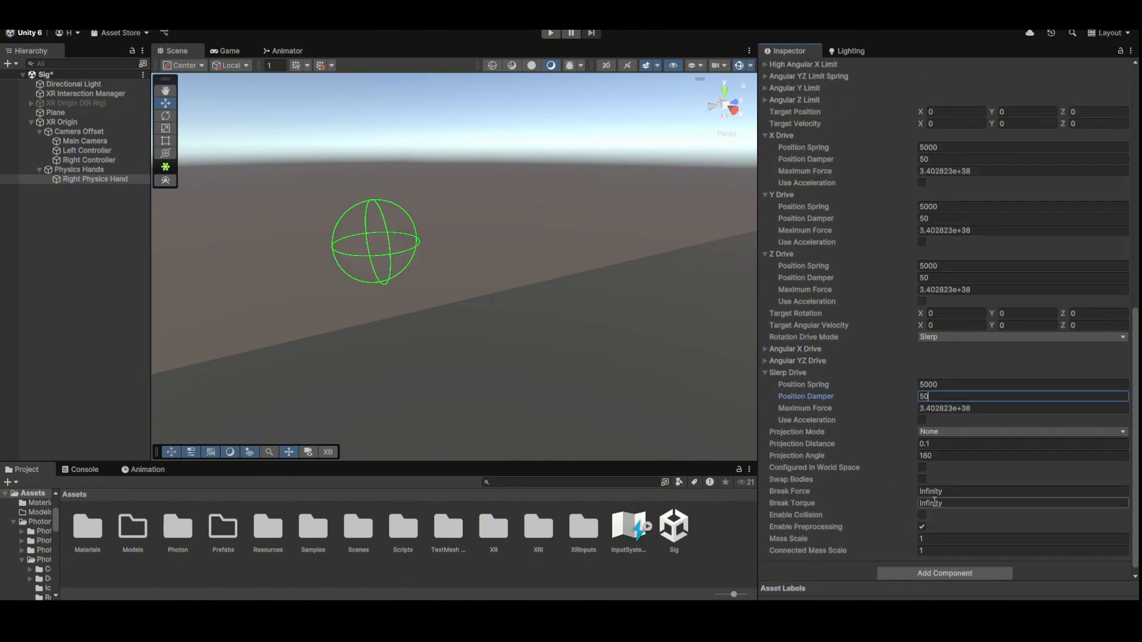
left_click(921, 479)
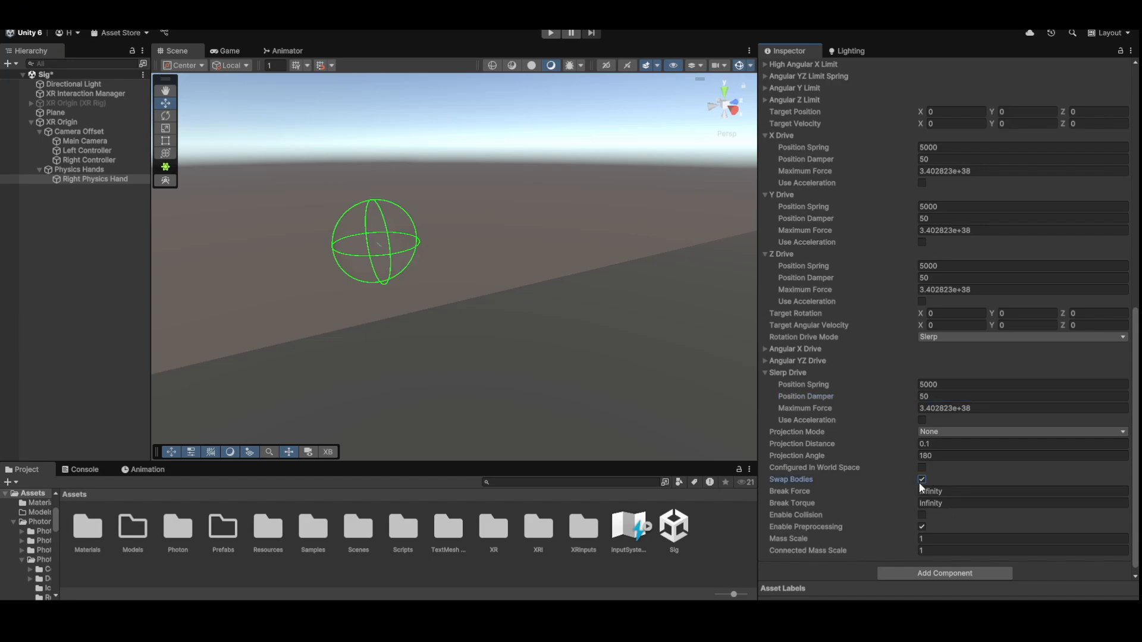
left_click(939, 539)
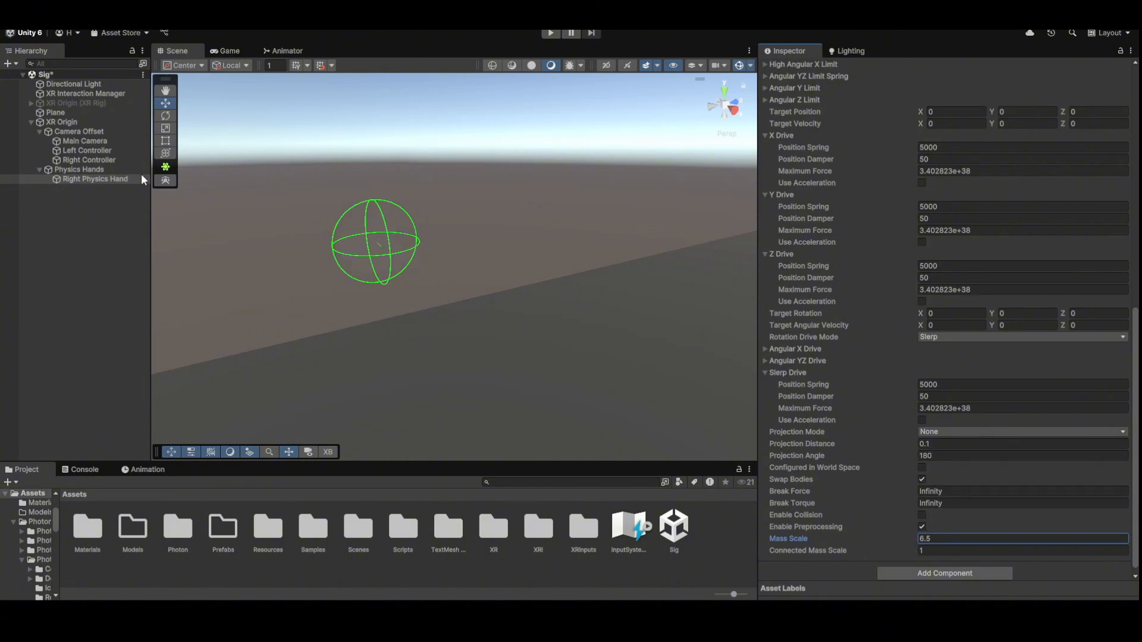
- Duplicate the Right Physics Hand with Ctrl+D and rename the copy 'Left Physics Hand'
left_click(116, 178)
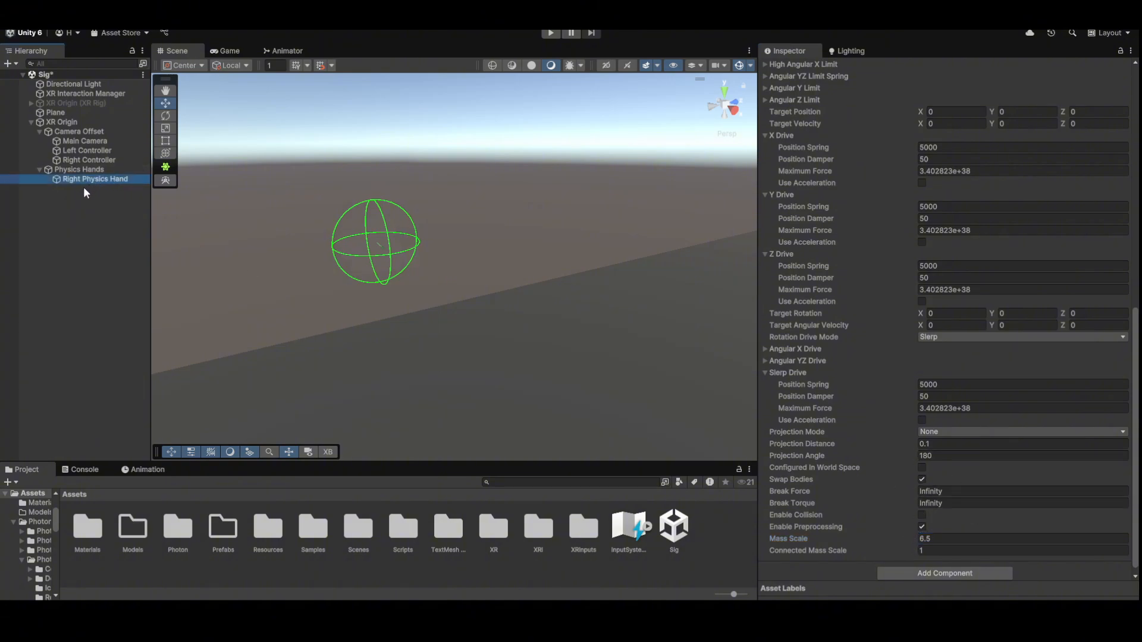
key("ctrl+d")
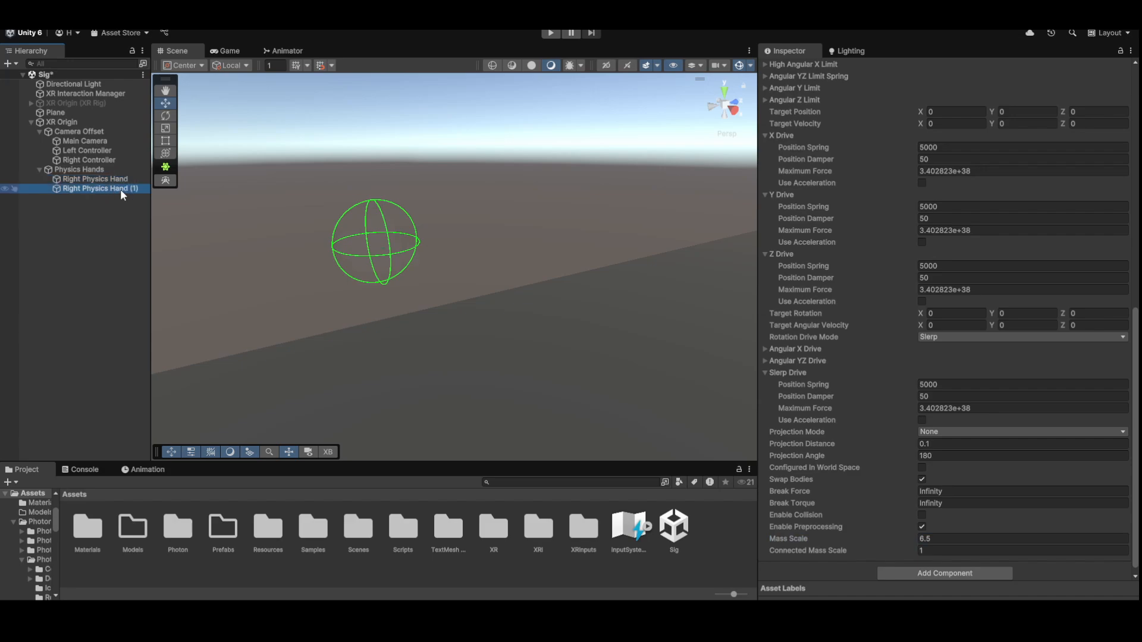
left_click(113, 189)
key("End")
key("BackSpace")
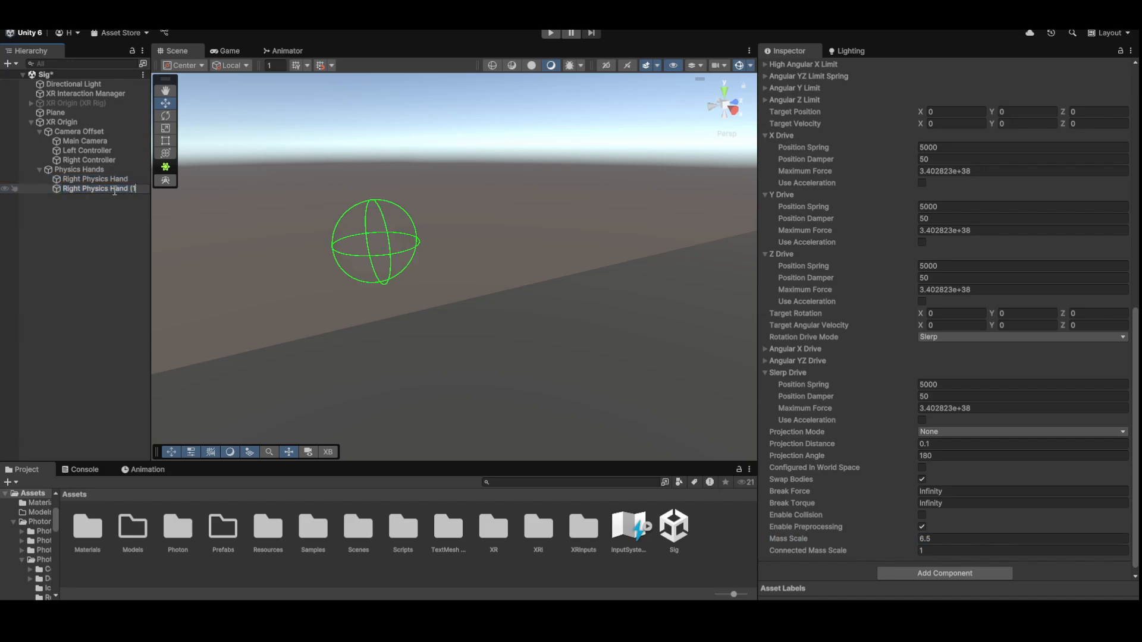
key("BackSpace")
key("BackSpace")
key("BackSpace")
key("BackSpace")
key("BackSpace")
key("BackSpace")
type("Left")
key("Return")
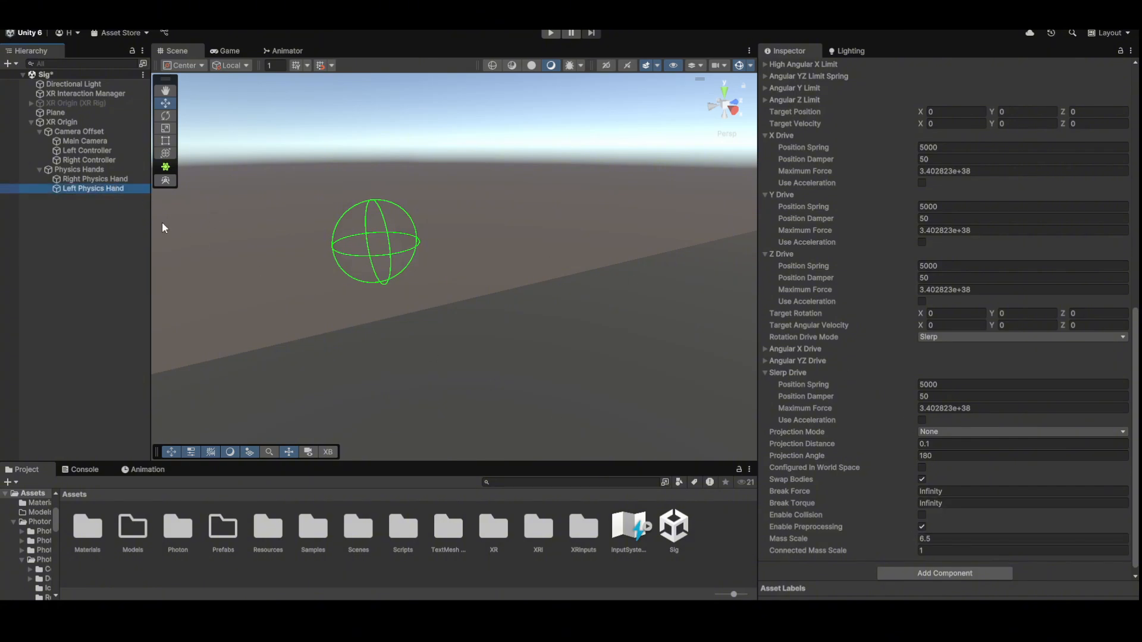
scroll(945, 413, "up", 15)
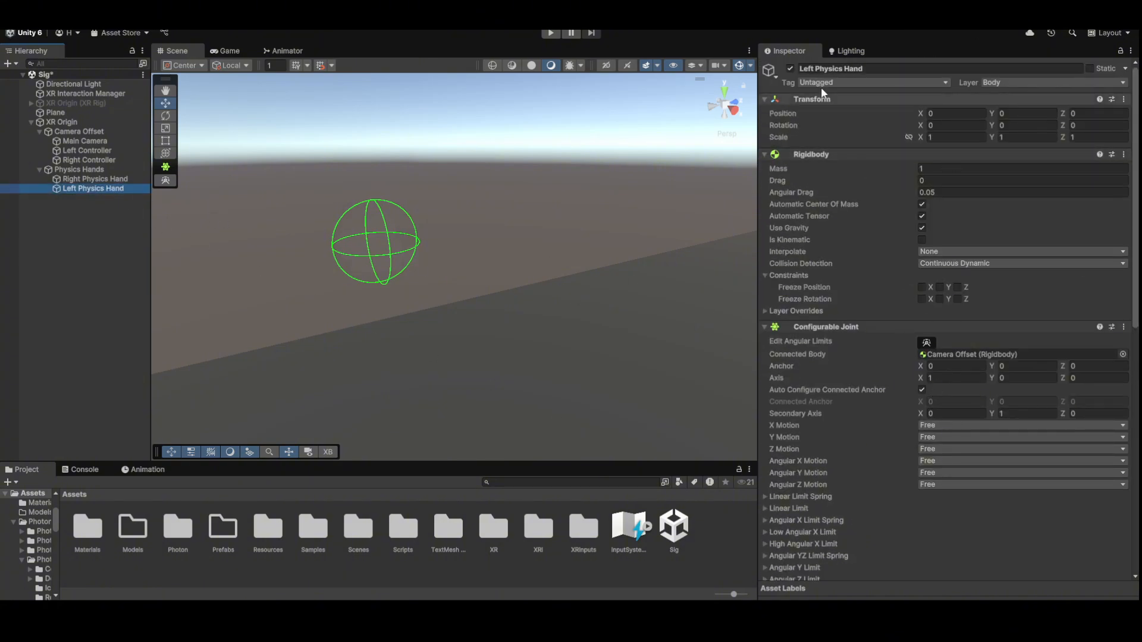
- Add a Sphere Collider with radius 0.06 to both physics hands
left_click(98, 179, "ctrl")
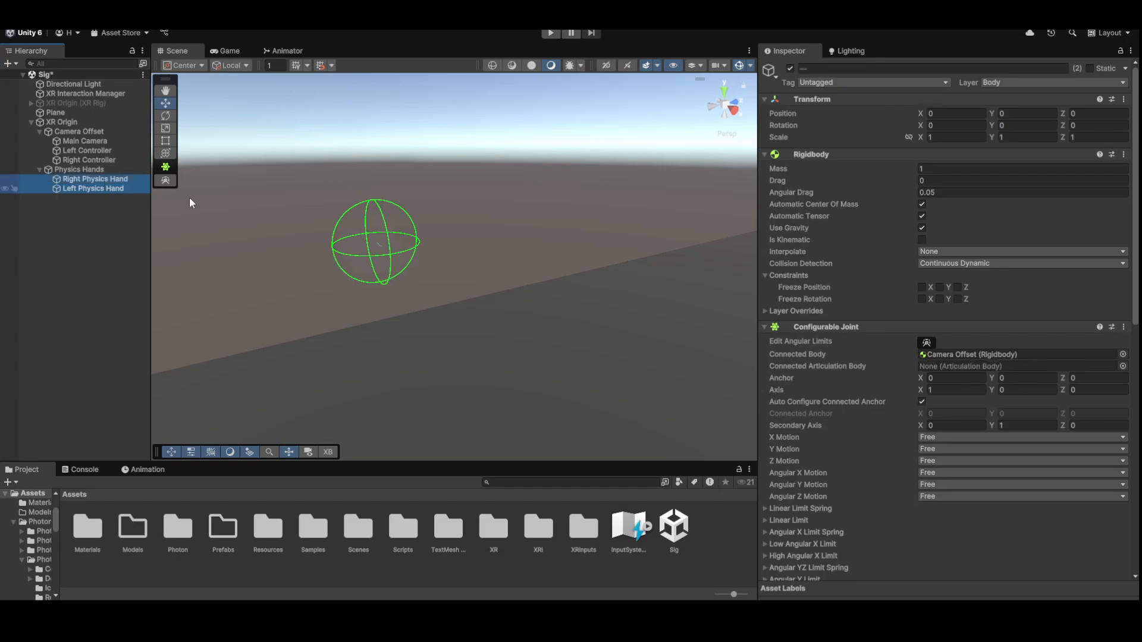
left_click(825, 327)
left_click(870, 154)
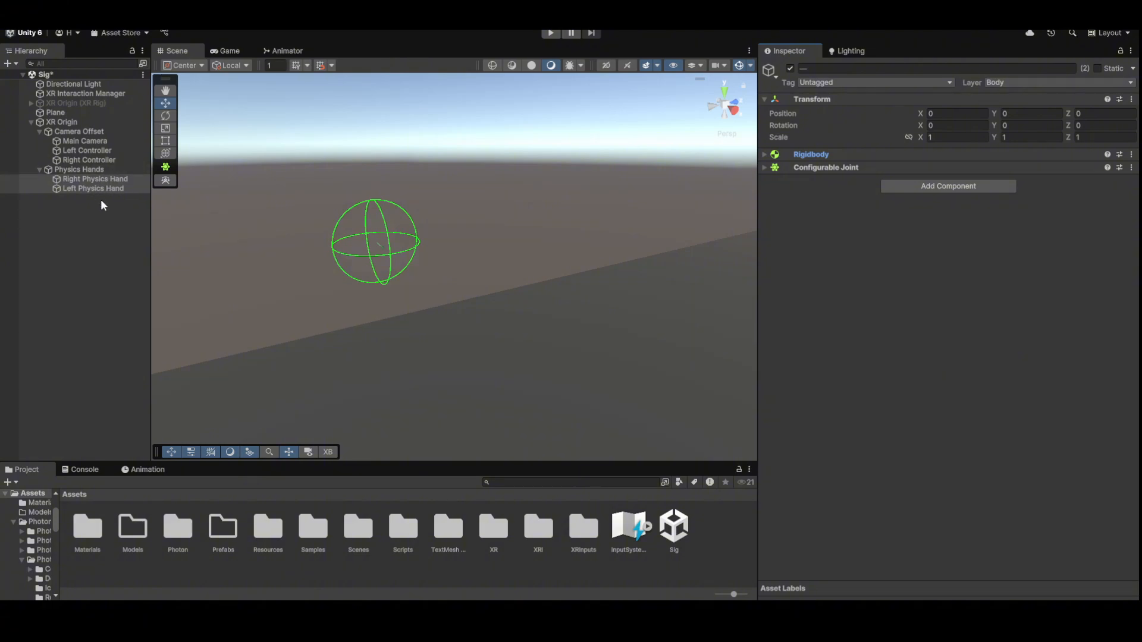
left_click(899, 182)
type("sphere")
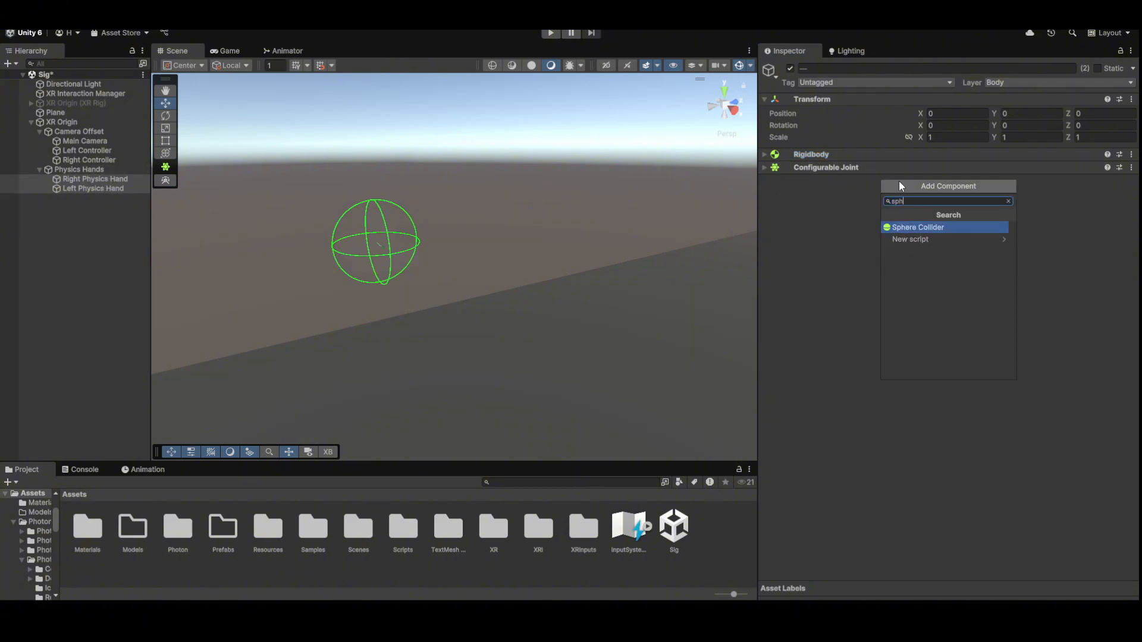
key("Return")
left_click(936, 257)
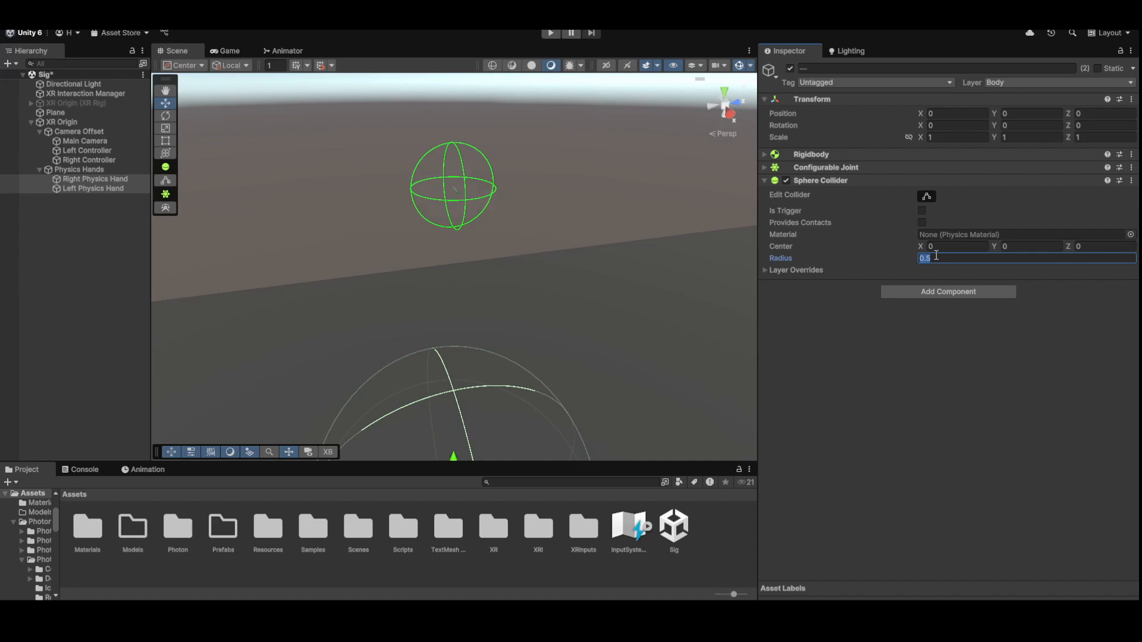
type(".06")
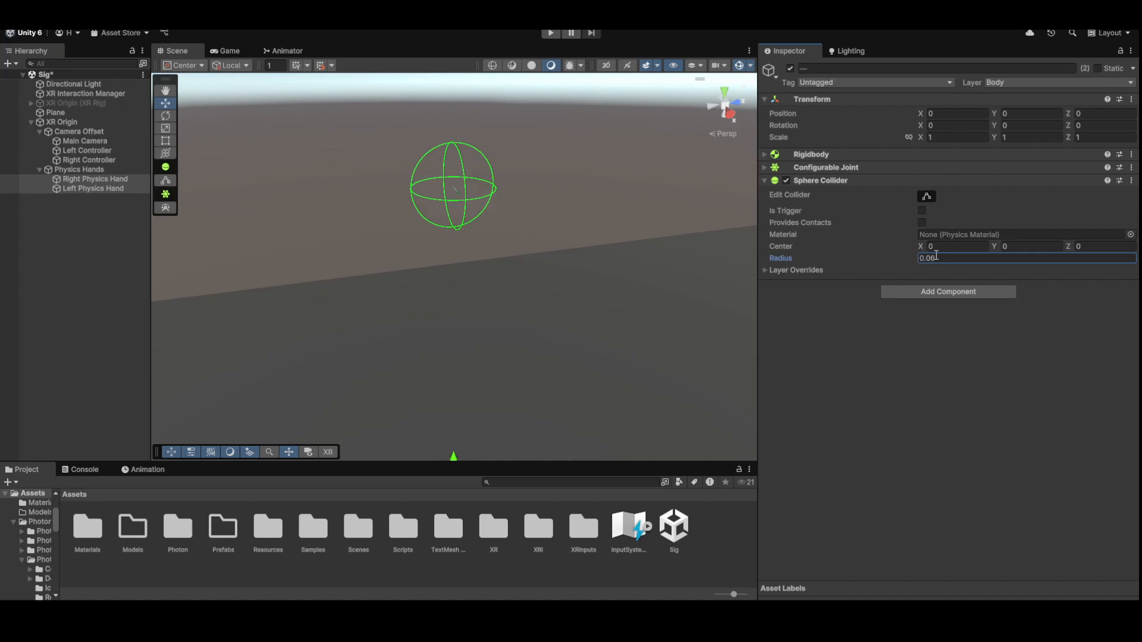
key("Return")
key("f")
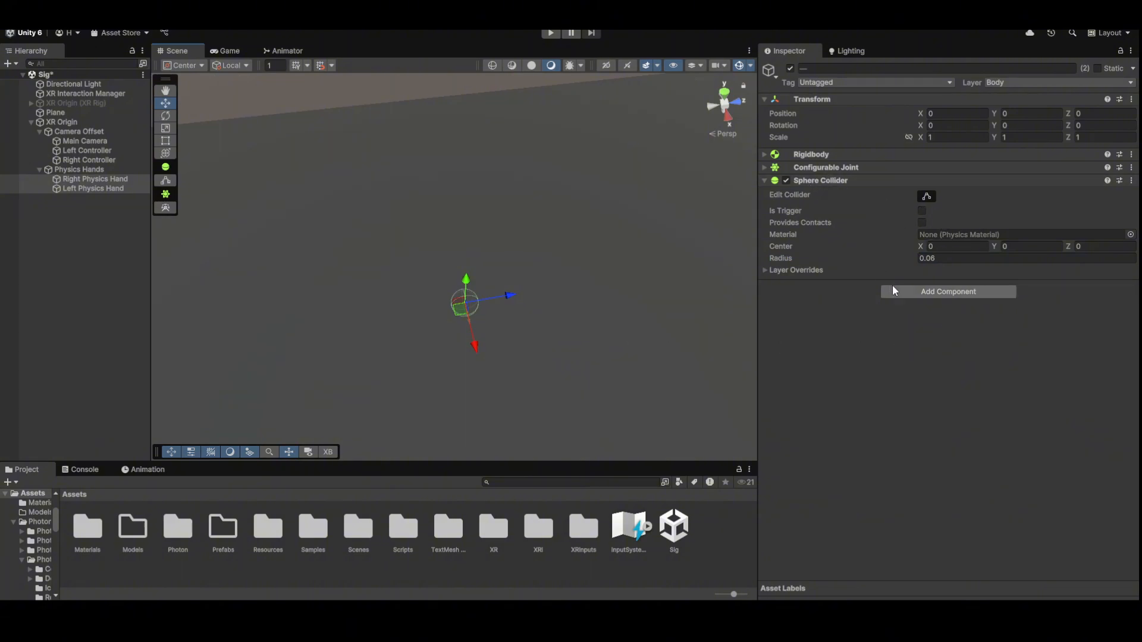
- Add a second Sphere Collider to both hands, set as trigger with radius 0.06
left_click(925, 293)
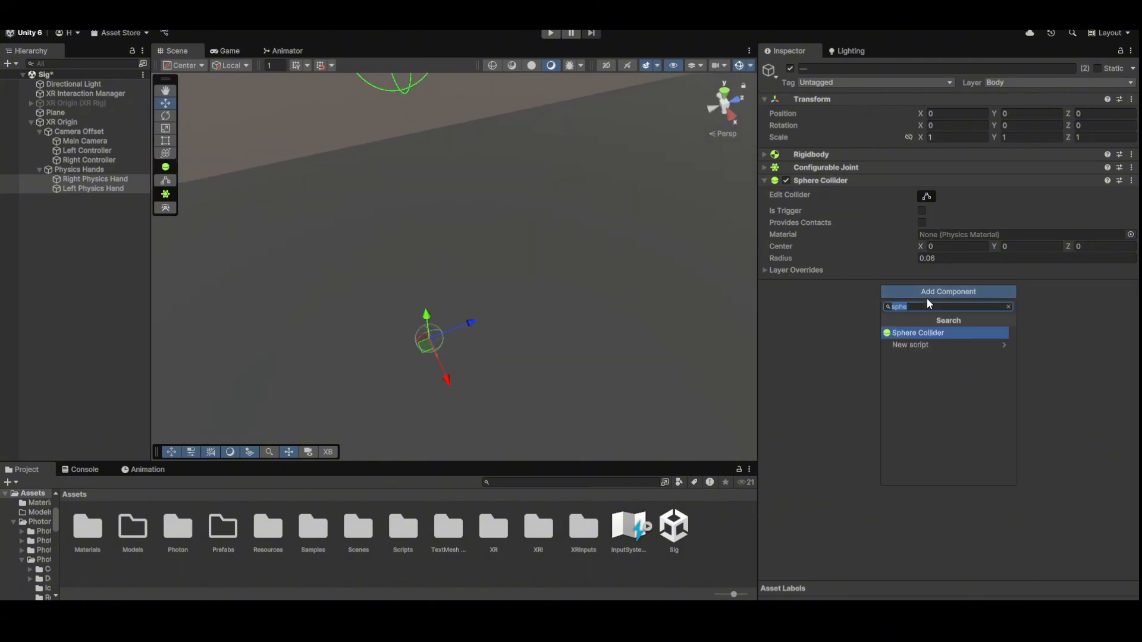
left_click(918, 333)
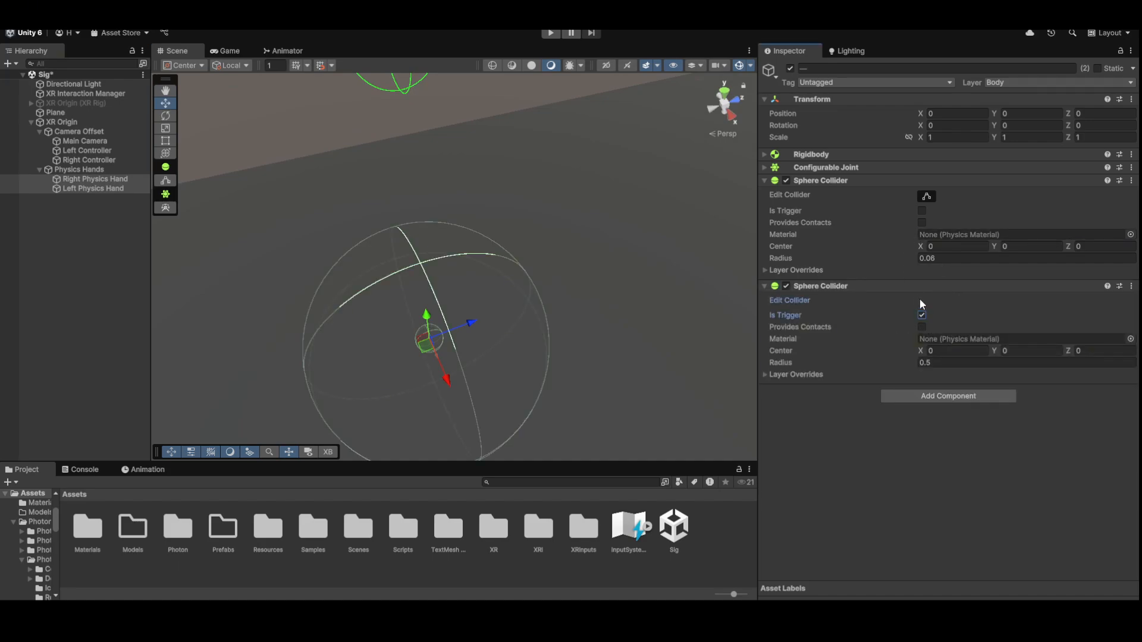
left_click(769, 290)
left_click(860, 286)
left_click(959, 361)
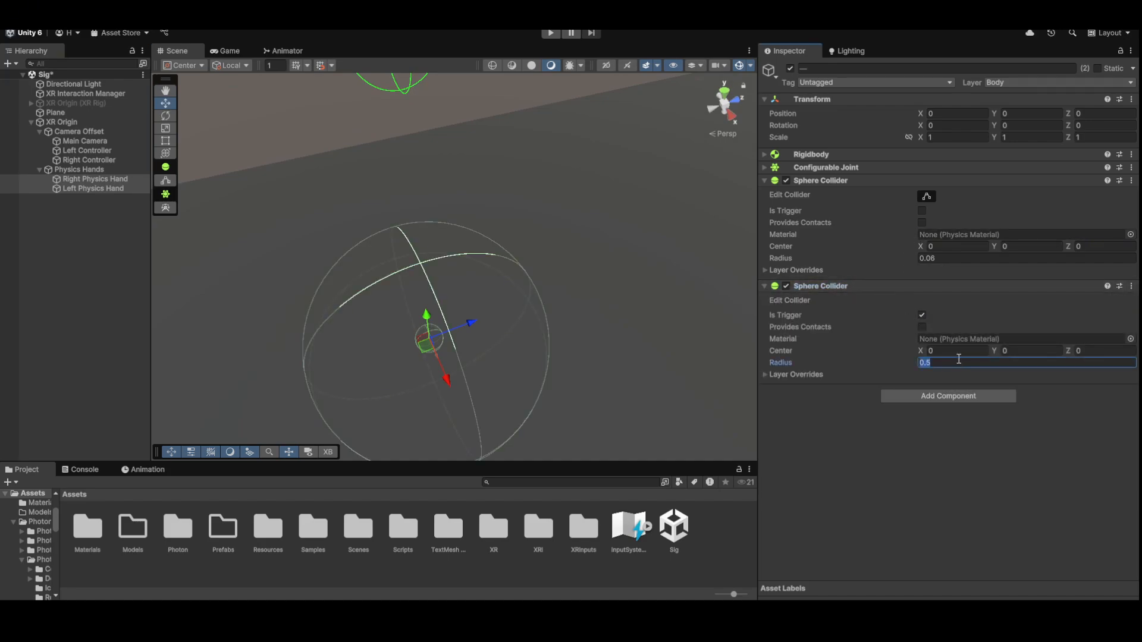
type("0.06")
right_click_drag(387, 256, 430, 147)
- Create a new tag named 'HandTag'
left_click(874, 82)
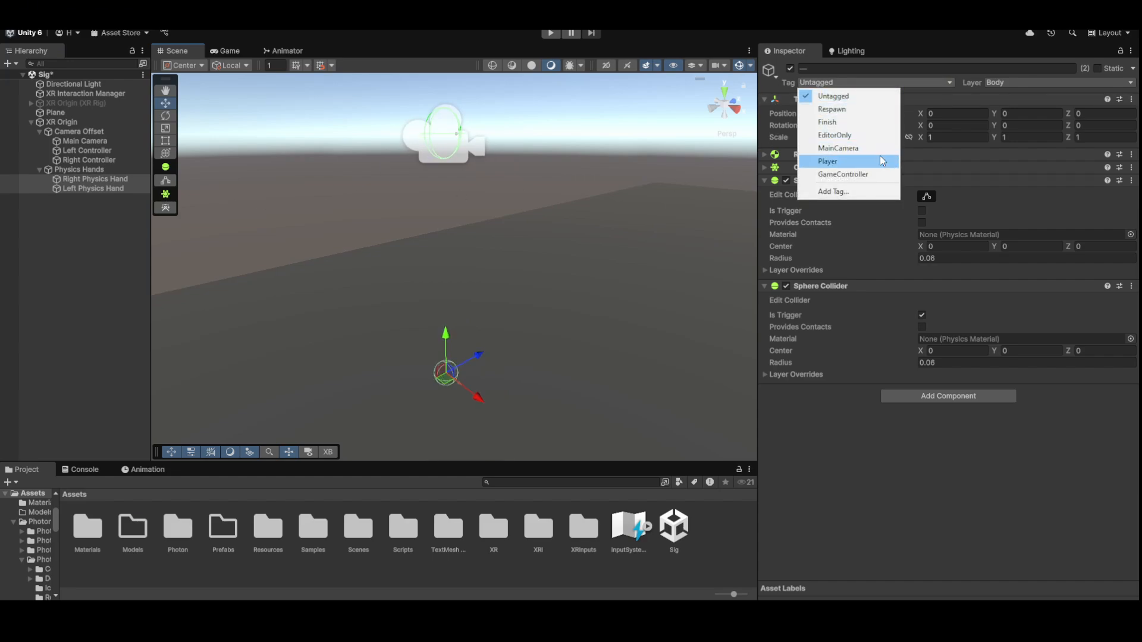
left_click(874, 191)
left_click(1104, 129)
type("HandTag")
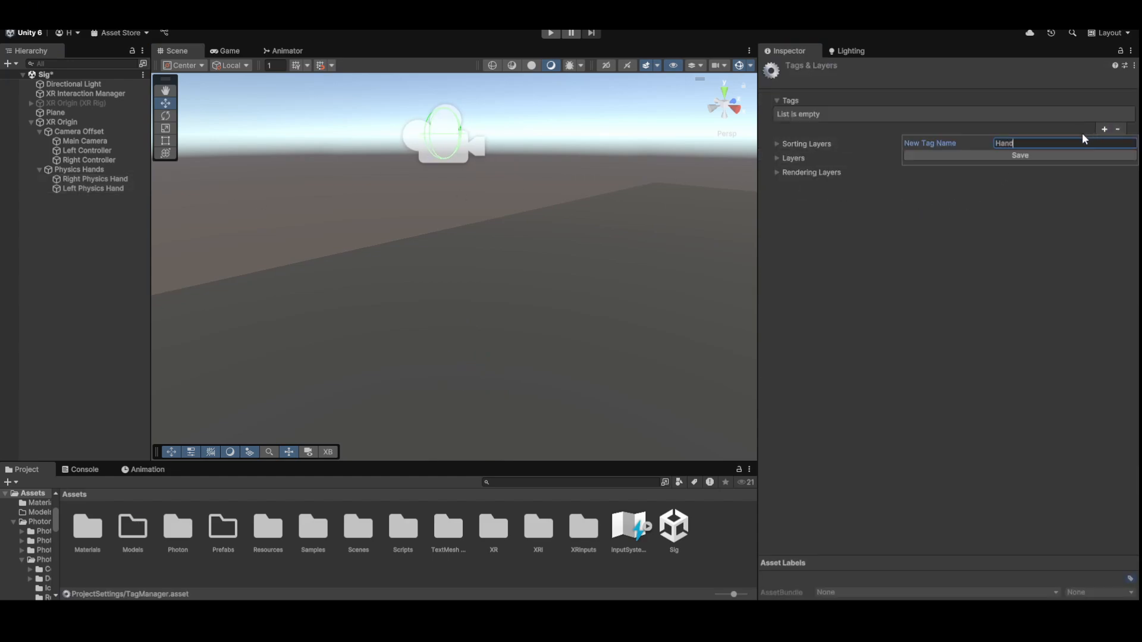
left_click(1059, 154)
- Tag both physics hands with HandTag, fold their sphere colliders and deselect them
left_click(78, 179)
left_click(77, 188, "shift")
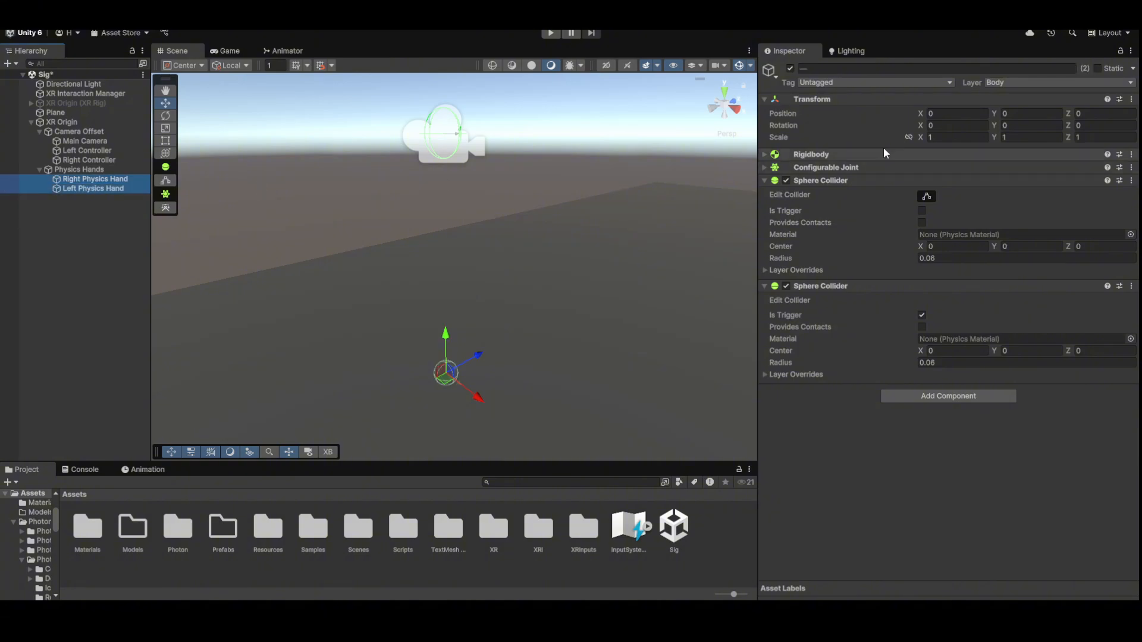
left_click(875, 82)
left_click(858, 186)
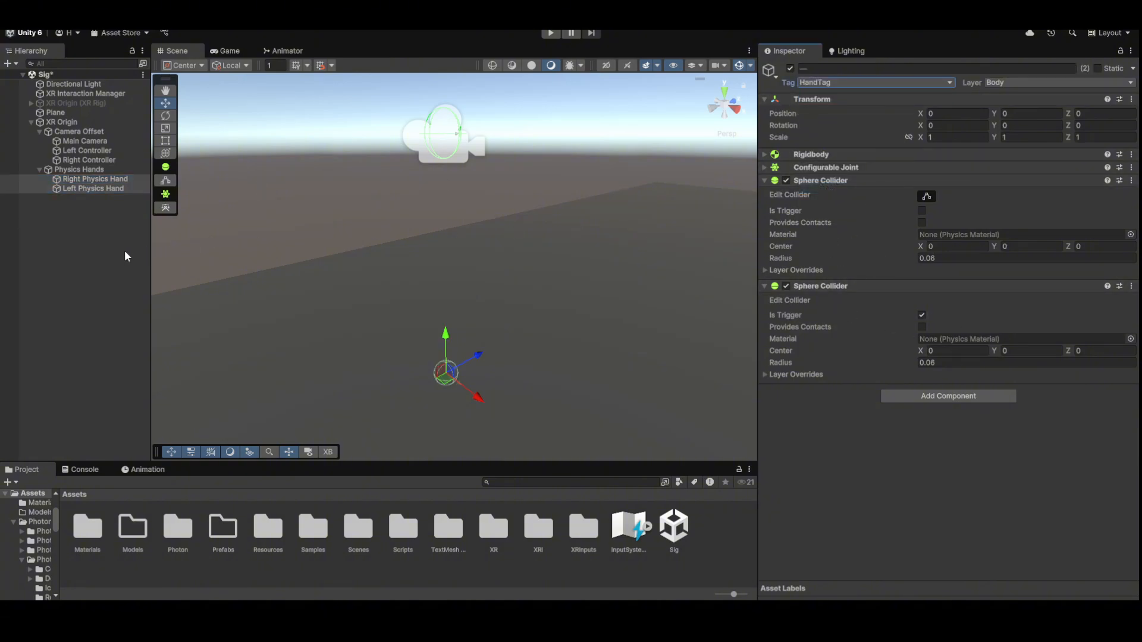
left_click(892, 182)
left_click(862, 193)
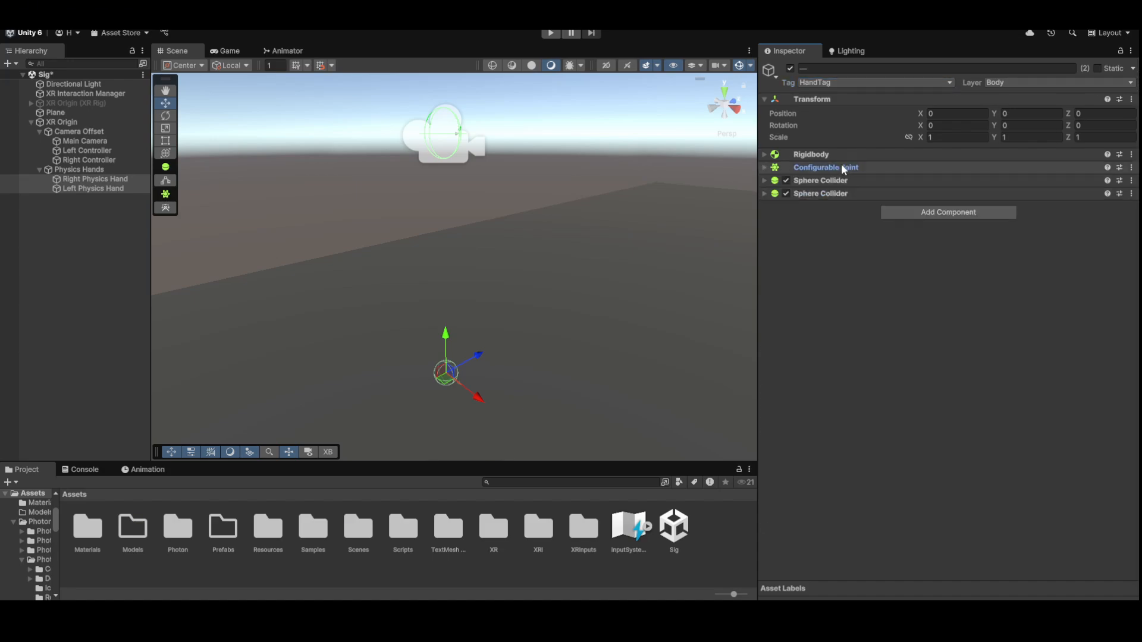
left_click(73, 215)
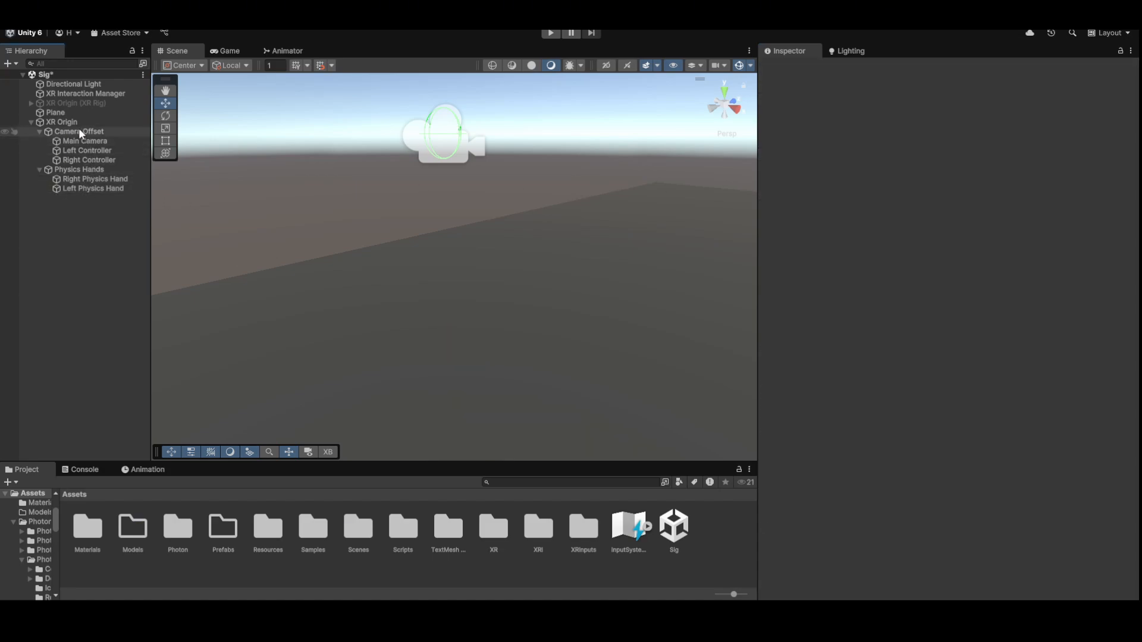
- On Camera Offset's Random Physics, assign Right Physics Hand to Joint R and Left Physics Hand to Joint L
left_click(79, 131)
left_click_drag(109, 177, 928, 226)
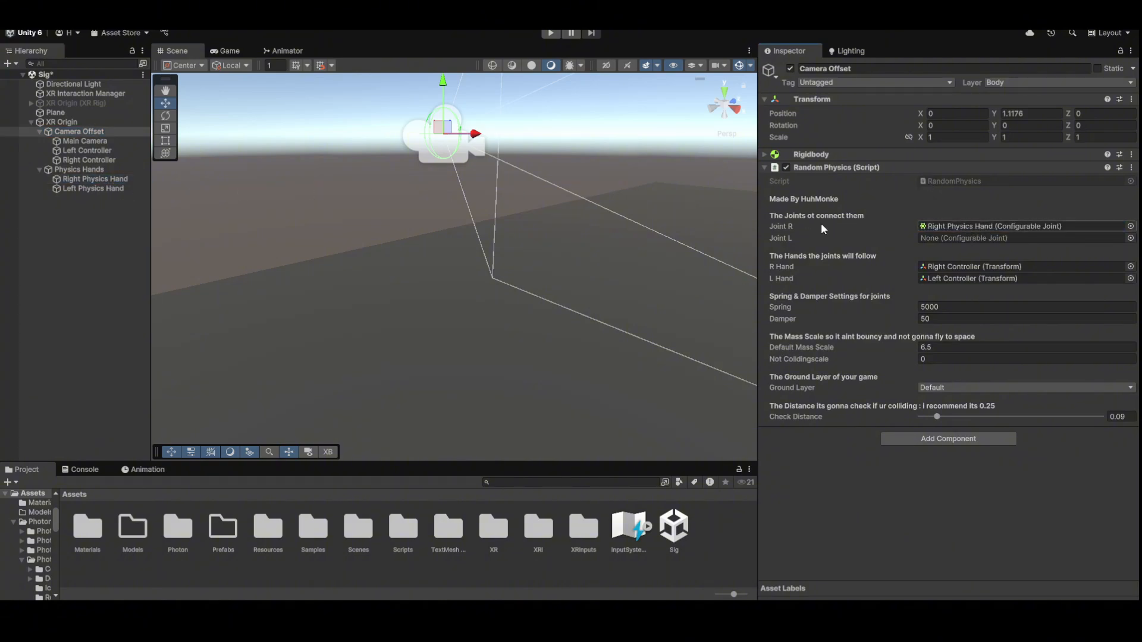
left_click_drag(89, 188, 955, 238)
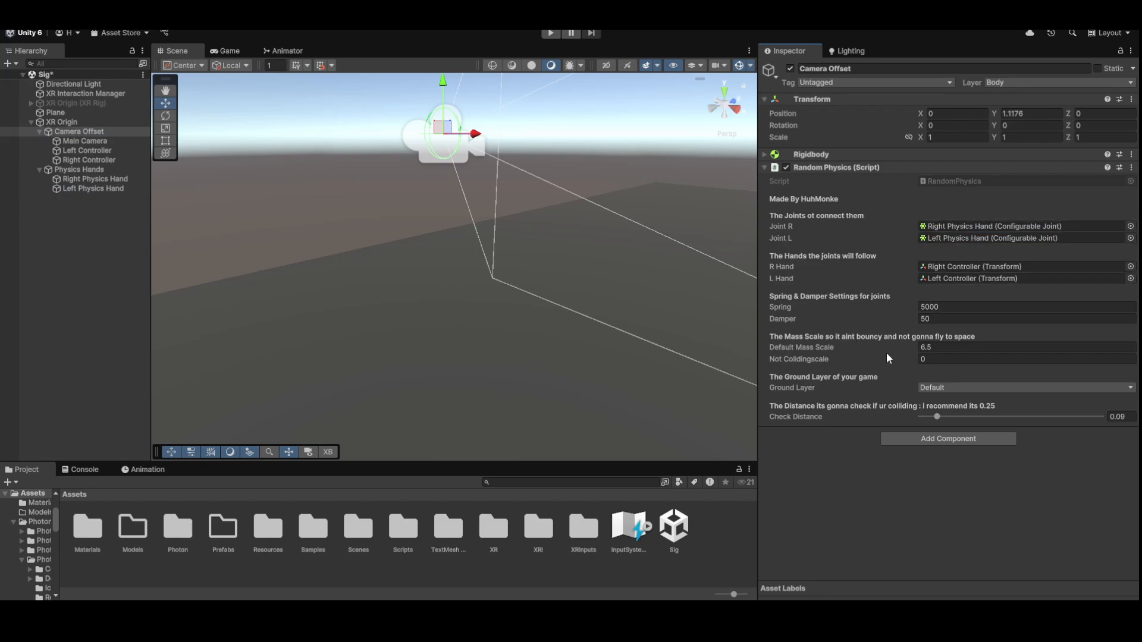
left_click(89, 141)
- Add a Sphere Collider of radius 0.15 to the Main Camera
scroll(877, 406, "down", 2)
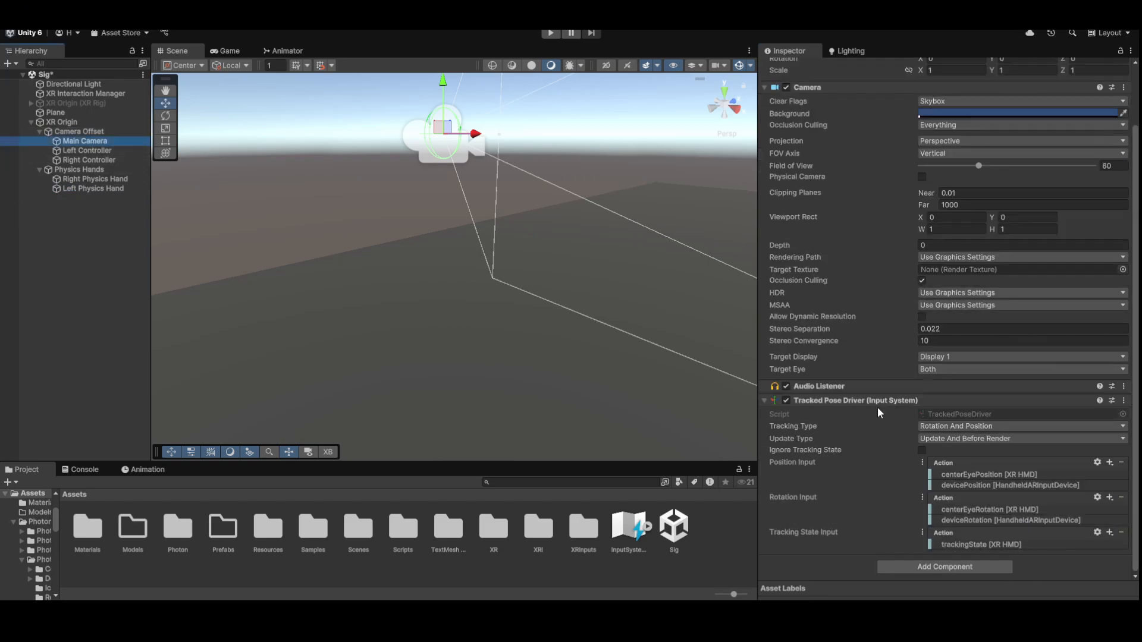
left_click(857, 402)
left_click(933, 490)
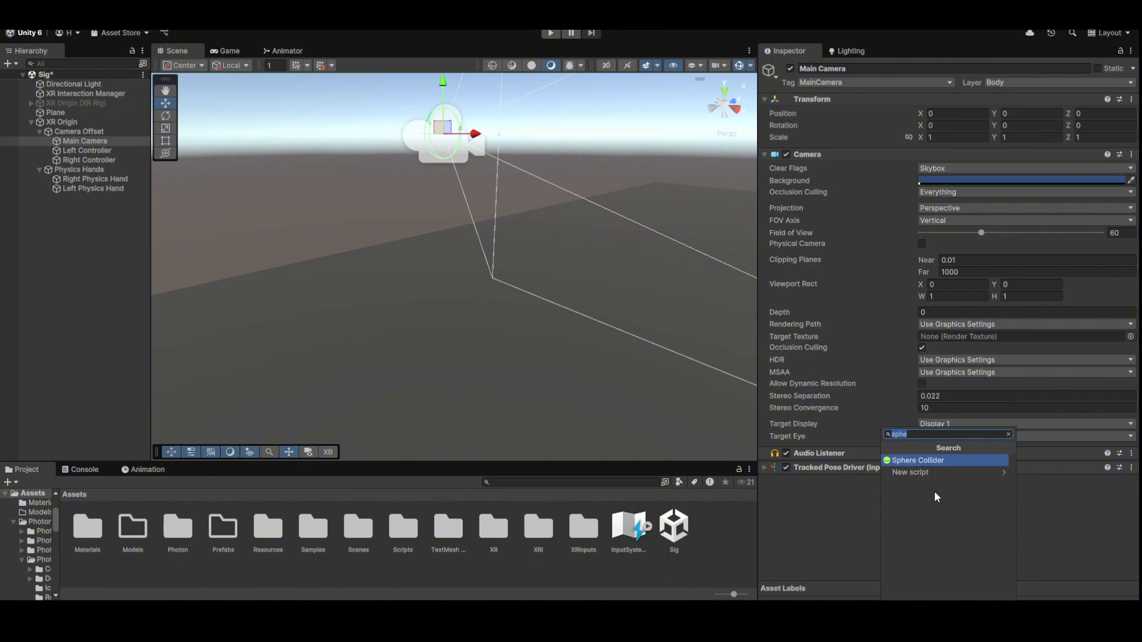
key("Return")
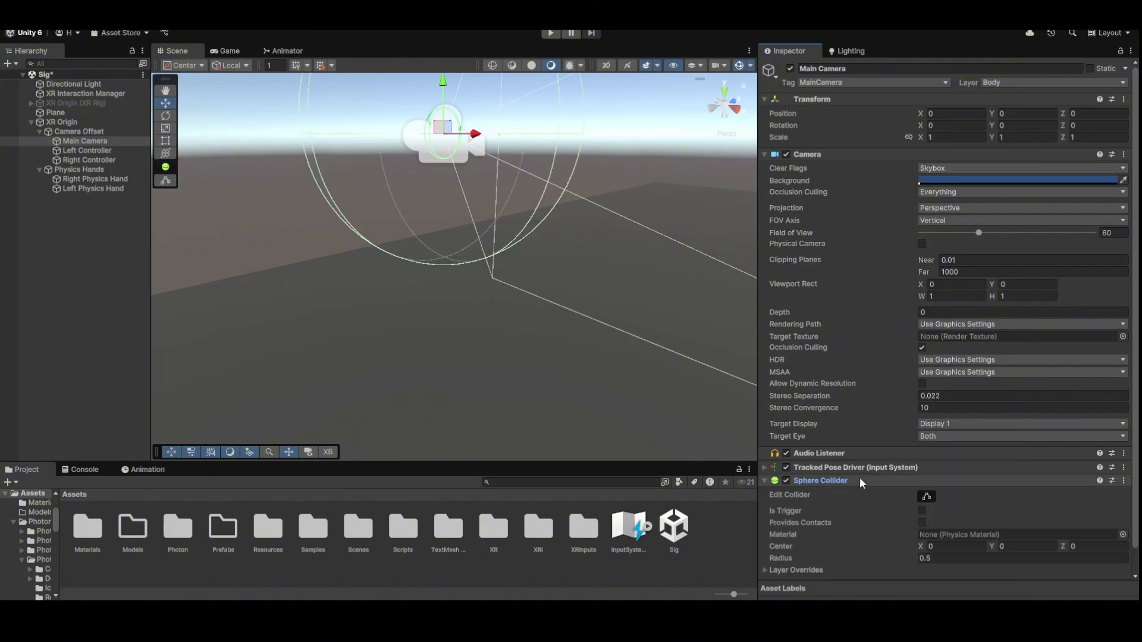
scroll(858, 477, "down", 1)
left_click(949, 533)
type("0.15")
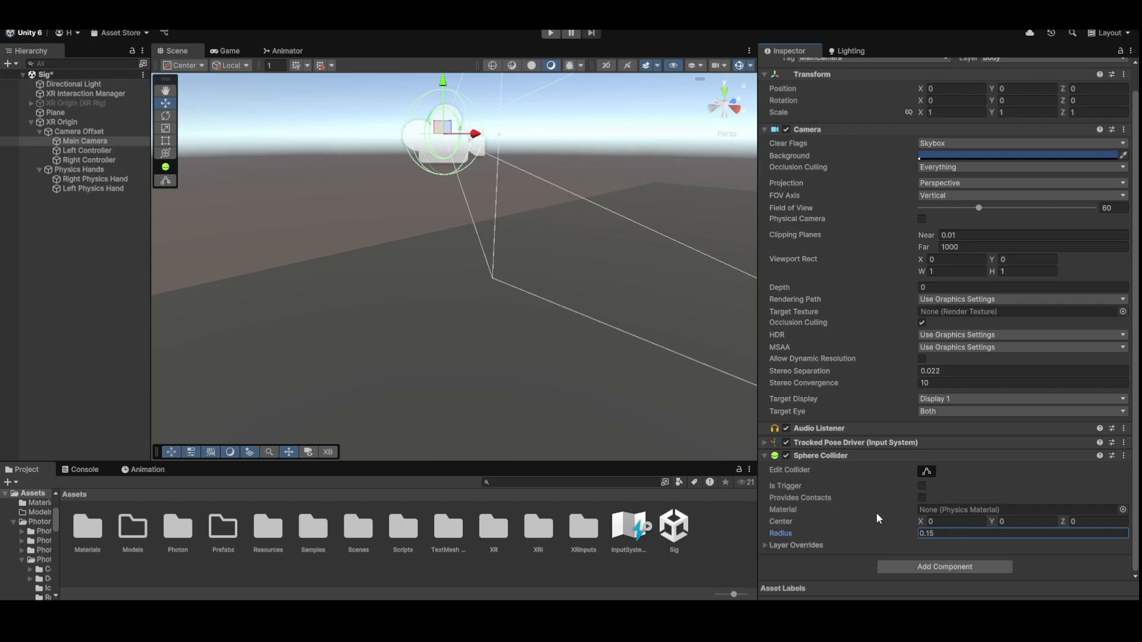
right_click_drag(524, 310, 404, 268)
- Create a Capsule as a child of Main Camera with its Mesh Renderer turned off
right_click(84, 142)
mouse_move(119, 379)
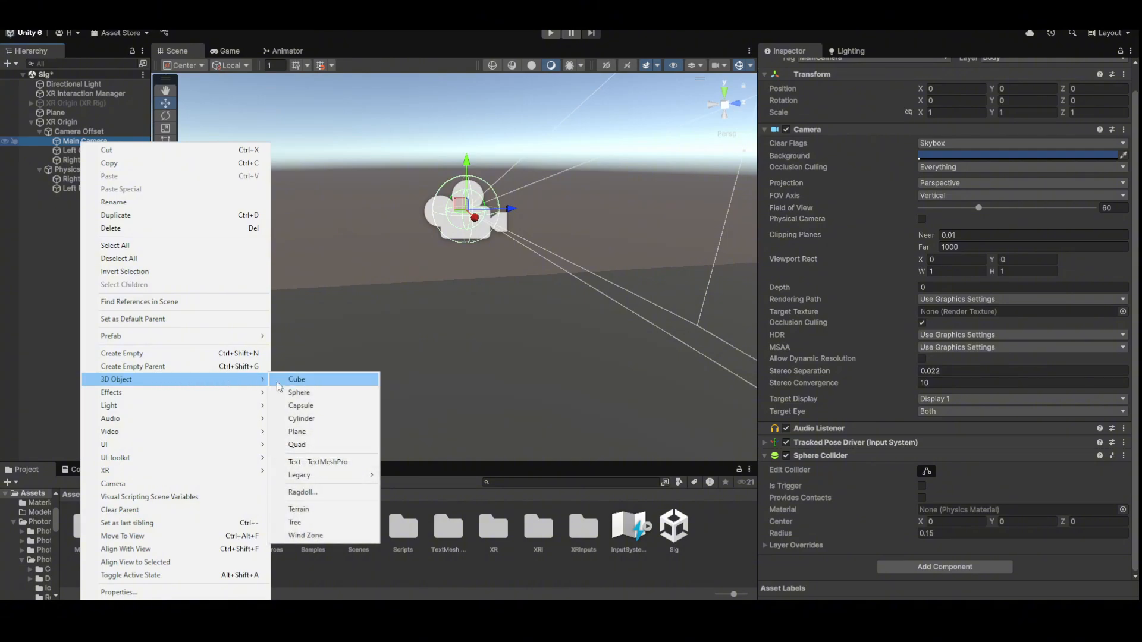
left_click(309, 406)
key("Return")
key("f")
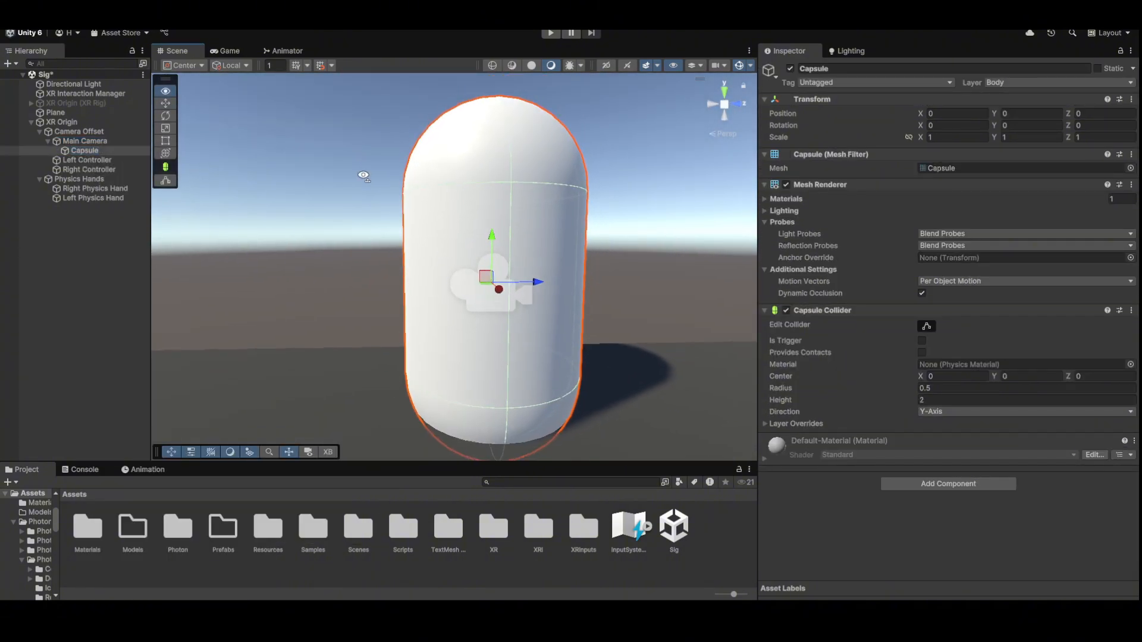
left_click(787, 185)
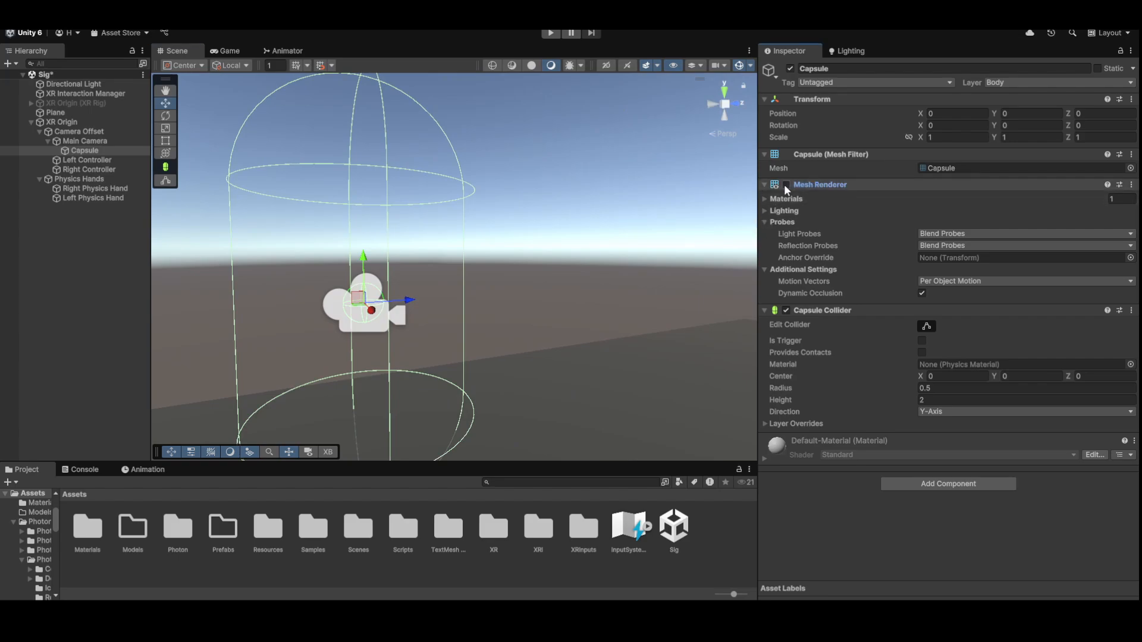
left_click(786, 185)
left_click(786, 185)
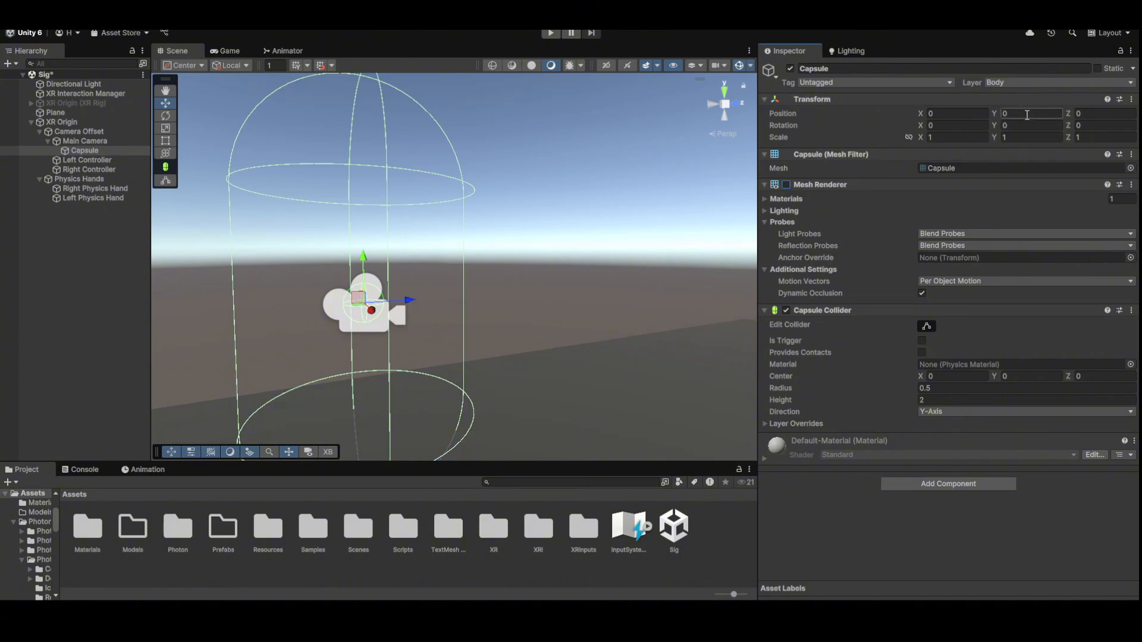
- Set the Capsule Collider radius to 0.15 and height to 0.5
left_click(944, 389)
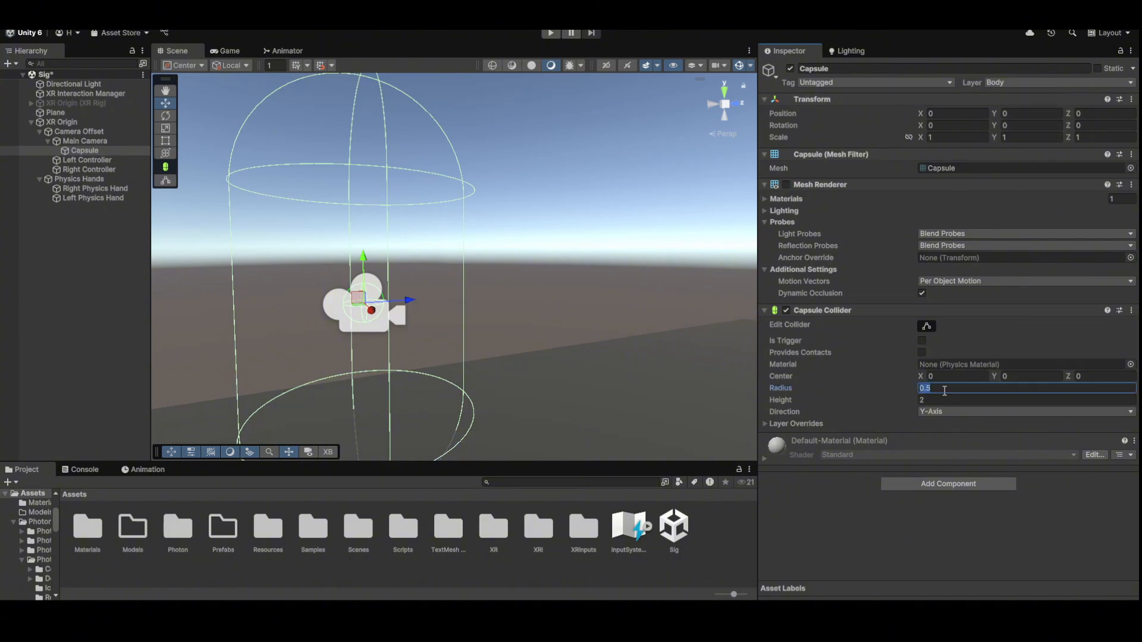
type("0.15")
key("Tab")
type(".5")
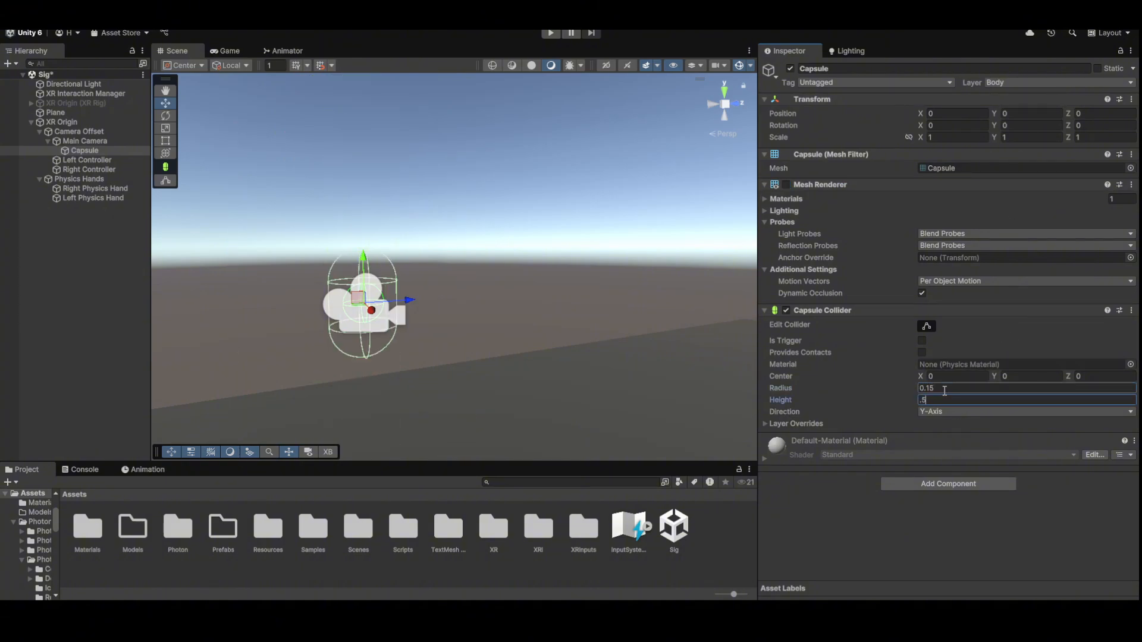
key("Return")
key("f")
- Position the capsule at Y -0.24 and Z -0.06
left_click(1059, 113)
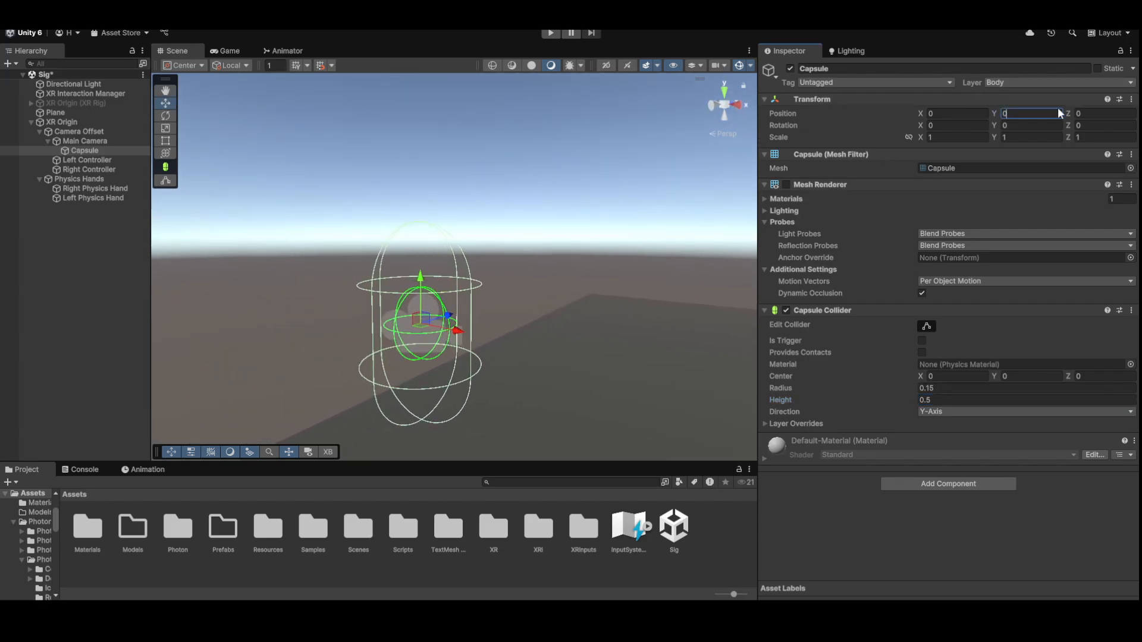
type("-0.24")
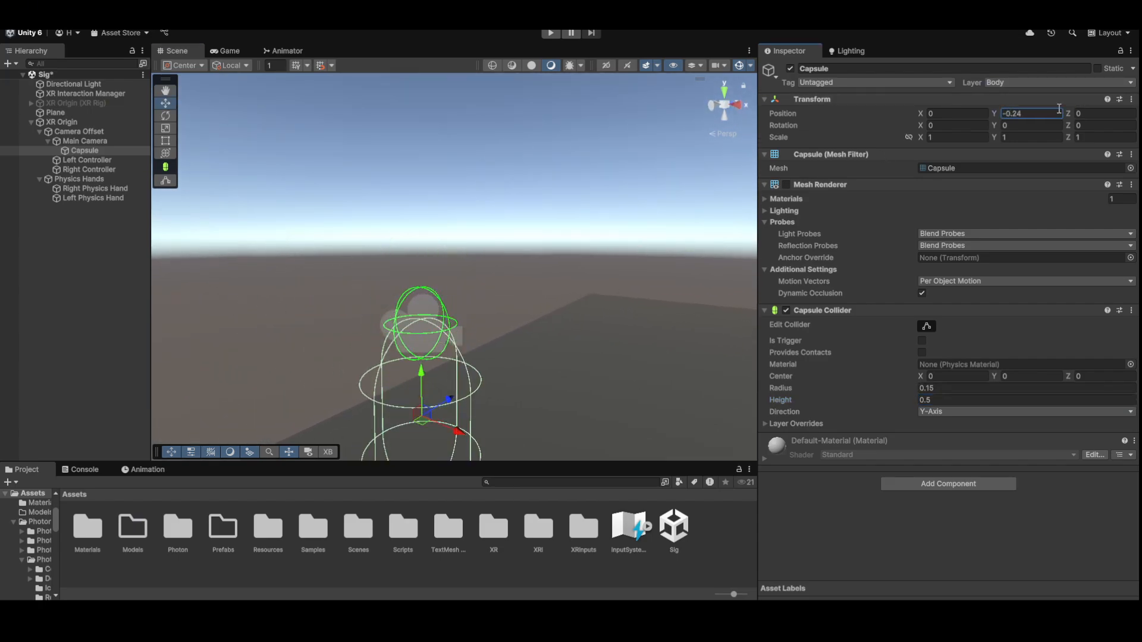
key("Return")
left_click_drag(512, 226, 574, 211, "alt")
left_click(1097, 114)
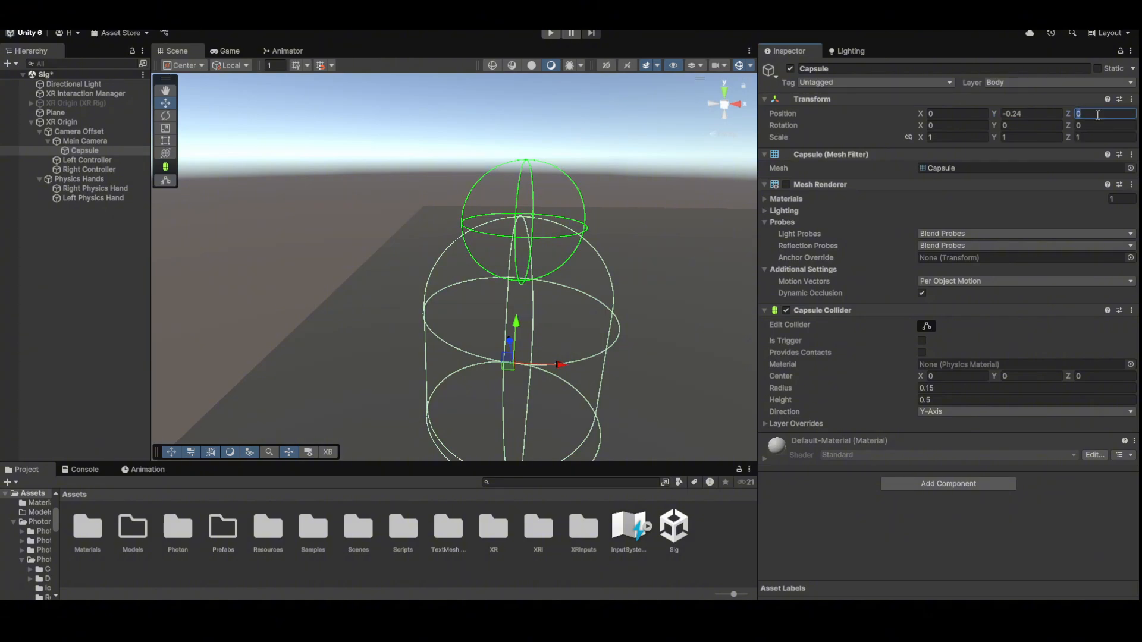
type("-0.06")
key("Return")
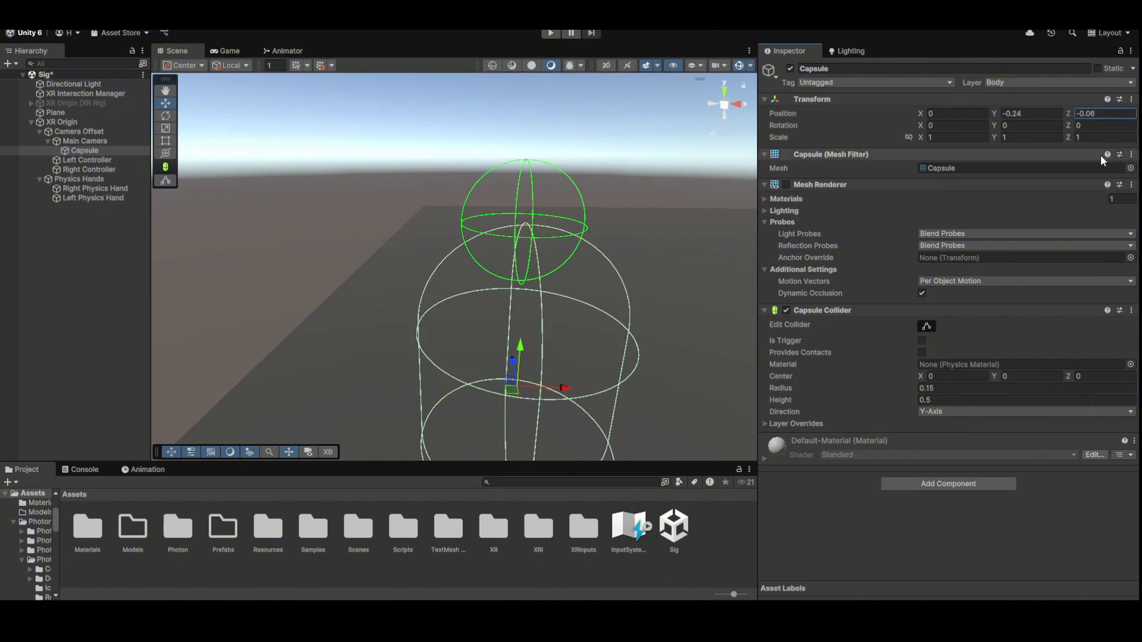
left_click_drag(357, 154, 235, 181, "alt")
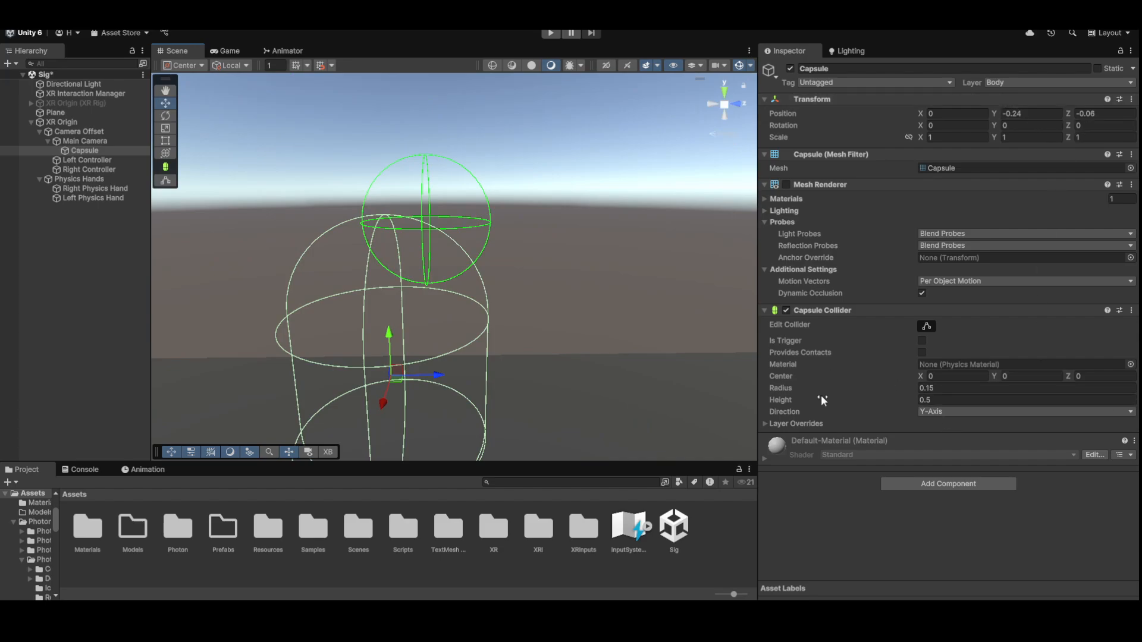
- Try a thinner capsule radius, restore 0.15, and inspect the collider wireframes around Main Camera
mouse_move(809, 388)
left_mouse_down()
mouse_move(794, 387)
mouse_move(809, 391)
left_mouse_up()
scroll(487, 294, "down", 3)
left_click_drag(487, 294, 431, 280, "alt")
right_click_drag(430, 280, 284, 161)
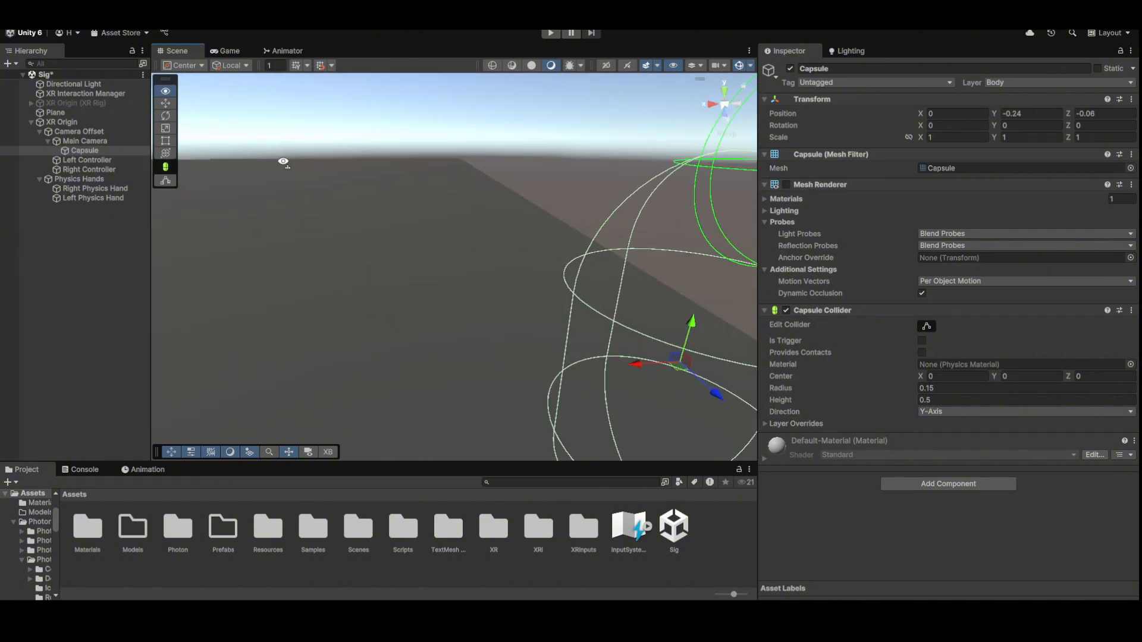
key("f")
left_click(103, 143)
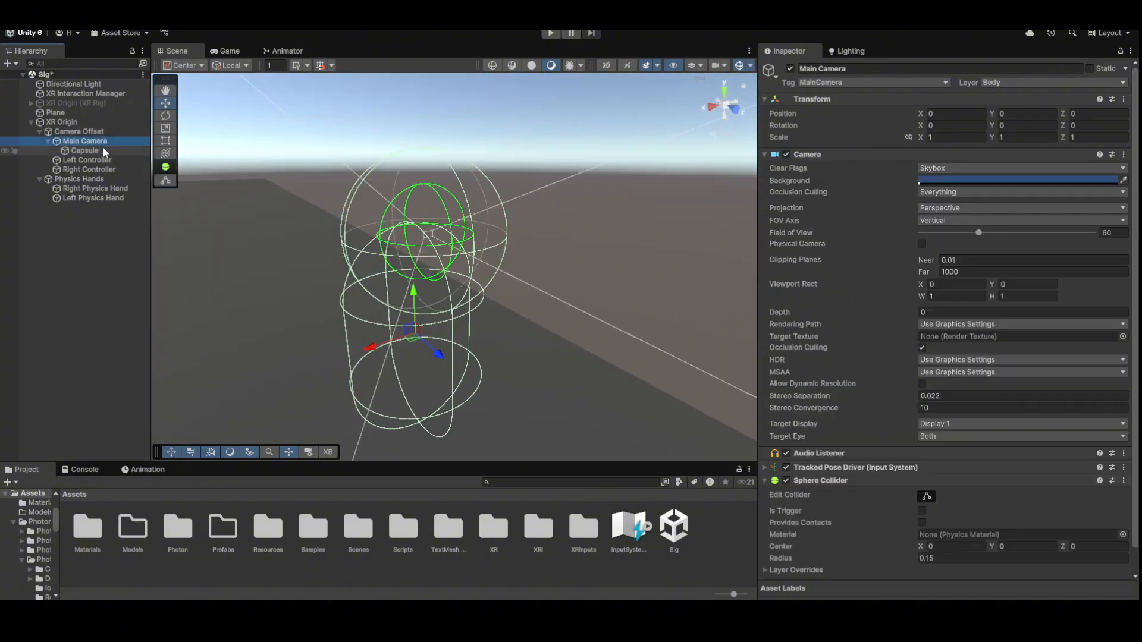
right_click_drag(381, 184, 571, 185)
key("a")
key("d")
- Review Camera Offset and the Capsule, fold the capsule's components and deselect it
left_click(79, 131)
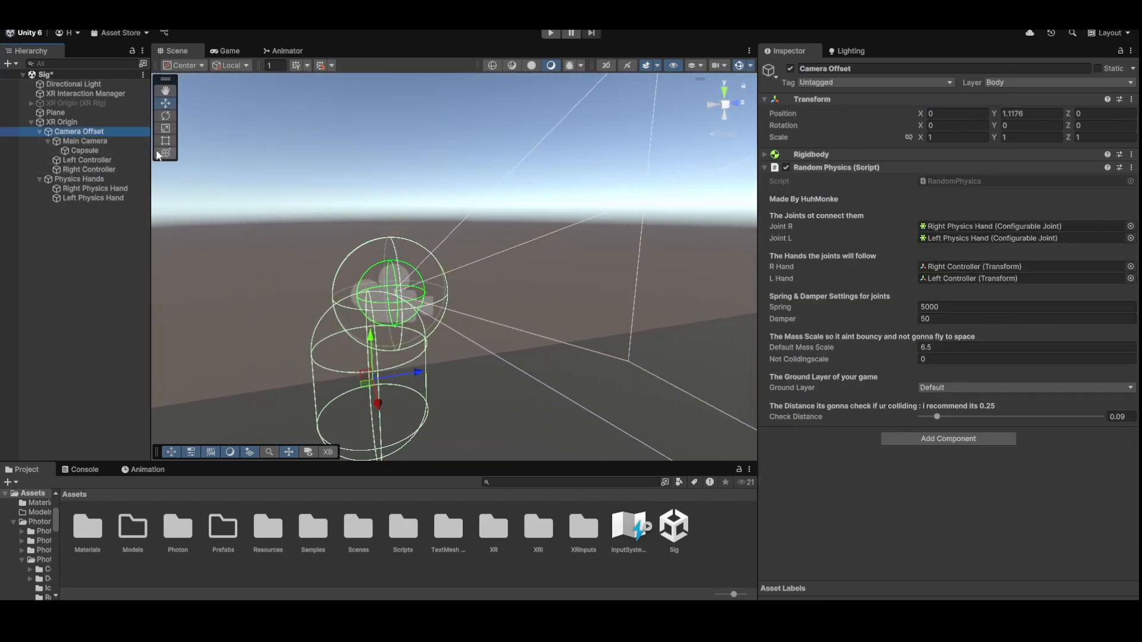
key("Down")
key("Down")
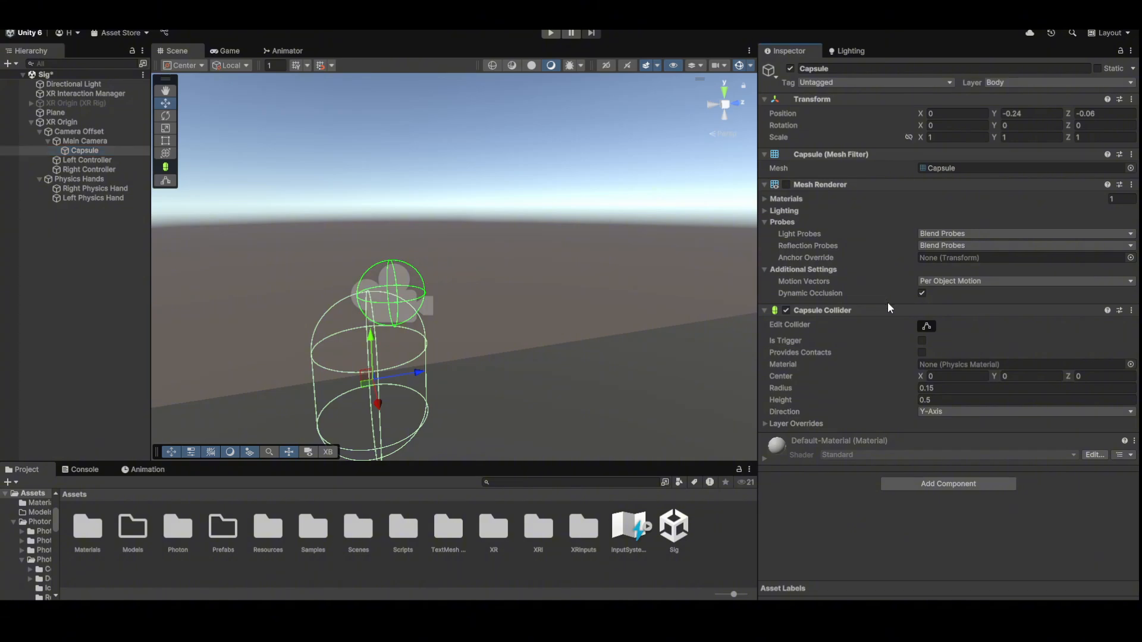
left_click(821, 184)
left_click(830, 154)
left_click(822, 180)
left_click(69, 210)
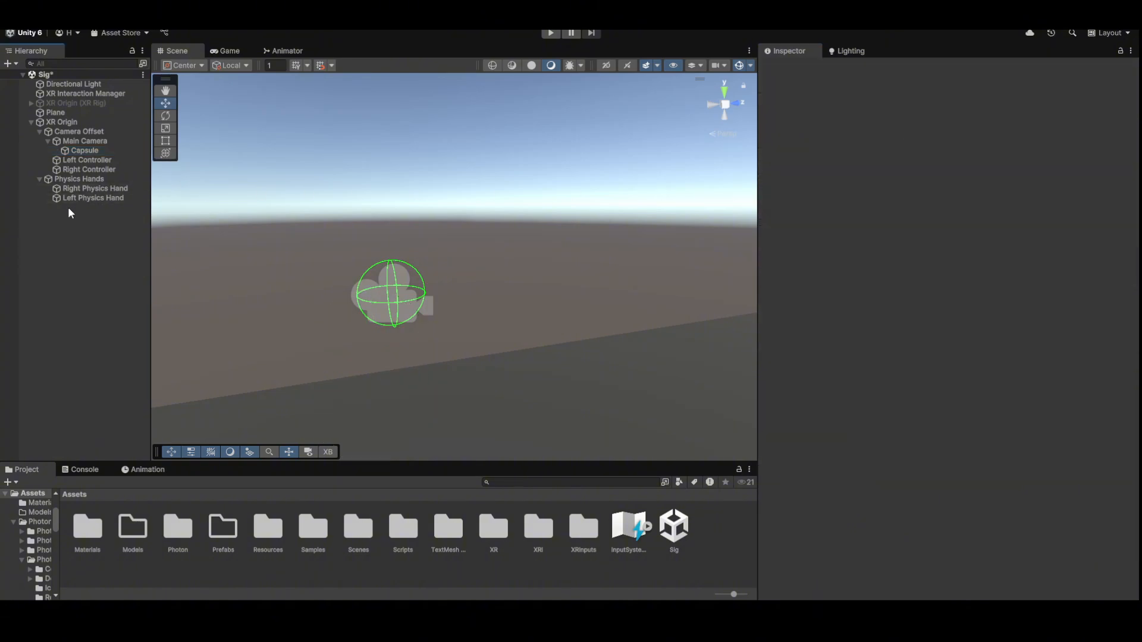
right_click_drag(315, 170, 273, 434)
- Browse to the Resources > PhotonVR > Prefabs folder in the Project window
left_click(267, 536)
double_click(268, 535)
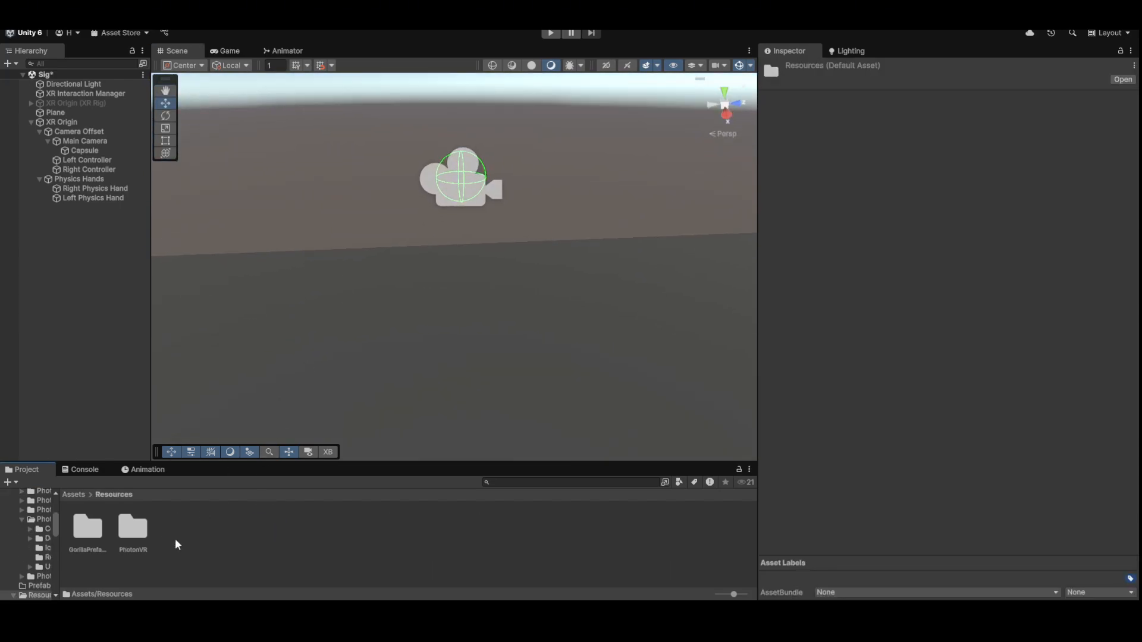
double_click(146, 542)
left_click(81, 533)
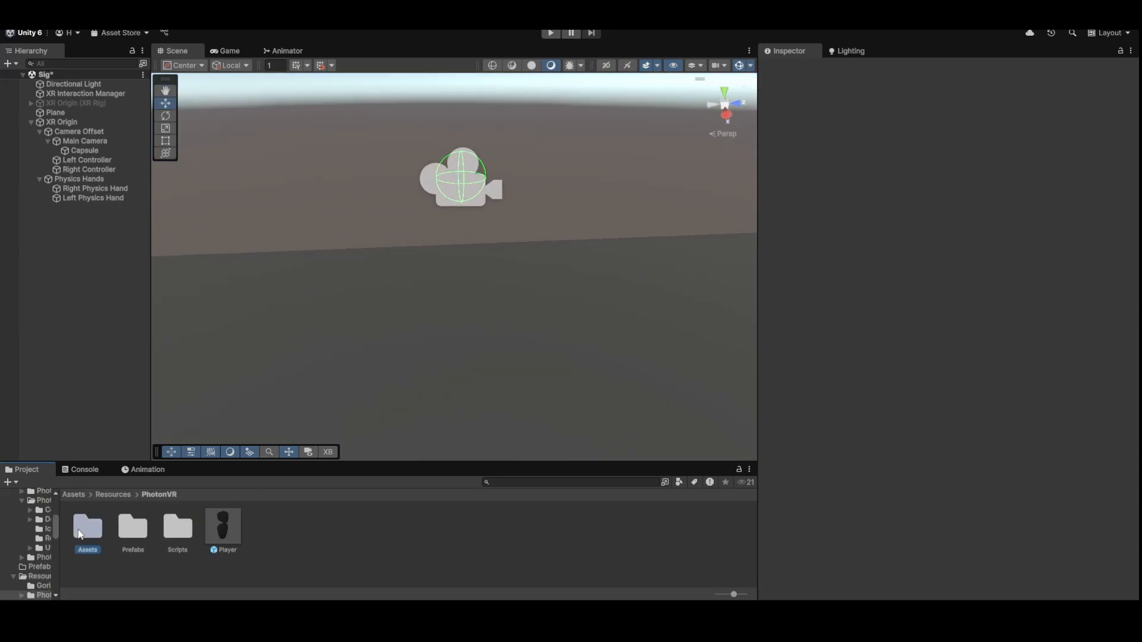
double_click(133, 531)
- Place a PhotonVRManager prefab in the scene and assign Right Physics Hand as its right hand
left_click(138, 540)
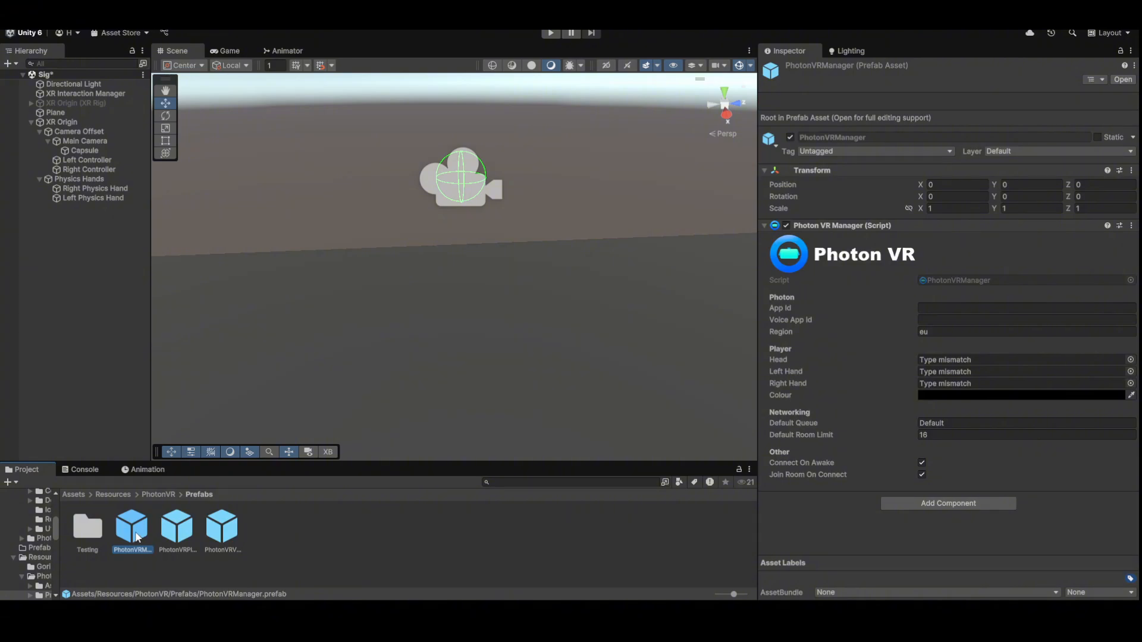
left_click_drag(138, 540, 385, 353)
left_click(106, 206)
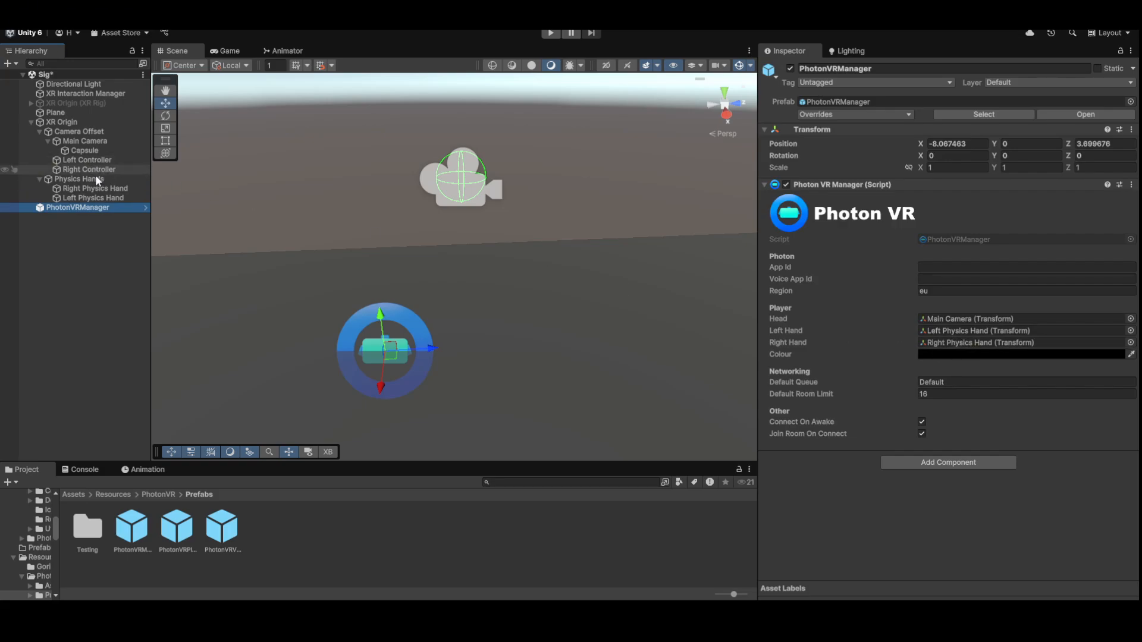
left_click_drag(98, 188, 949, 343)
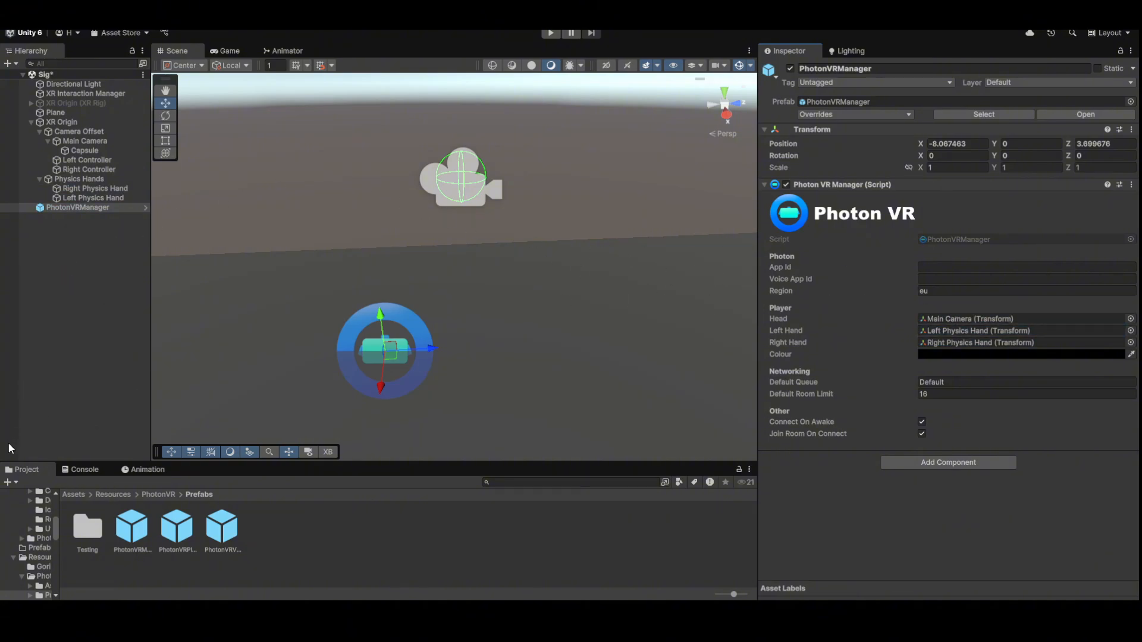
- Save the scene and set Camera Offset's Transform Position Y to 0
left_click(131, 241)
key("ctrl+s")
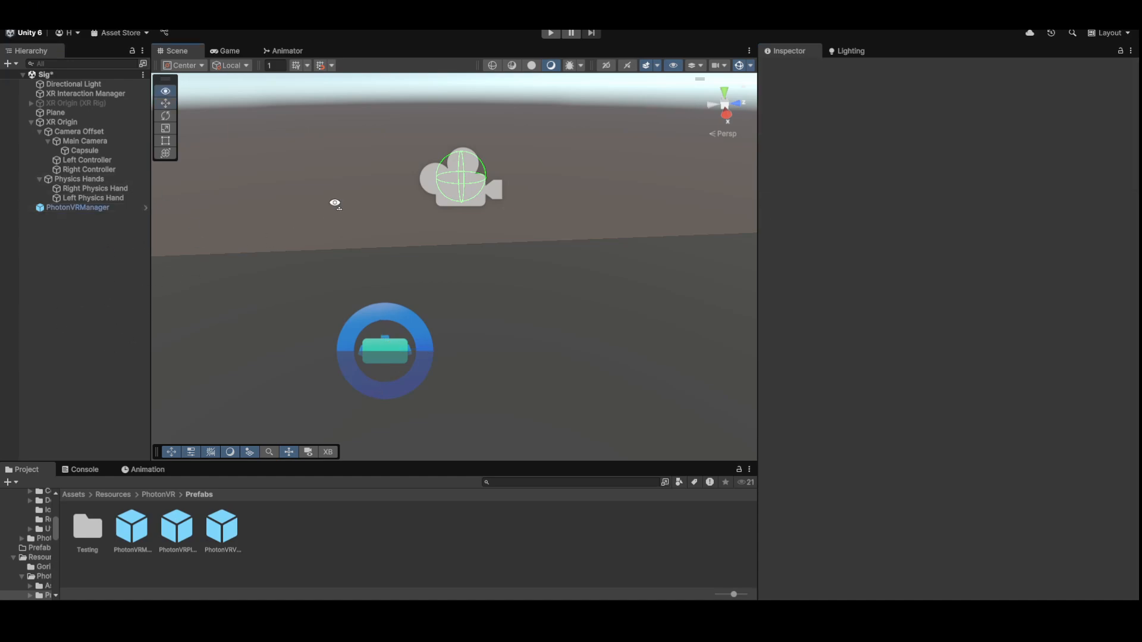
mouse_move(331, 199)
right_mouse_down()
mouse_move(306, 222)
mouse_move(311, 194)
right_mouse_up()
right_click_drag(416, 250, 452, 261)
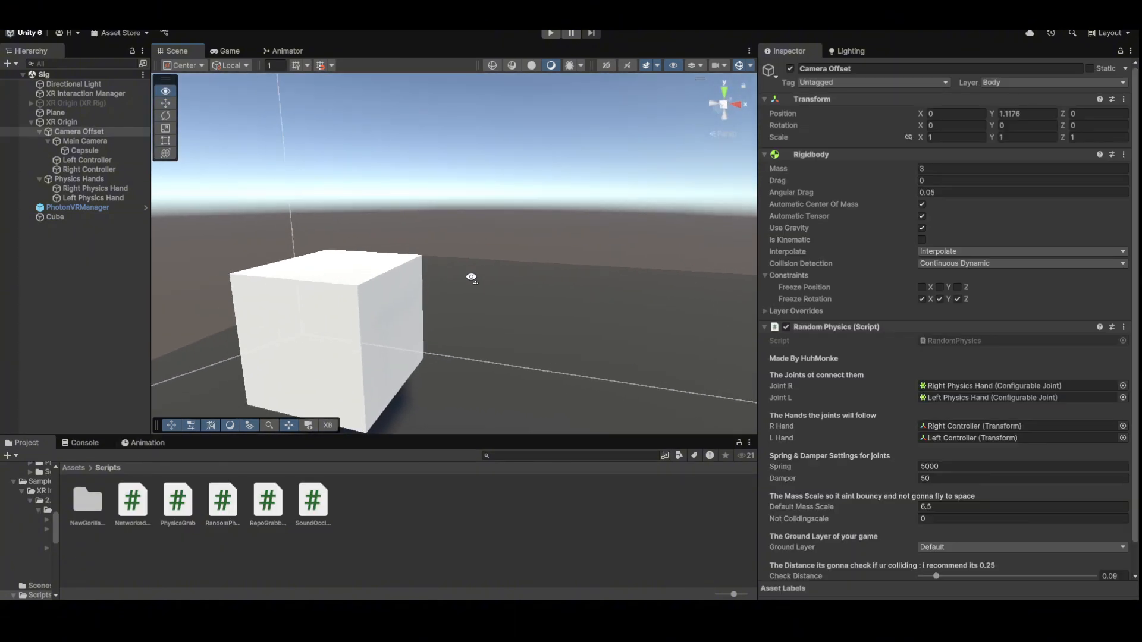
right_click_drag(466, 275, 487, 262)
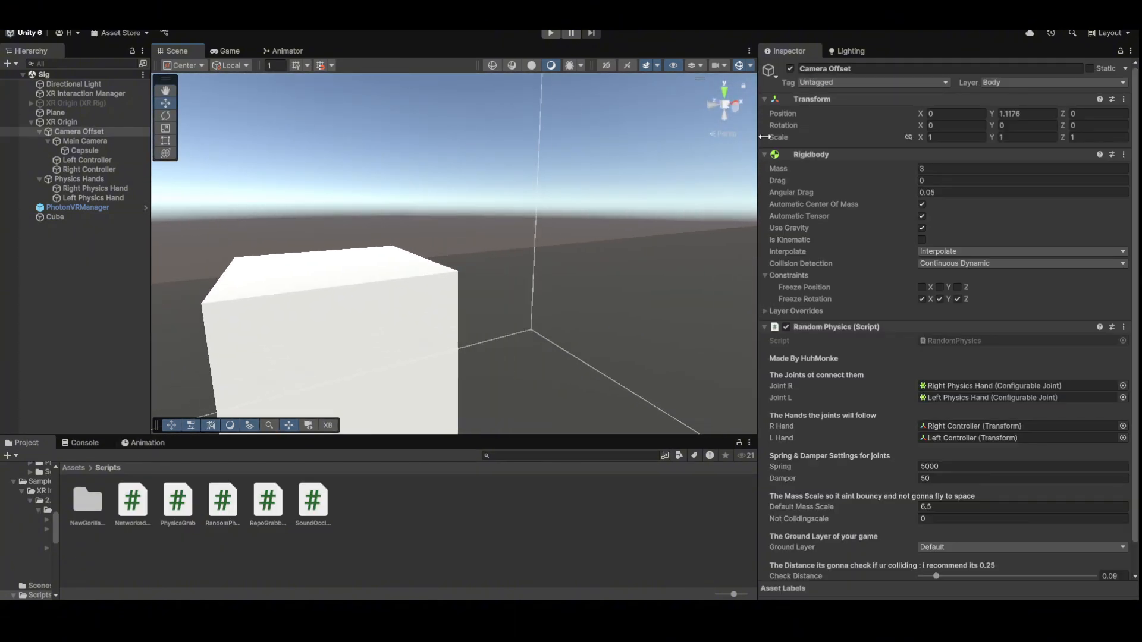
left_click(1032, 113)
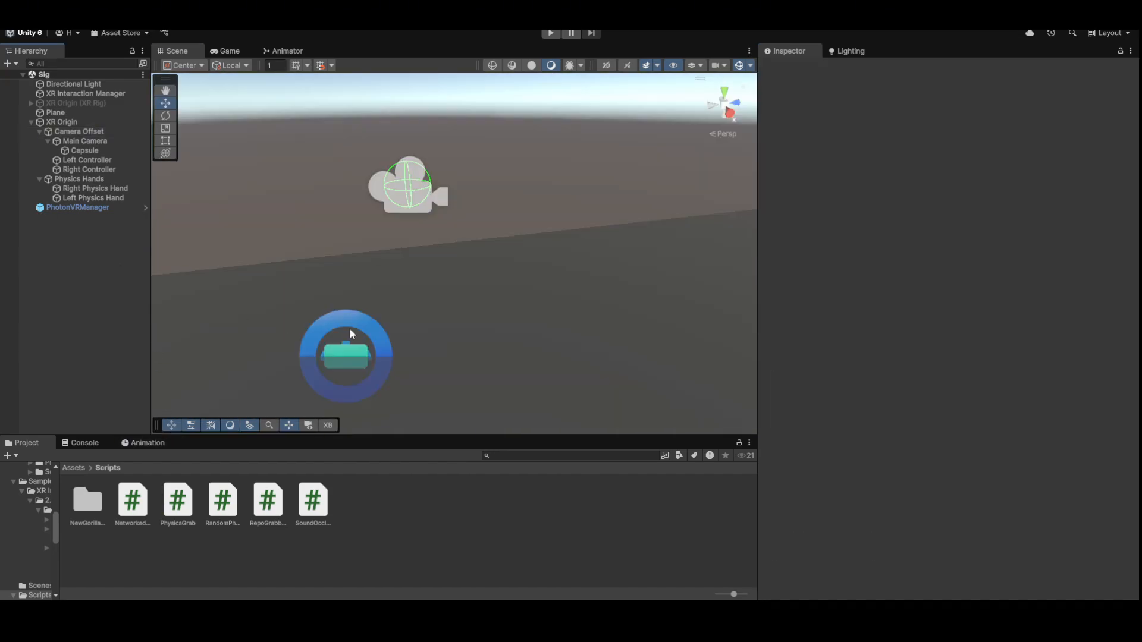
right_click_drag(351, 333, 333, 299)
- Attach PhysicsGrab to both Right and Left Physics Hands and confirm Grab Radius is 0.09
left_click(103, 191)
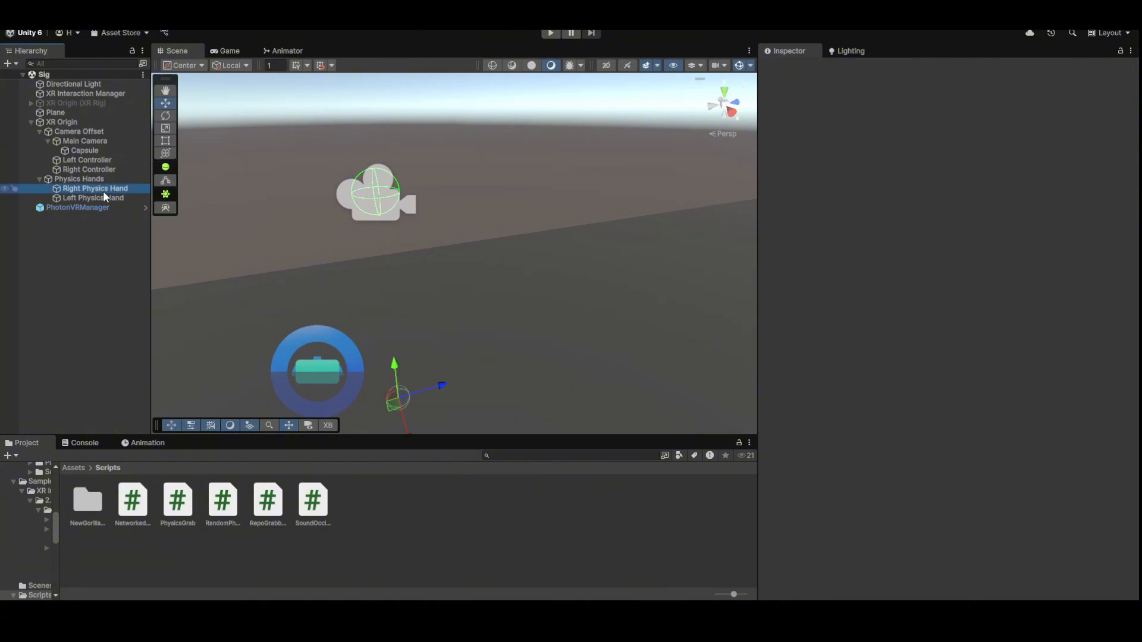
left_click(104, 198, "shift")
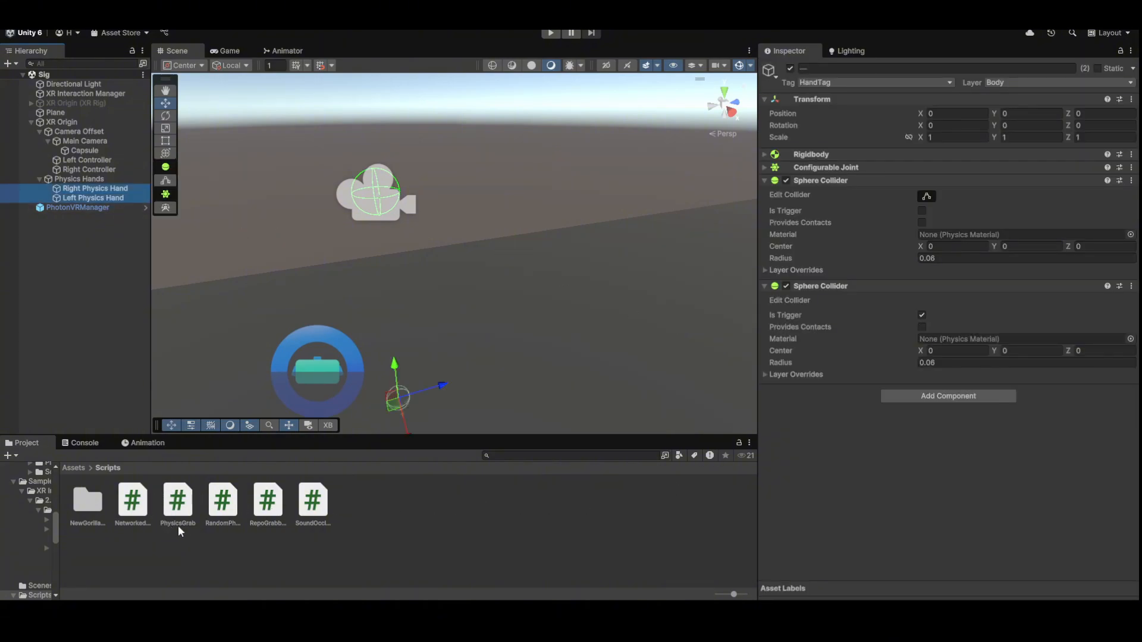
left_click_drag(177, 526, 946, 452)
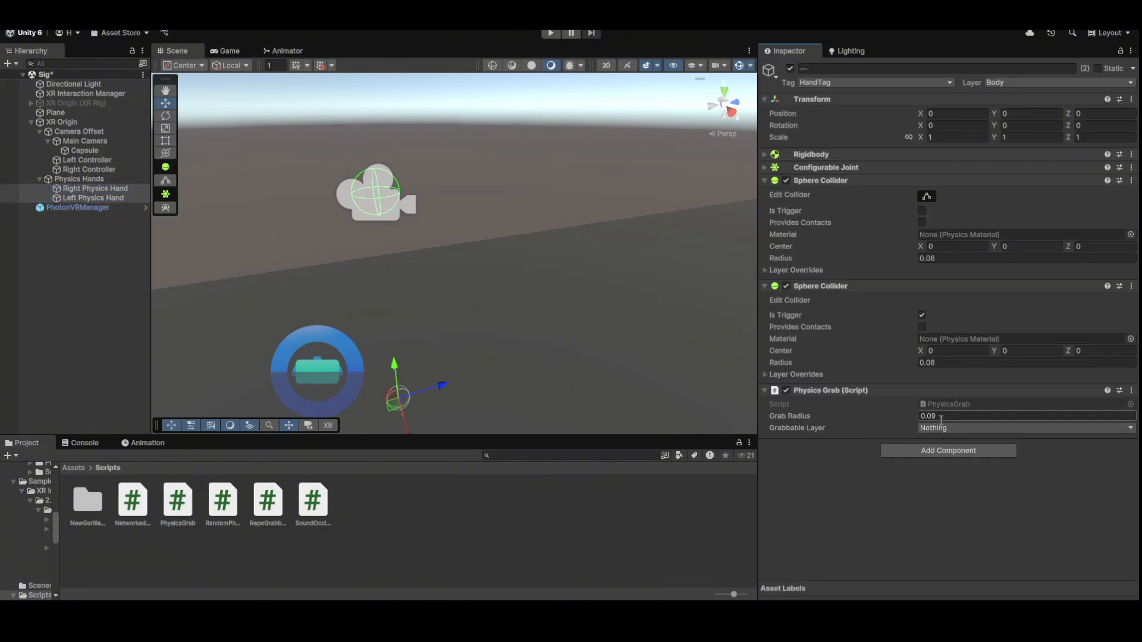
left_click(947, 414)
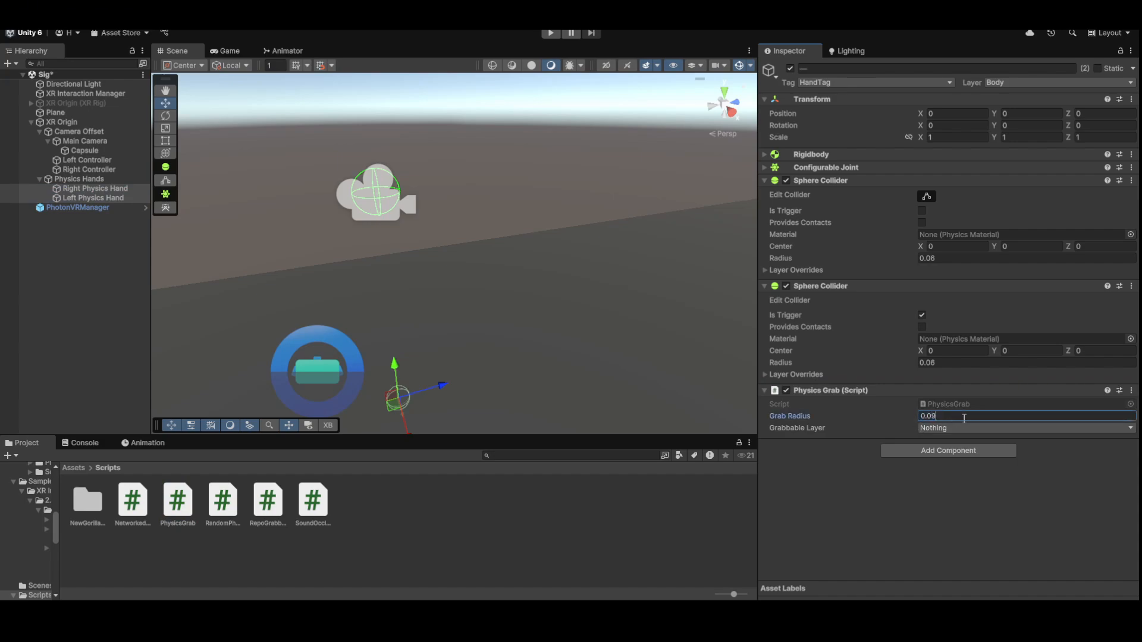
key("Return")
left_click(947, 364)
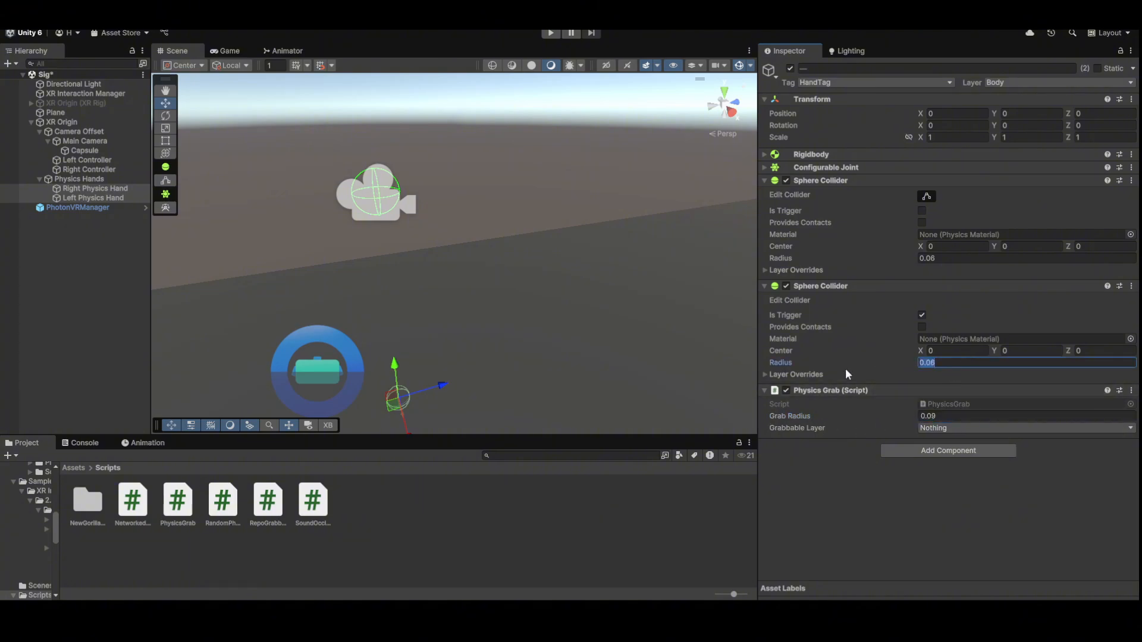
left_click(949, 416)
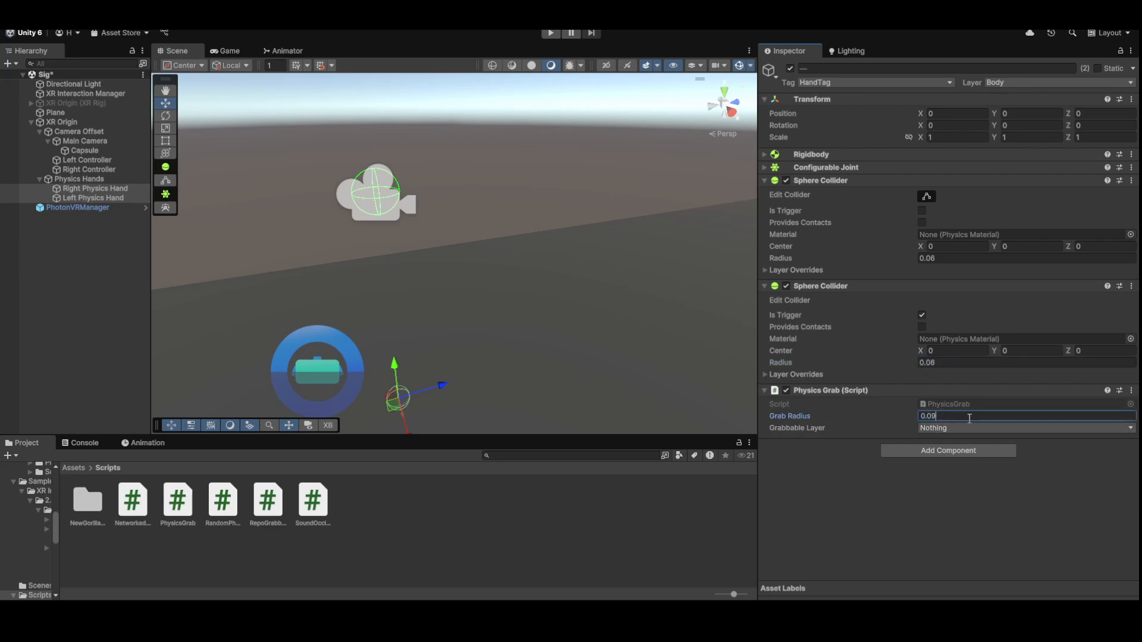
left_click(950, 415)
- Name User Layer 6 'Grabbable' in the layer settings
left_click(954, 429)
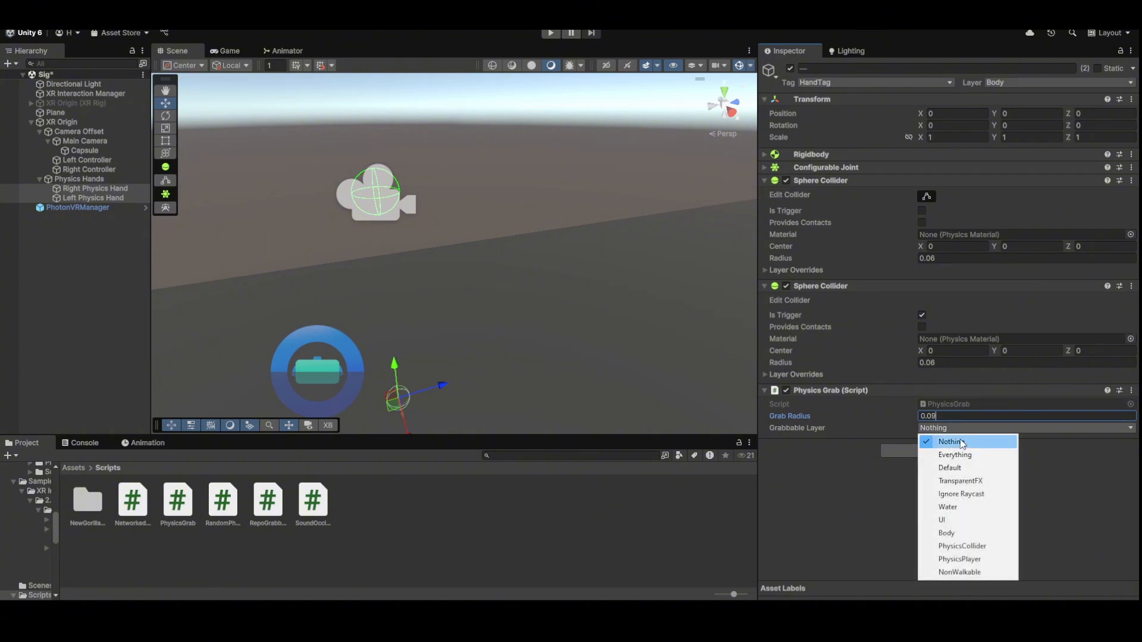
left_click(1044, 85)
left_click(1041, 219)
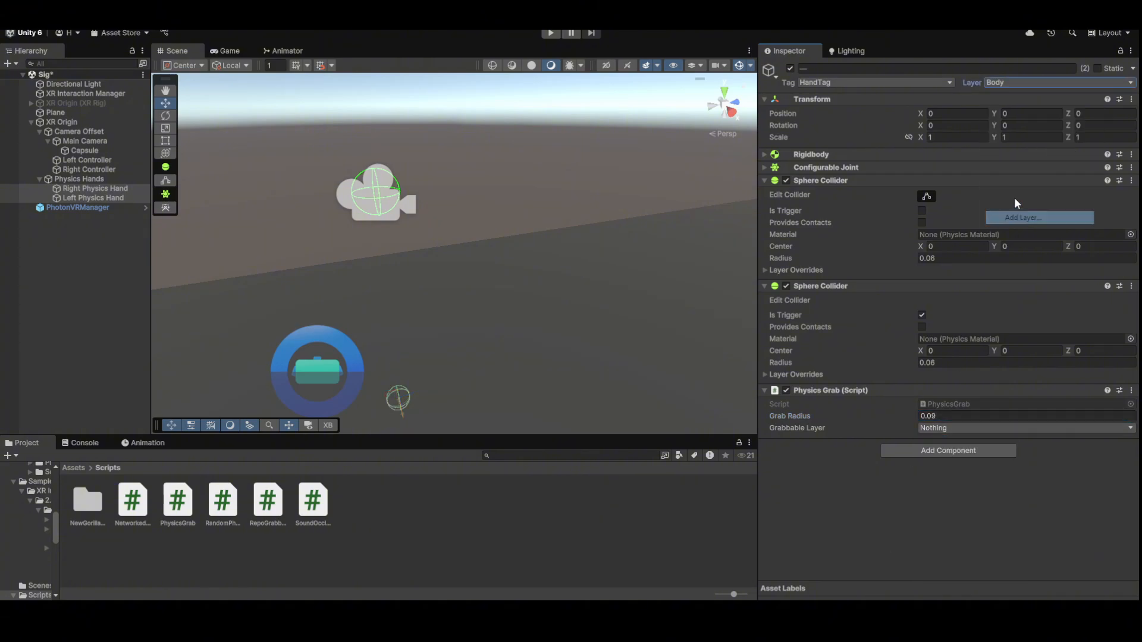
left_click(884, 225)
left_click(885, 213)
type("Grabbable")
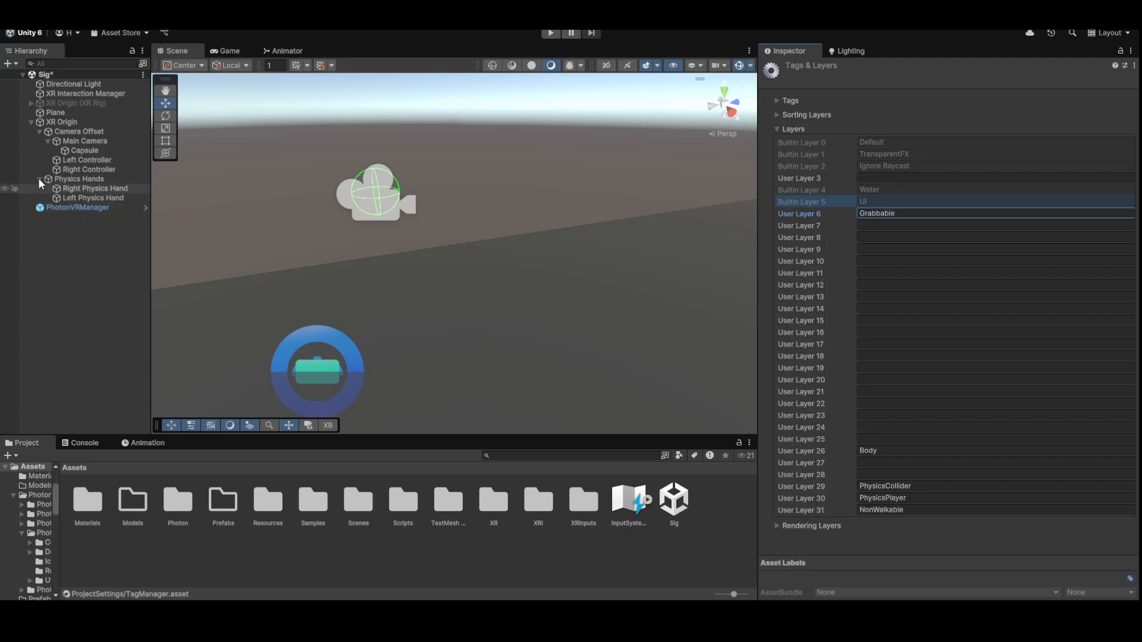
- Set both physics hands' Physics Grab Grabbable Layer to Grabbable
left_click(110, 197)
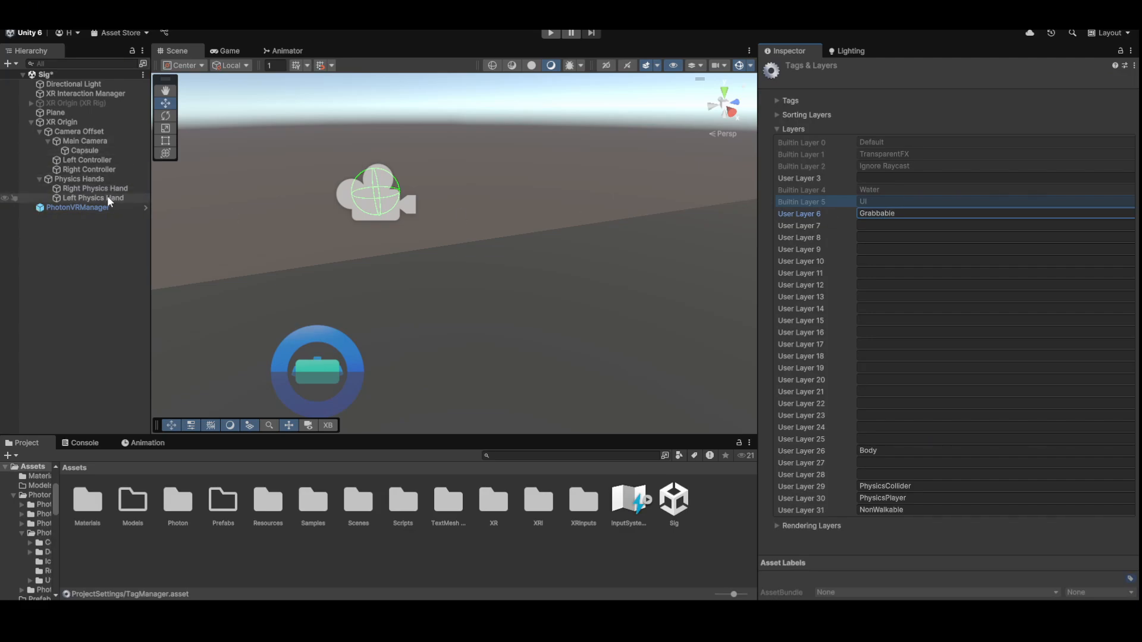
left_click(110, 188, "shift")
left_click(1071, 428)
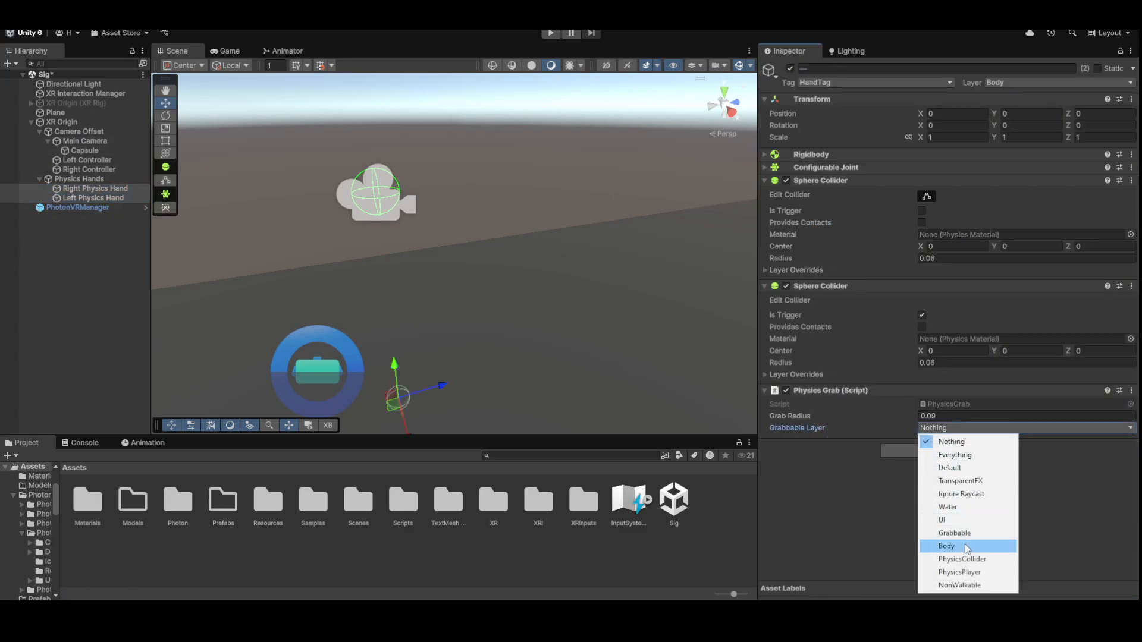
left_click(964, 532)
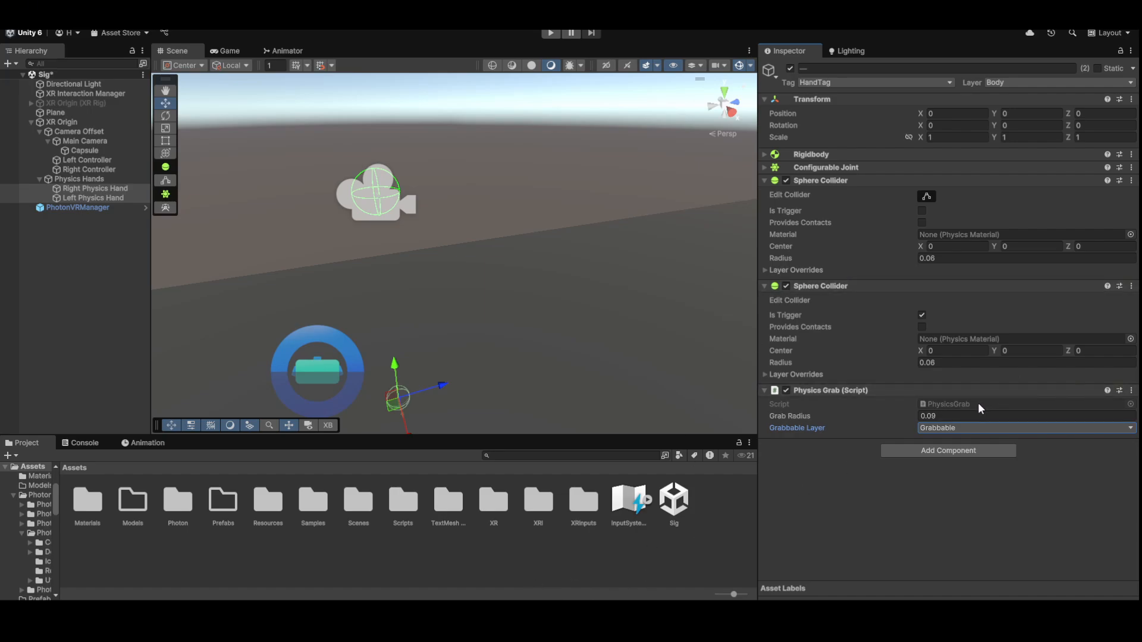
- Open the PhysicsGrab script in the code editor, then return to Unity
left_click(954, 402)
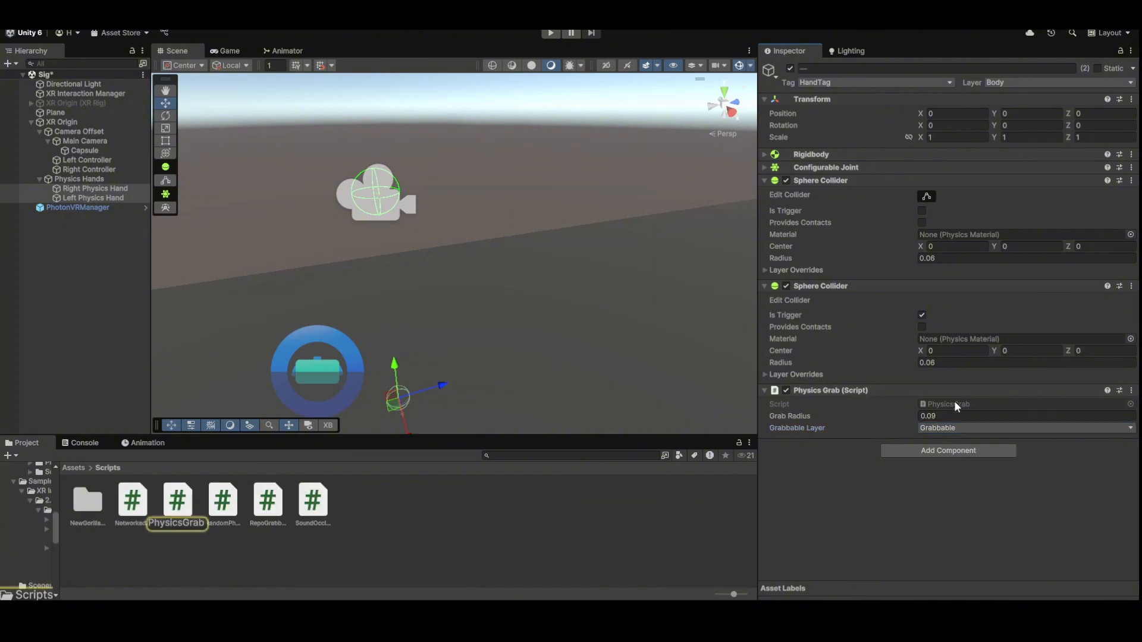
double_click(954, 402)
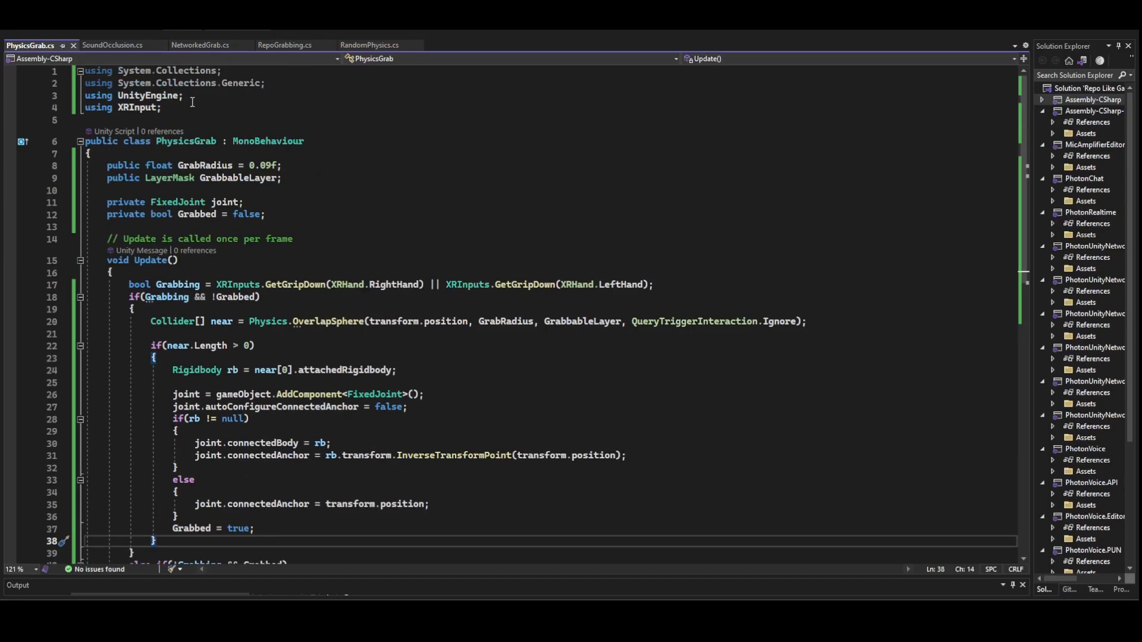
left_click_drag(161, 108, 36, 118)
left_click_drag(290, 117, 374, 103)
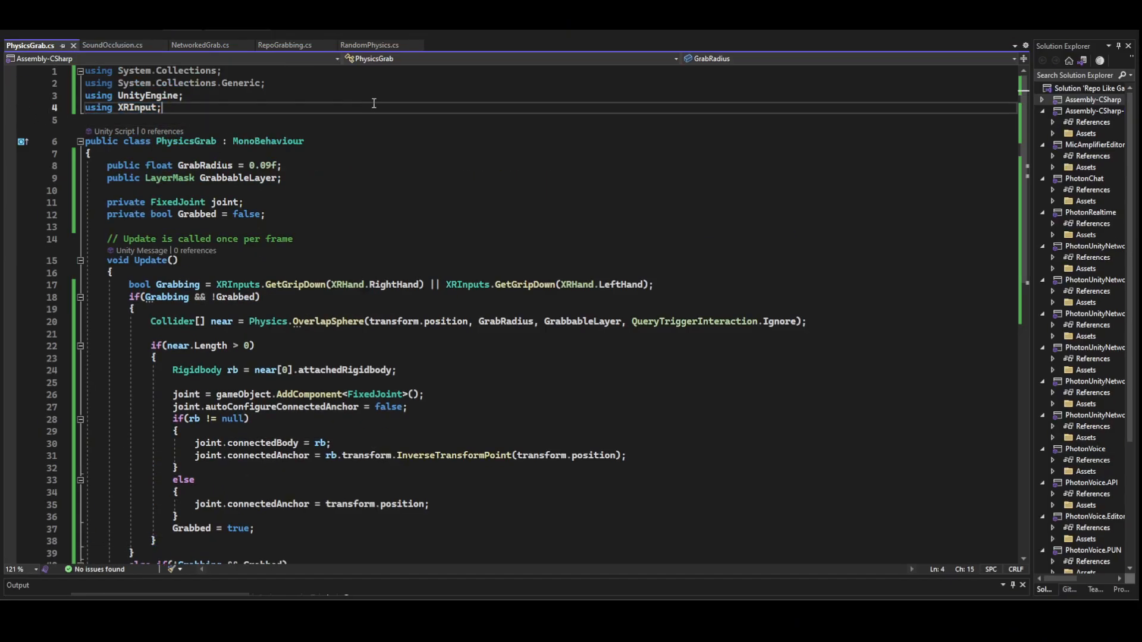
key("alt+Tab")
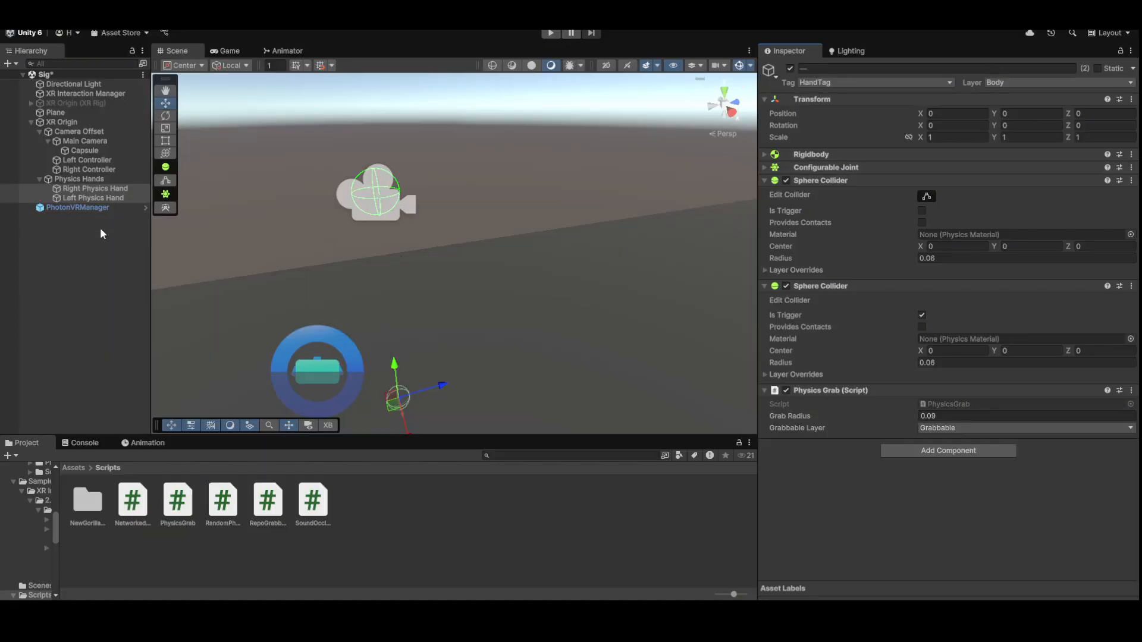
- Frame the Right Physics Hand and create a new 3D cube in the Hierarchy
key("f")
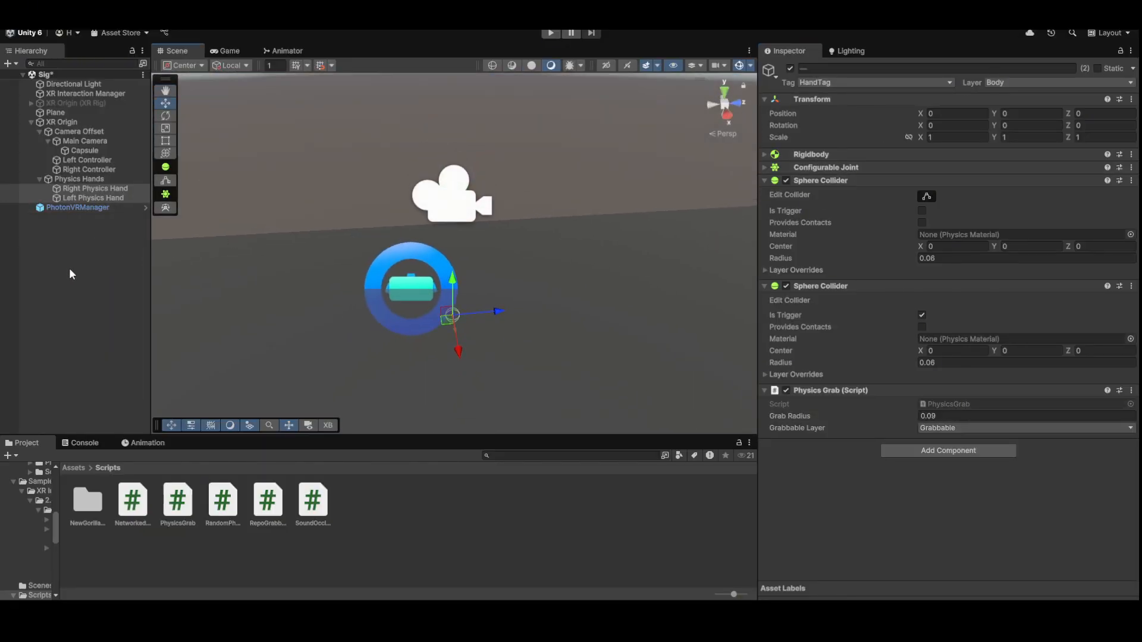
left_click(94, 195)
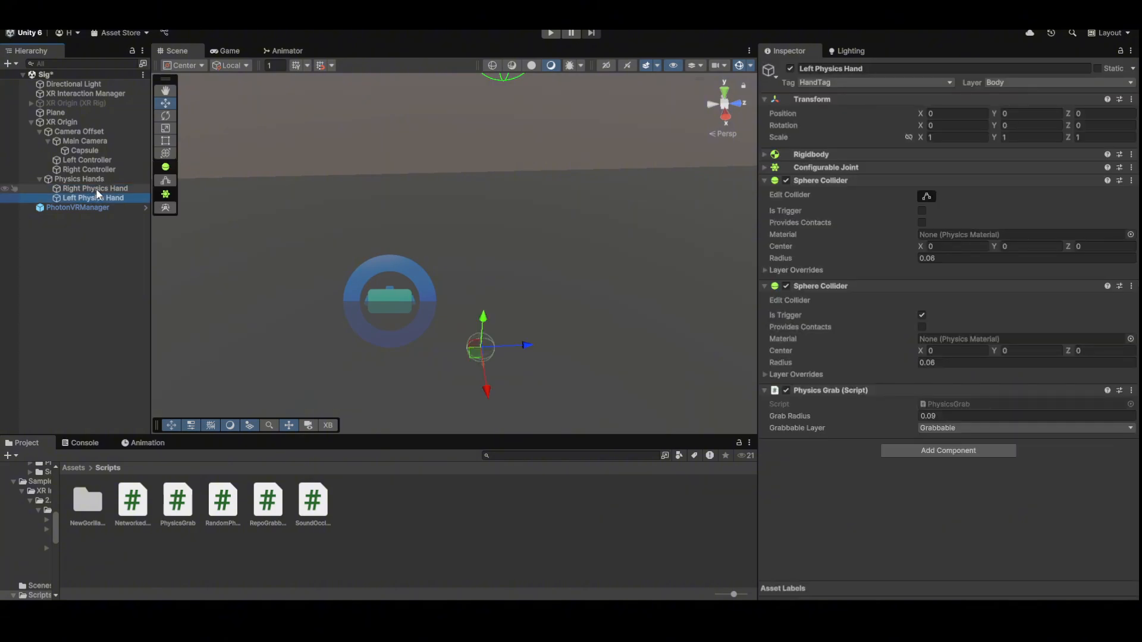
left_click(96, 188)
left_click_drag(274, 320, 339, 295, "alt")
right_click(107, 271)
mouse_move(262, 478)
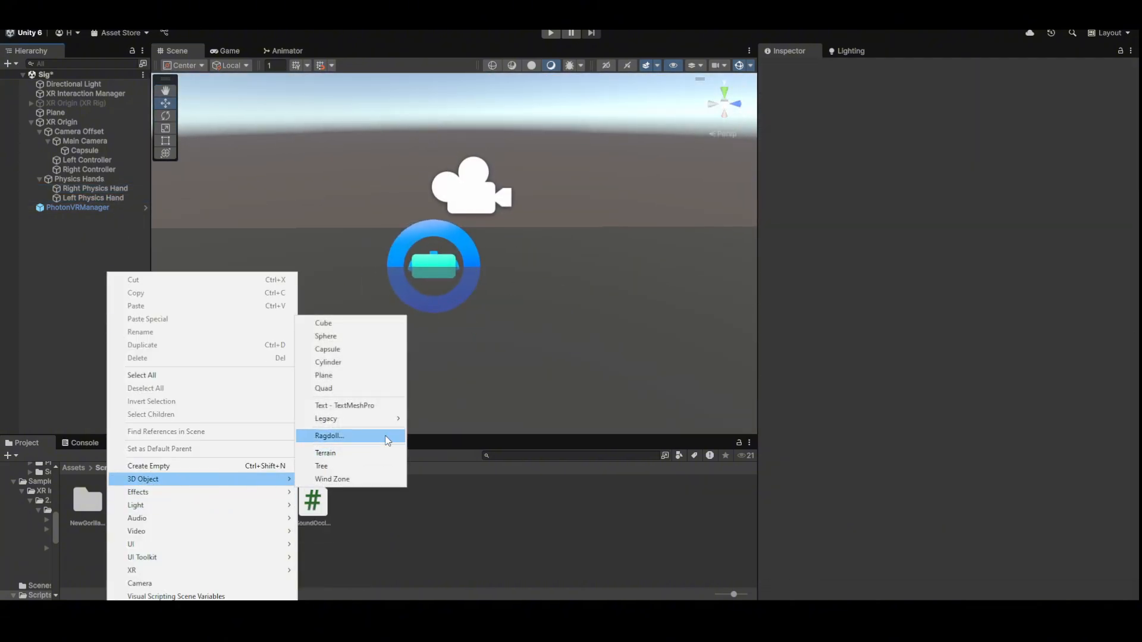
left_click(364, 325)
- Put the cube on the Grabbable layer and add a Rigidbody component
left_click(1029, 82)
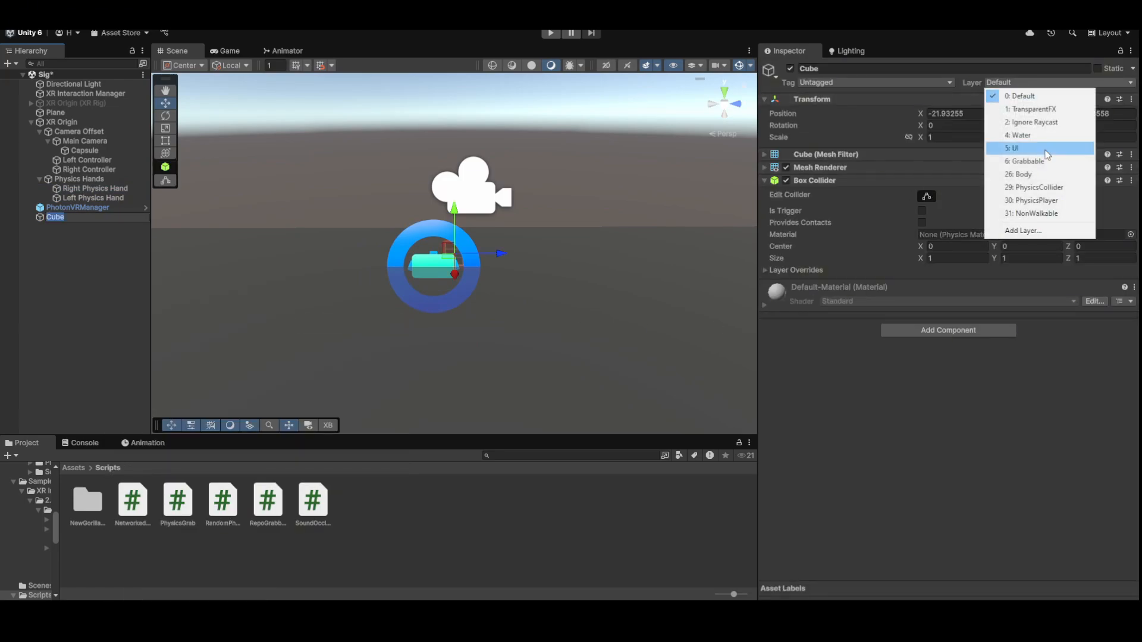
left_click(1024, 161)
left_click(944, 331)
type("rigid")
key("Return")
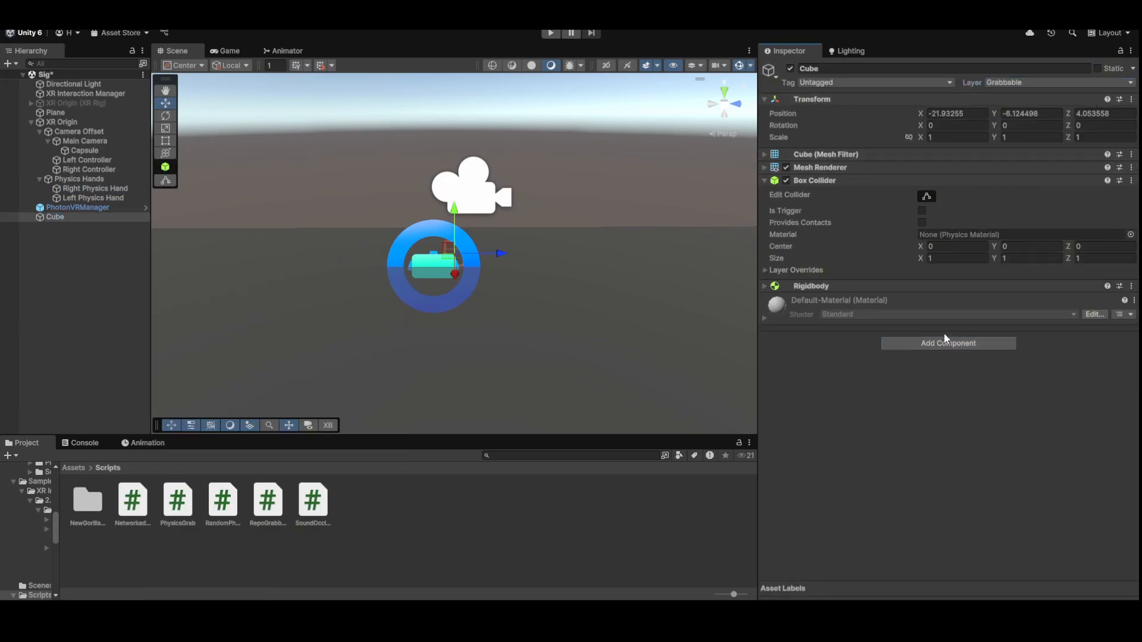
- Move the cube and give its Rigidbody mass 4 with Continuous Dynamic collision detection
left_click_drag(466, 246, 601, 267)
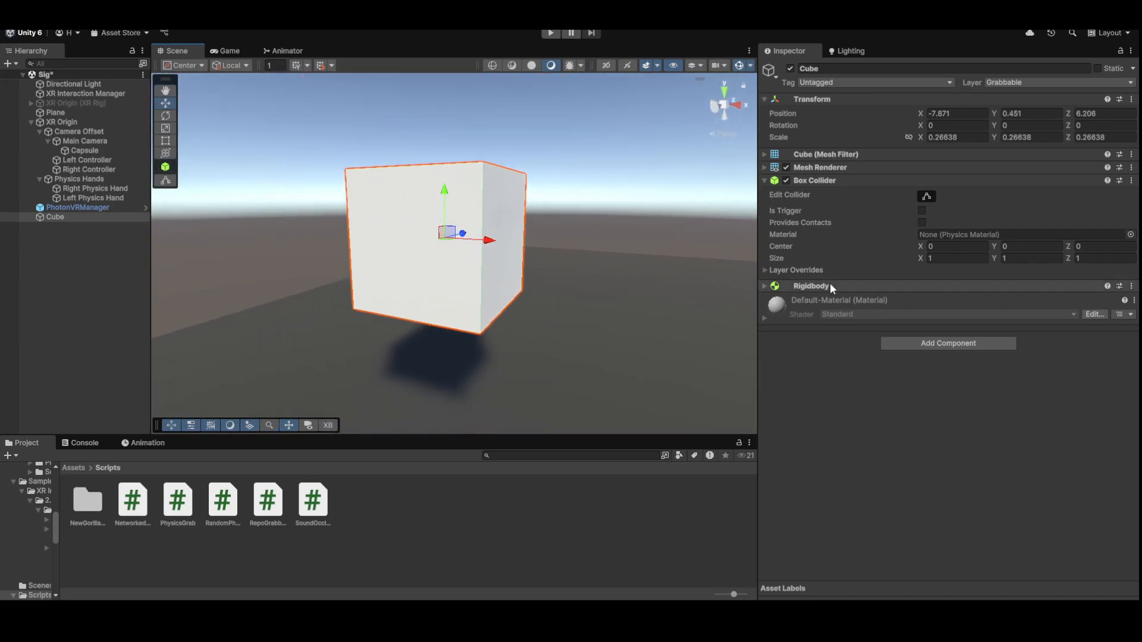
left_click(830, 285)
left_click(945, 301)
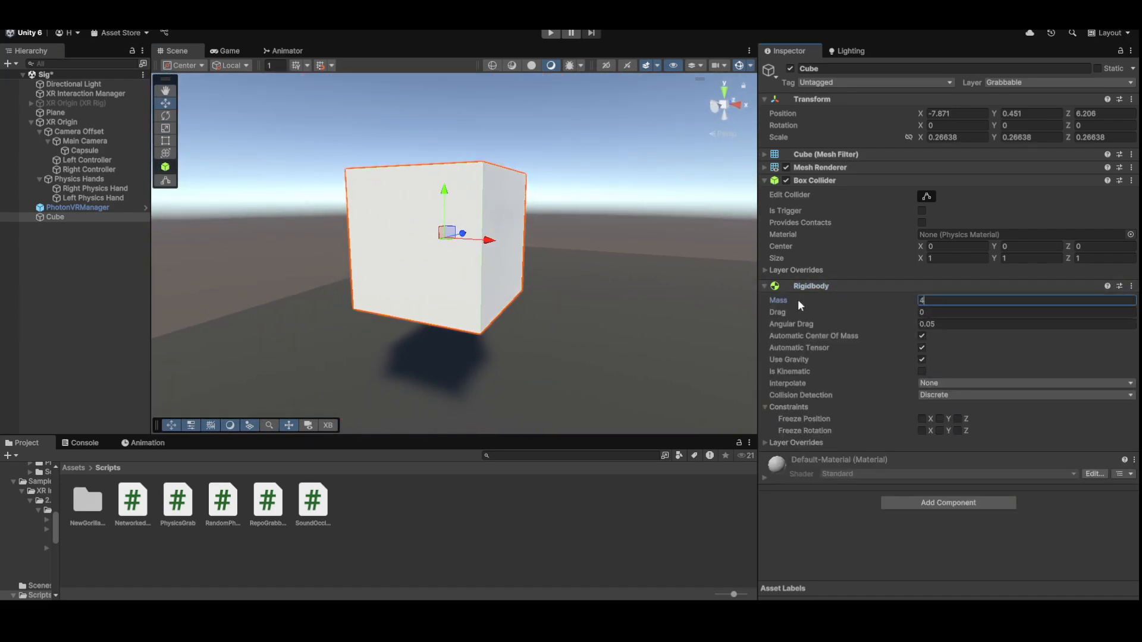
left_click_drag(535, 238, 535, 280, "alt")
left_click(945, 394)
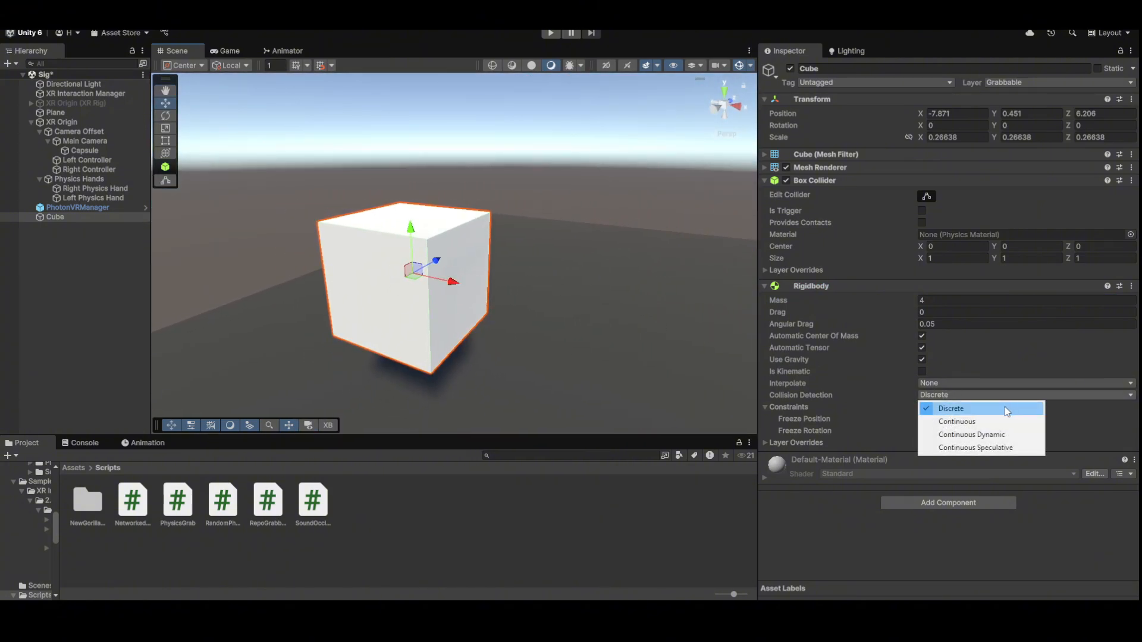
left_click(983, 435)
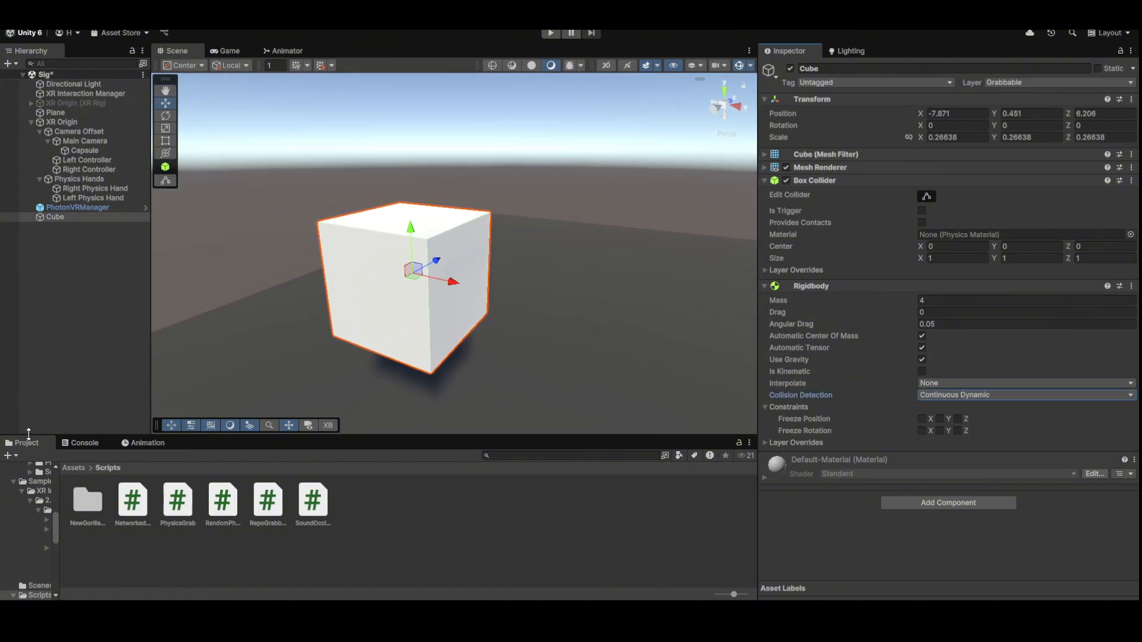
left_click_drag(645, 236, 564, 215, "alt")
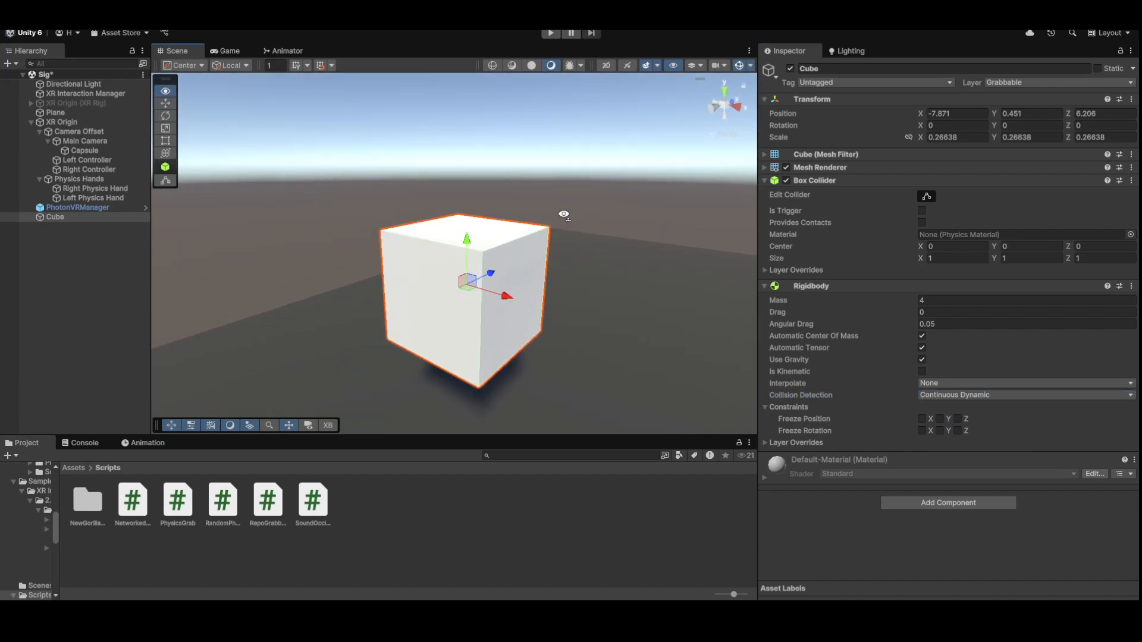